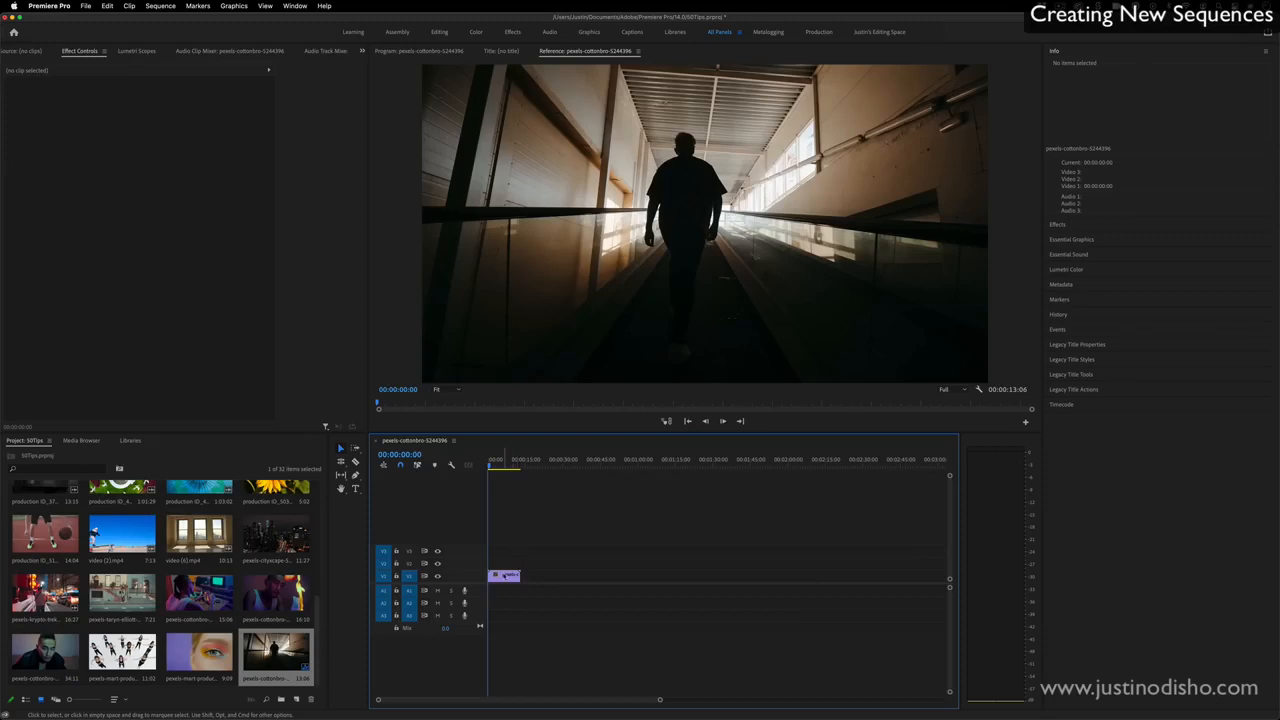
- Create a new sequence named Sequence 04 with a vertical frame size of 1080 horizontal by 1920 vertical
{"action": "left_click", "coordinate": [503, 577]}
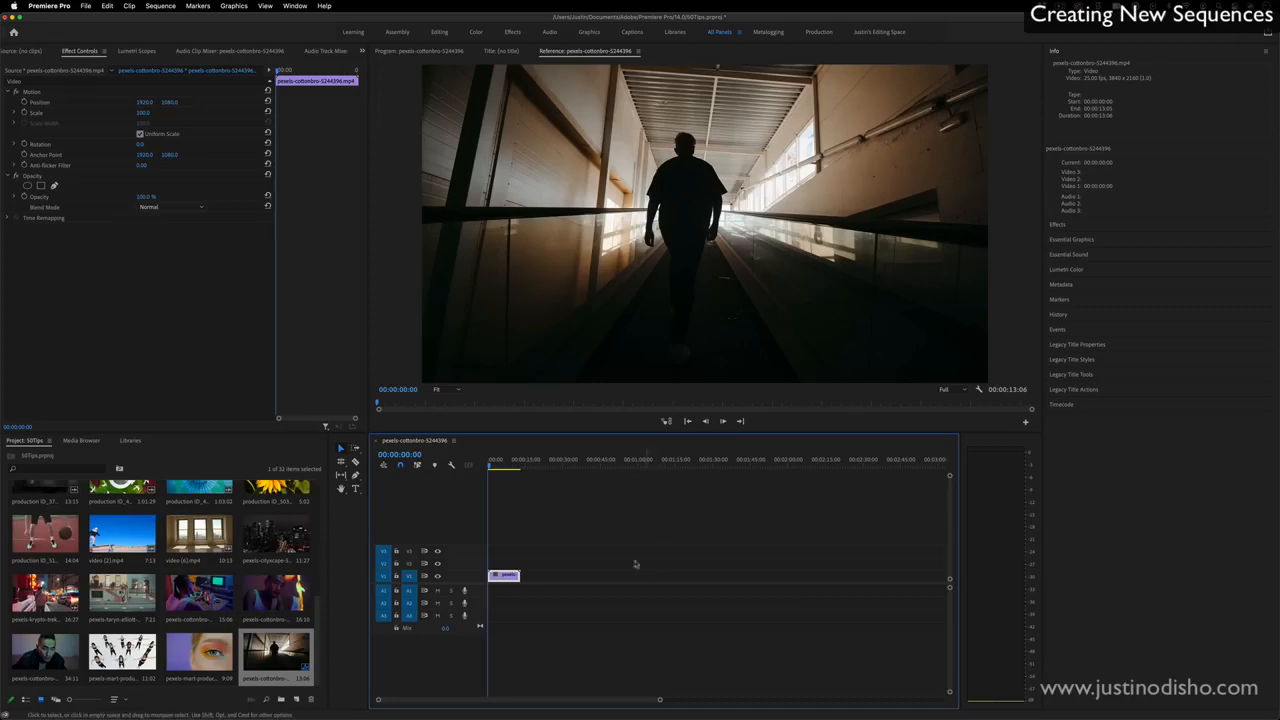
{"action": "left_click", "coordinate": [85, 5]}
{"action": "mouse_move", "coordinate": [90, 20]}
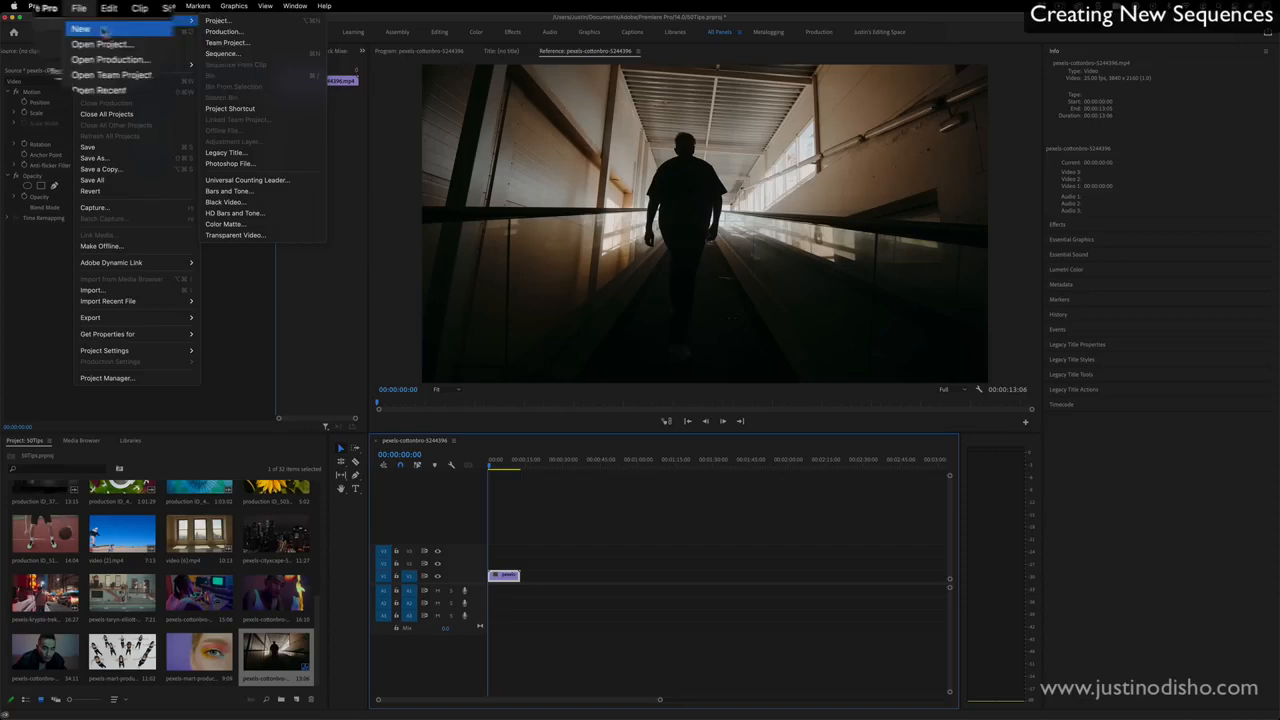
{"action": "left_click", "coordinate": [222, 70]}
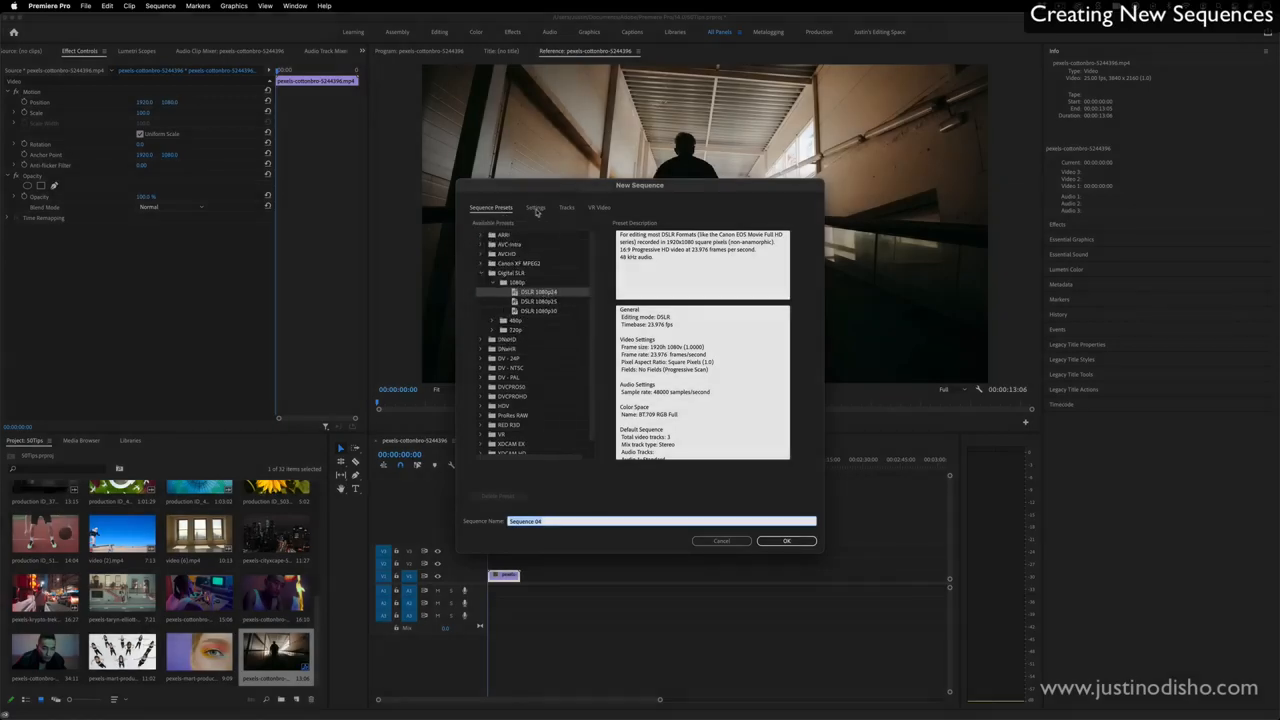
{"action": "left_click", "coordinate": [536, 208]}
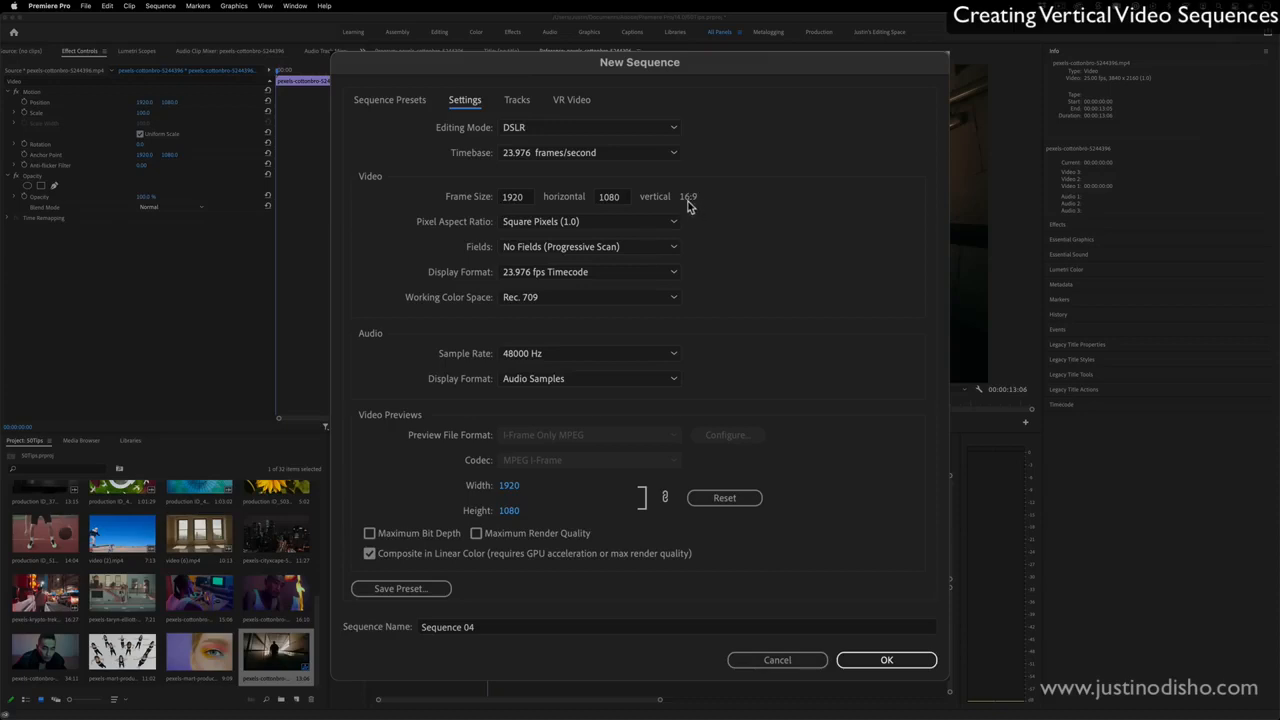
{"action": "left_click", "coordinate": [512, 197]}
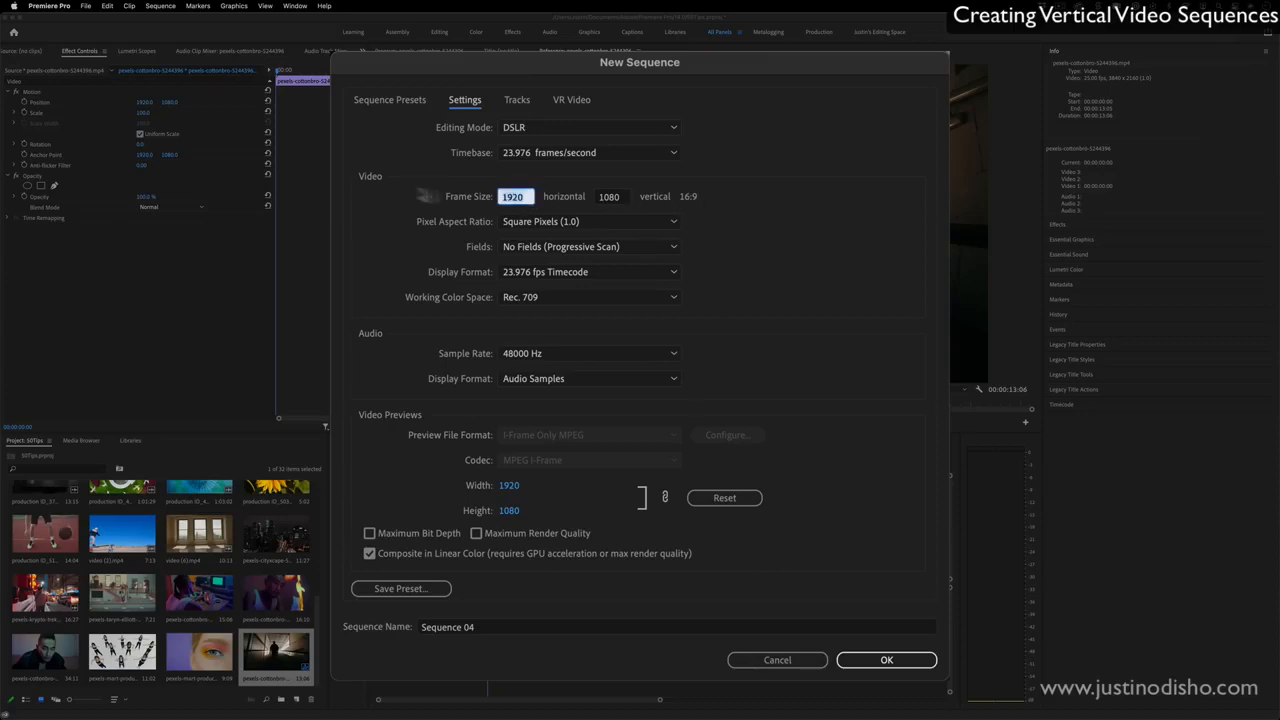
{"action": "type", "text": "1080"}
{"action": "left_click", "coordinate": [612, 197]}
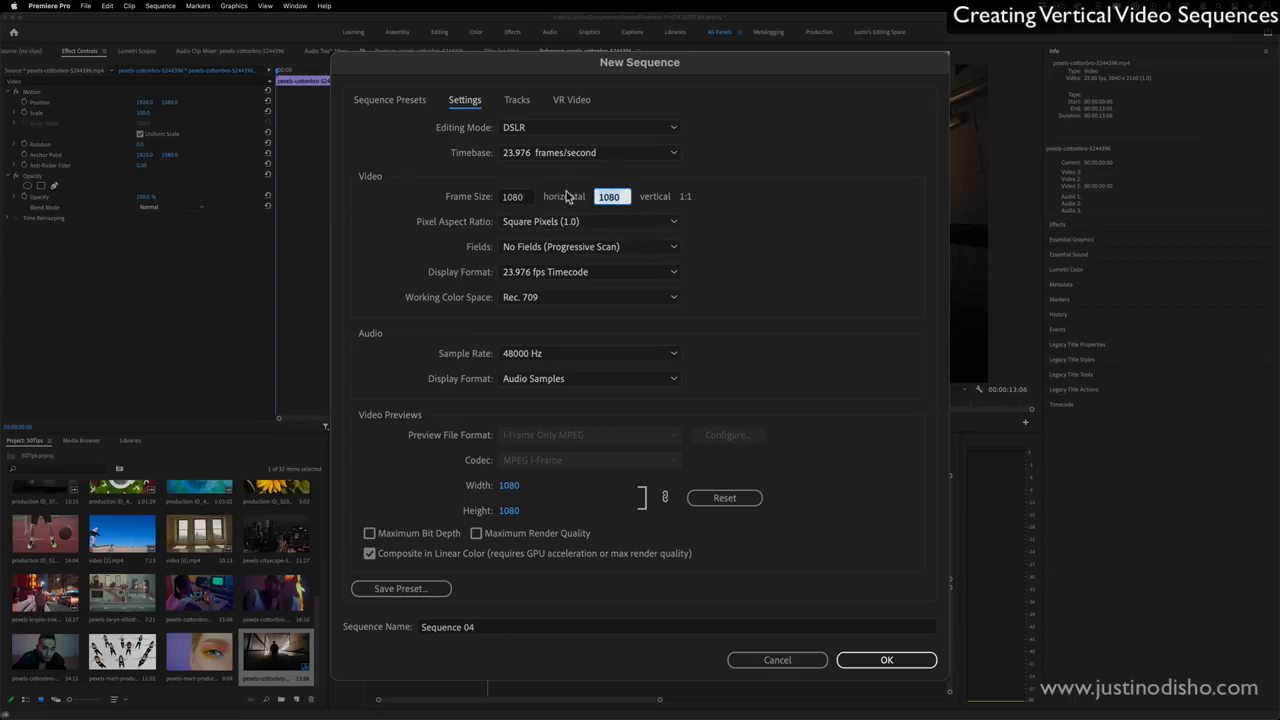
{"action": "type", "text": "1920"}
{"action": "left_click", "coordinate": [845, 228]}
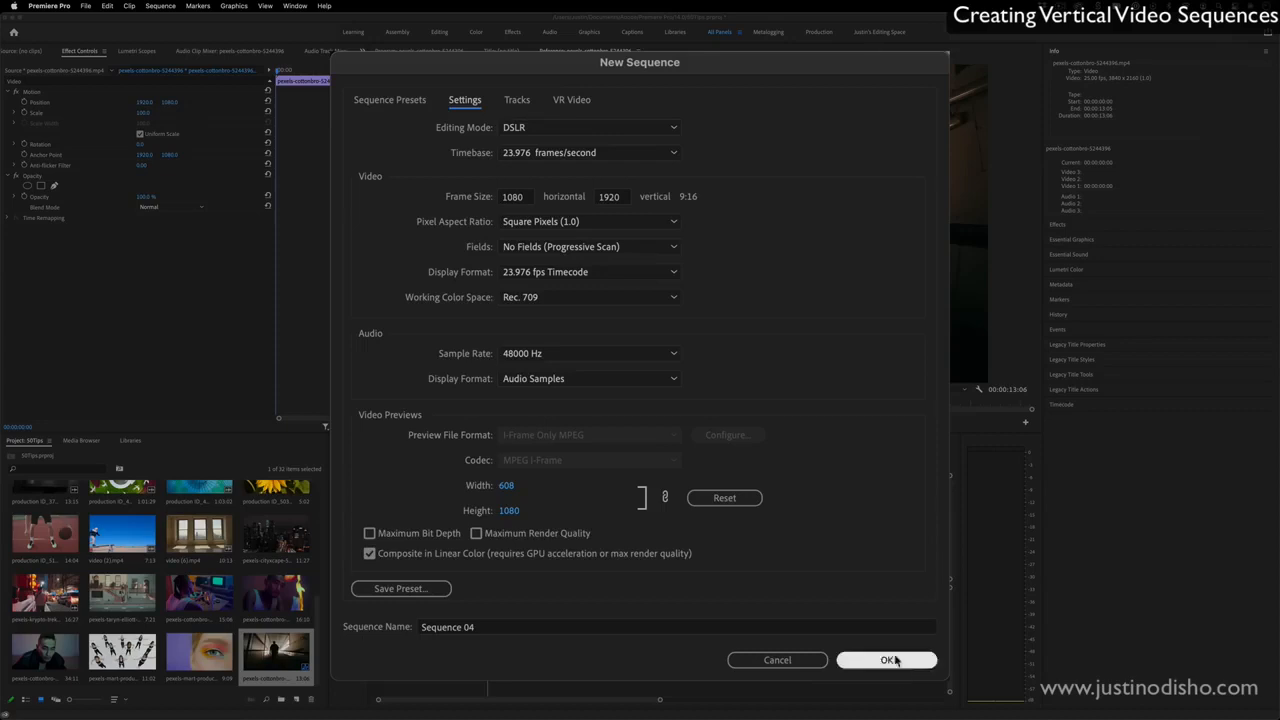
{"action": "left_click", "coordinate": [786, 540]}
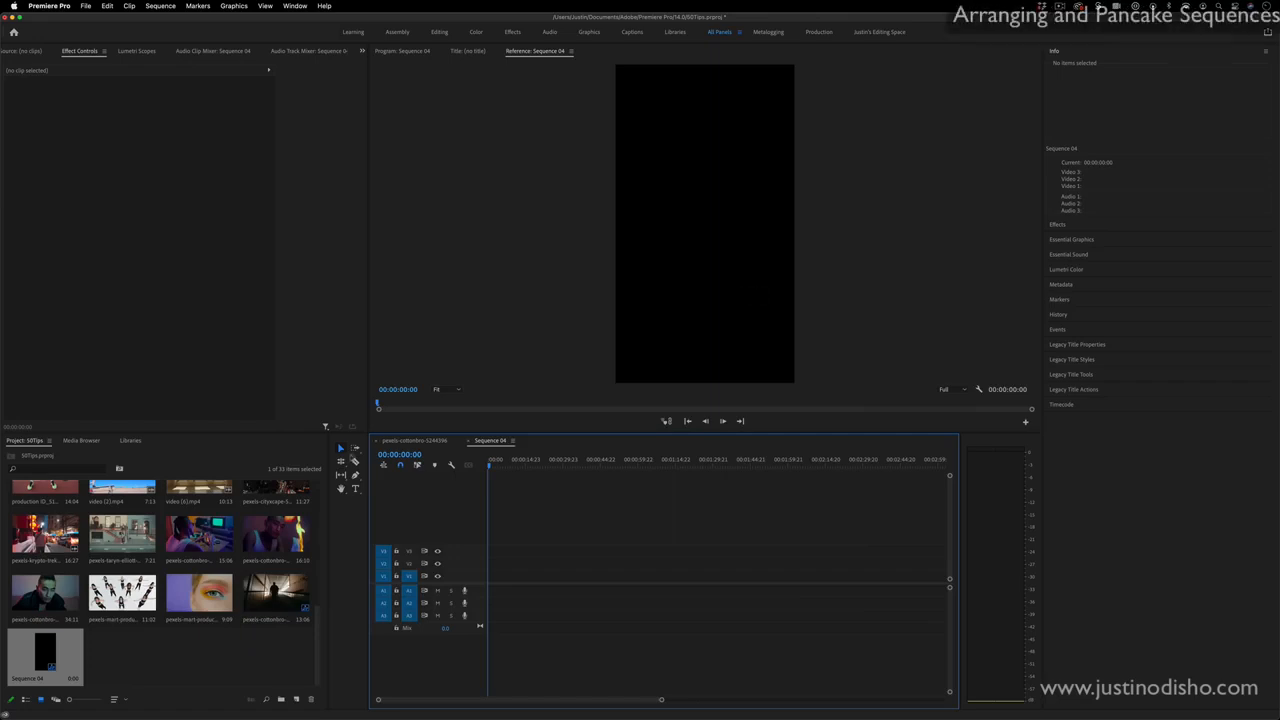
- Stack the pexels-cottonbro-5244396 timeline beneath the Sequence 04 timeline so both sequences show at once
{"action": "left_click", "coordinate": [412, 442]}
{"action": "left_click", "coordinate": [488, 441]}
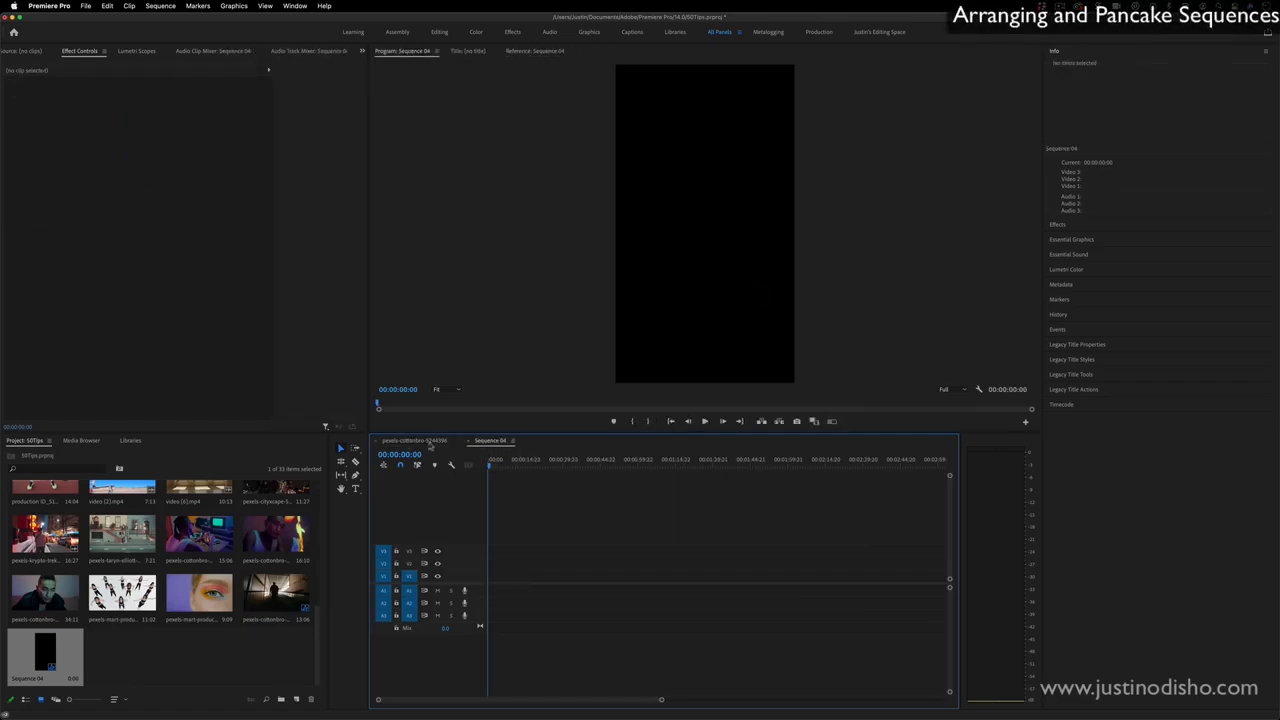
{"action": "left_click_drag", "start_coordinate": [405, 445], "coordinate": [418, 620]}
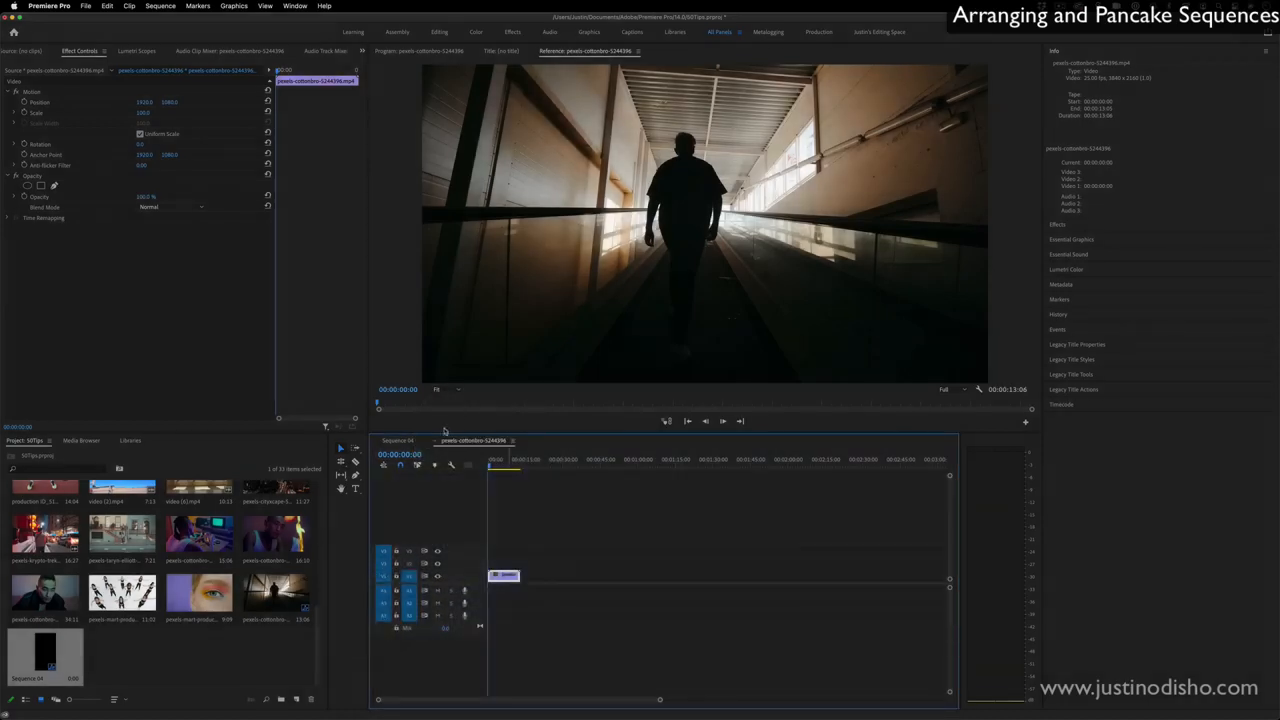
{"action": "left_click_drag", "start_coordinate": [473, 440], "coordinate": [421, 695]}
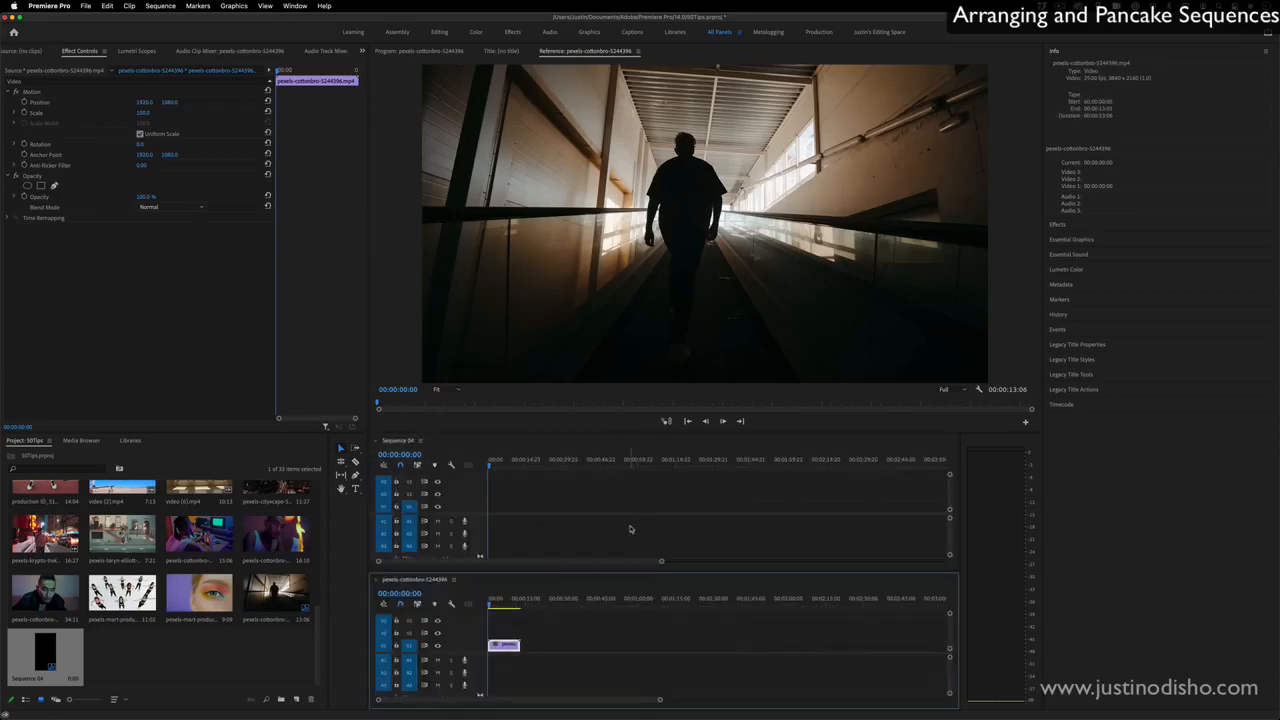
- Close both sequence timelines, and reopen the pexels-cottonbro-5244396 sequence and Sequence 04 from the project
{"action": "left_click", "coordinate": [376, 580]}
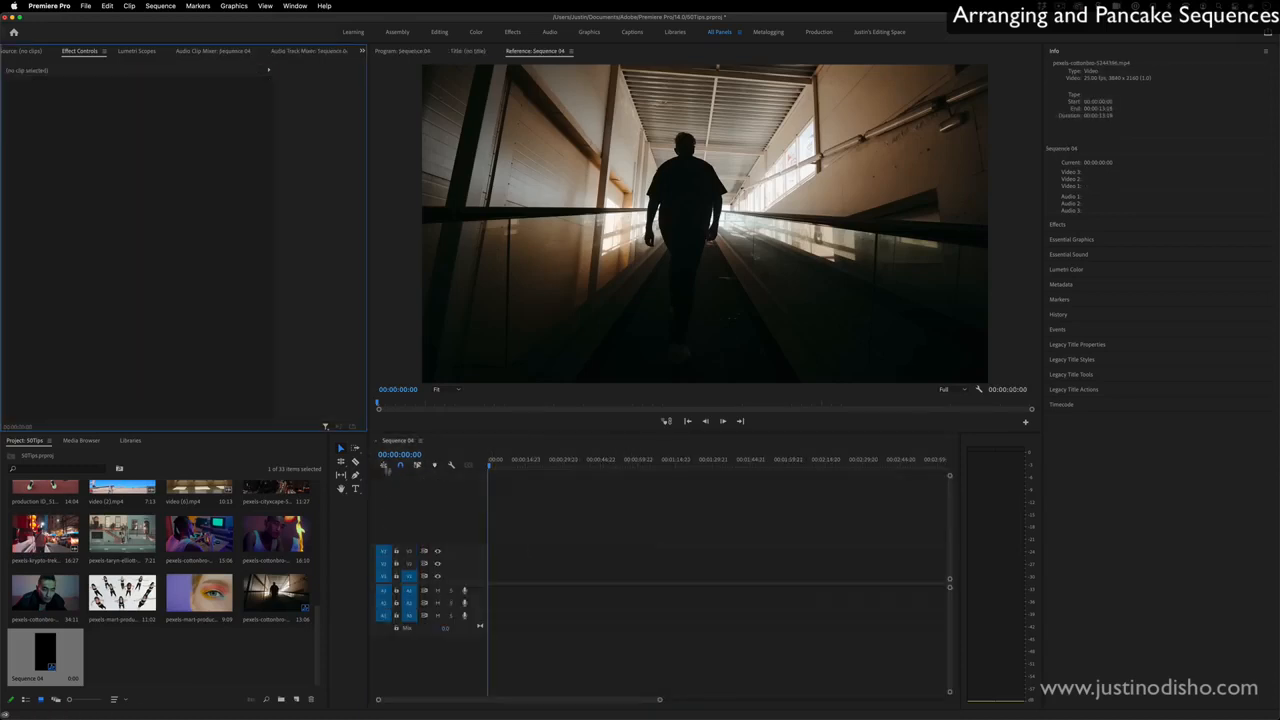
{"action": "left_click", "coordinate": [377, 441]}
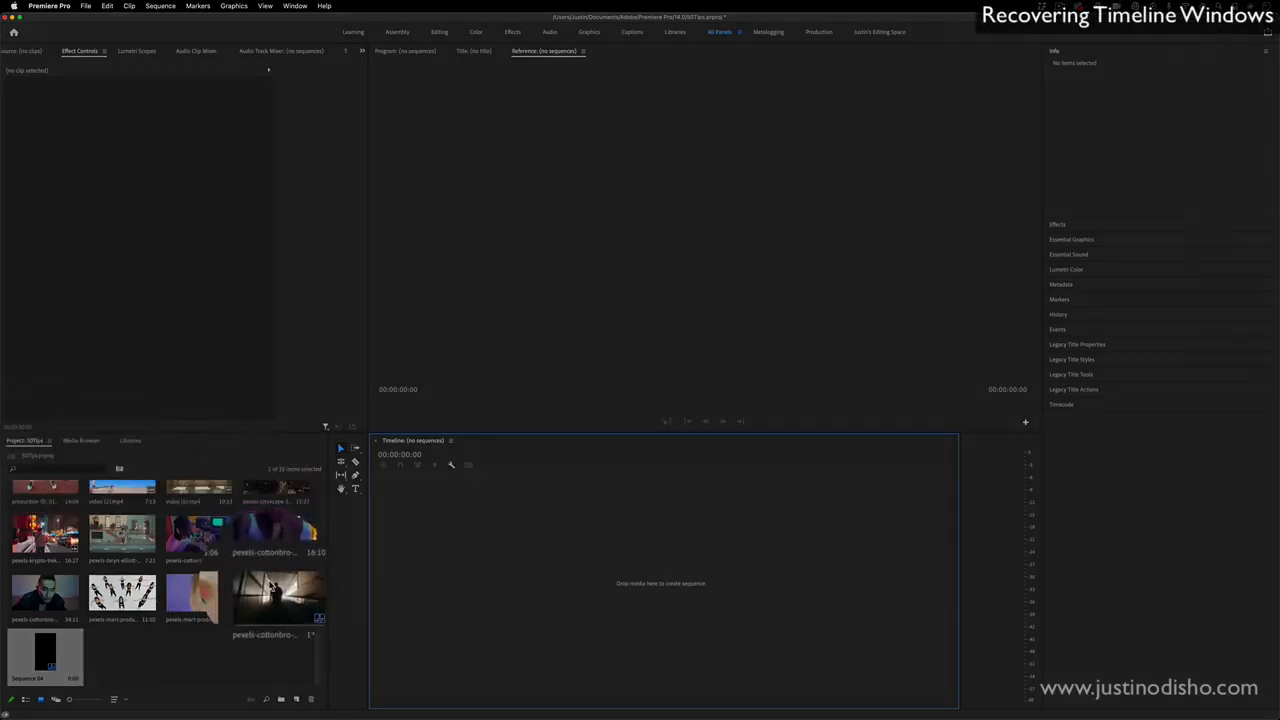
{"action": "left_click", "coordinate": [278, 595]}
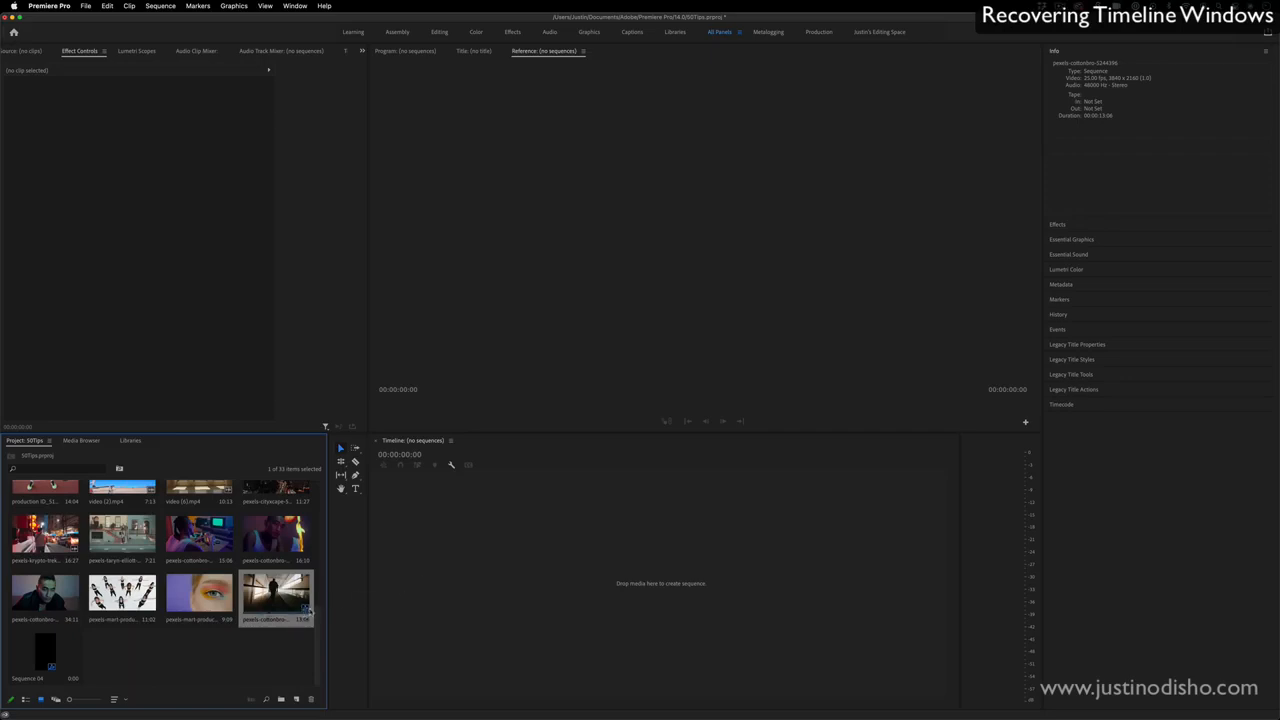
{"action": "left_click_drag", "start_coordinate": [303, 609], "coordinate": [306, 612]}
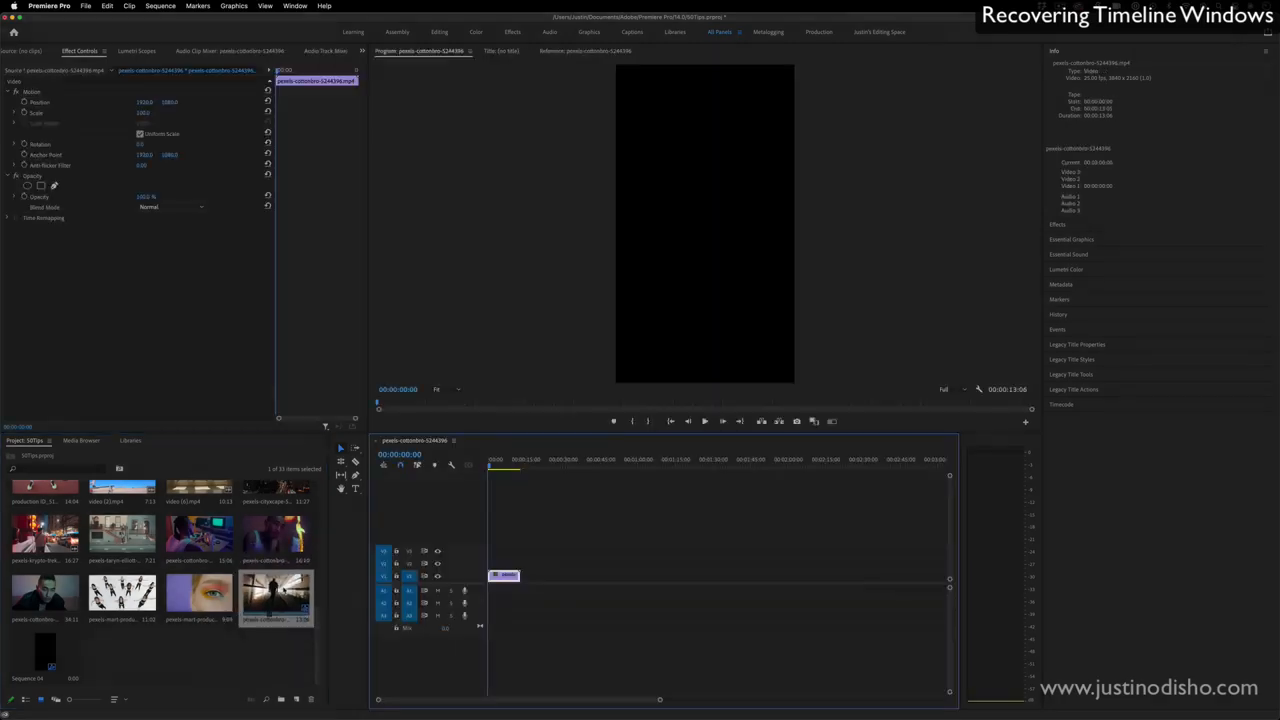
{"action": "double_click", "coordinate": [44, 645]}
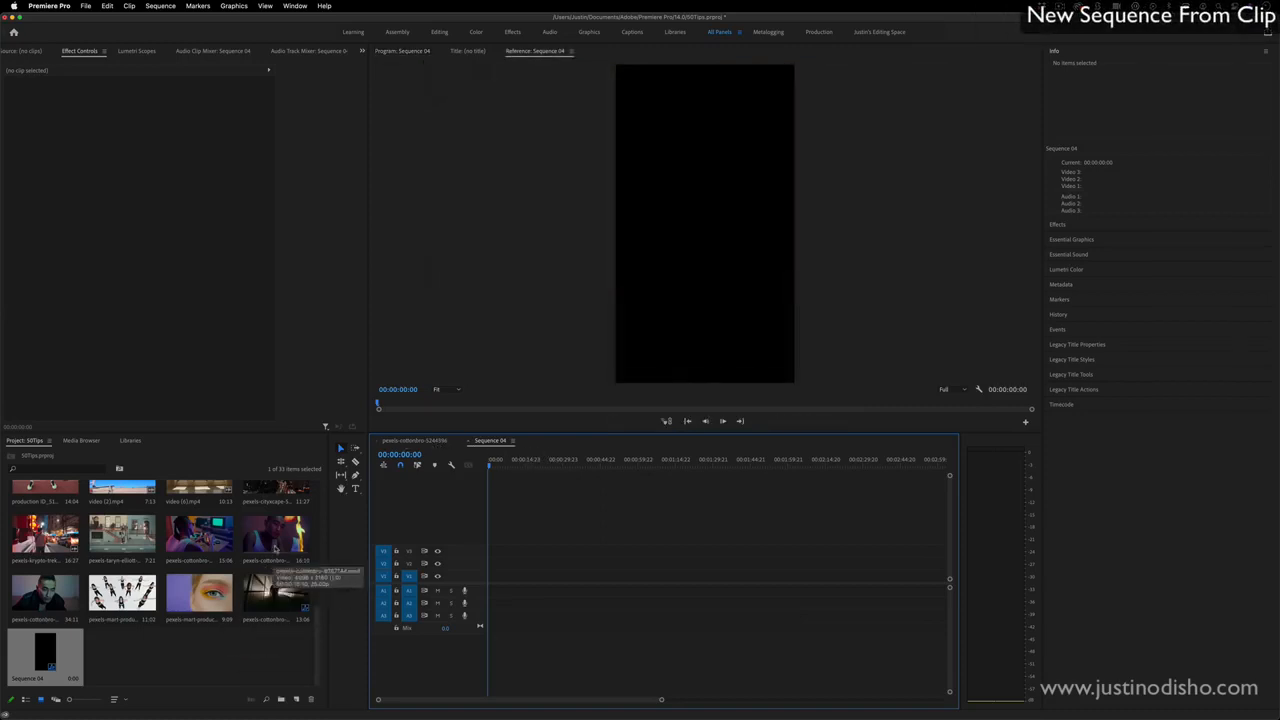
- Create a new sequence from the 7:21 street clip so that it matches the clip's settings
{"action": "right_click", "coordinate": [115, 530]}
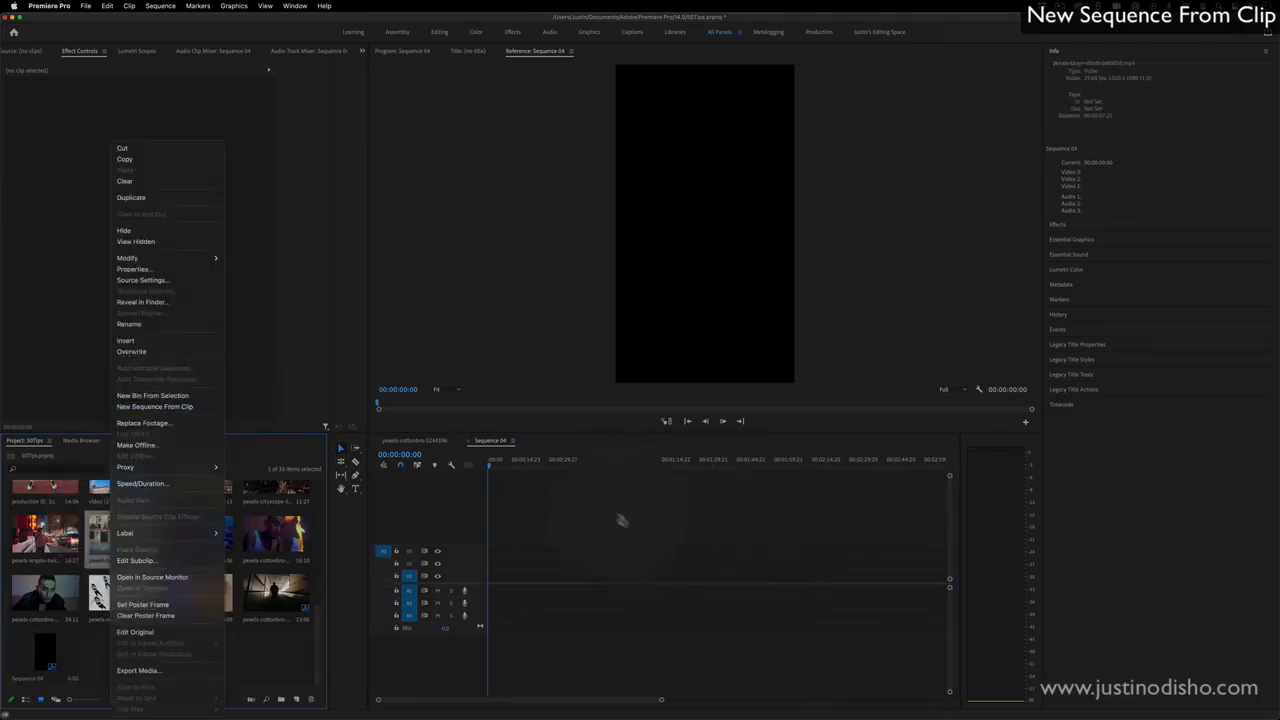
{"action": "left_click", "coordinate": [580, 505]}
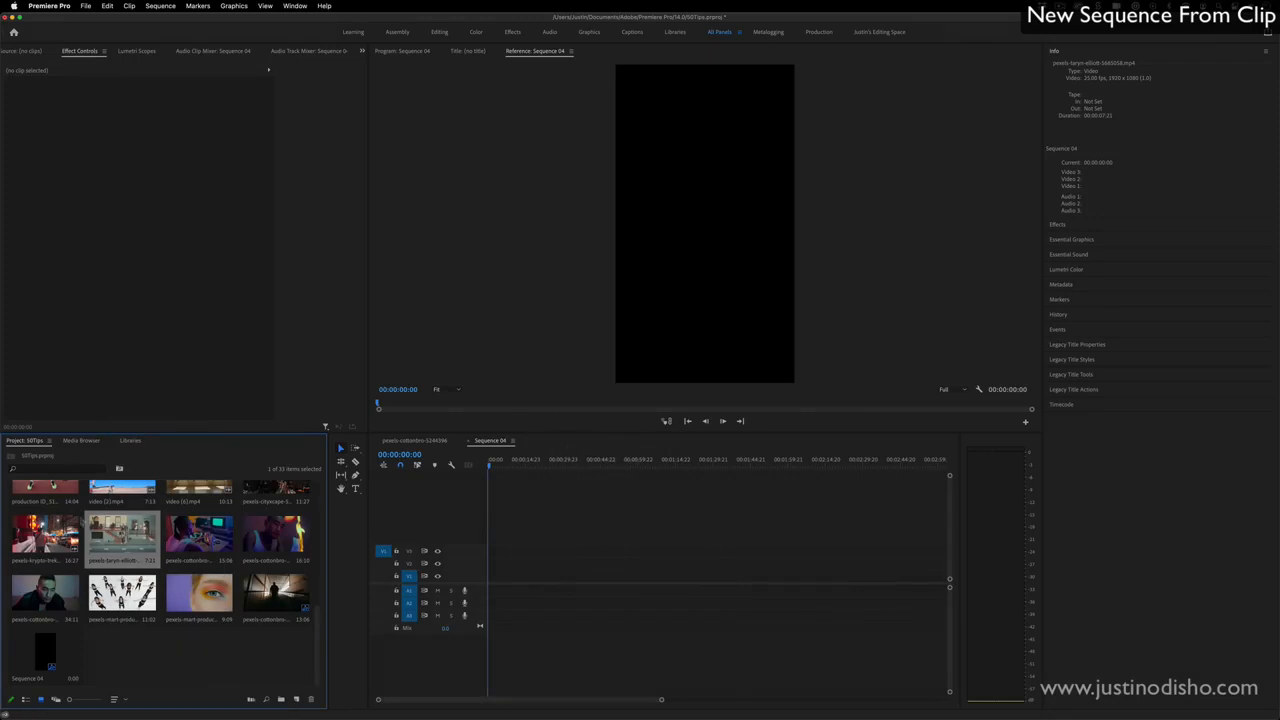
{"action": "left_click_drag", "start_coordinate": [122, 535], "coordinate": [638, 520]}
{"action": "right_click", "coordinate": [140, 530]}
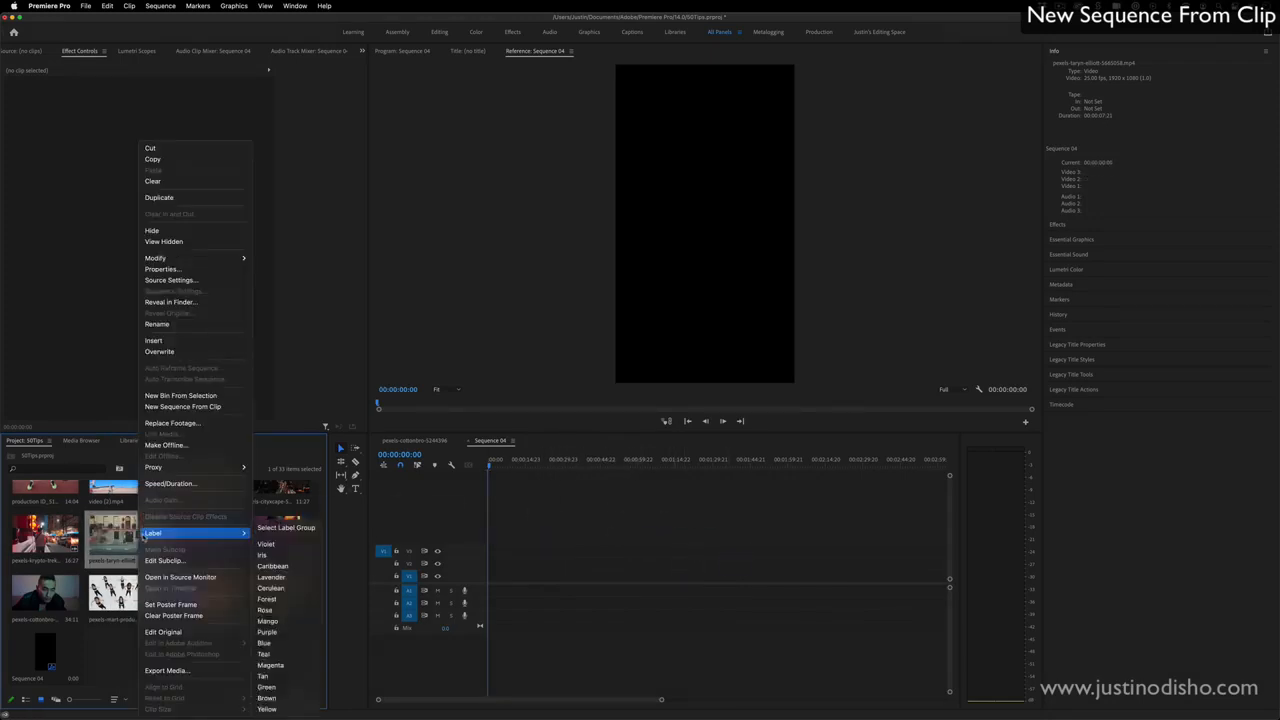
{"action": "left_click", "coordinate": [183, 407]}
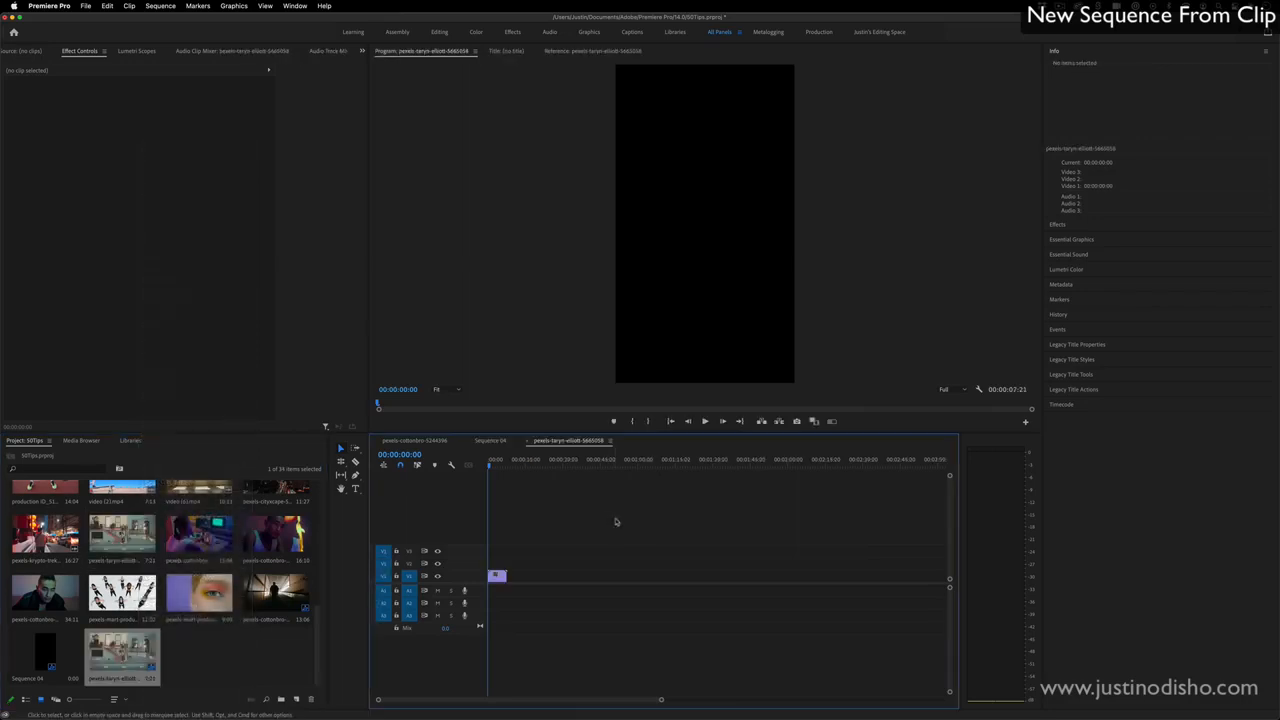
{"action": "left_click", "coordinate": [122, 535]}
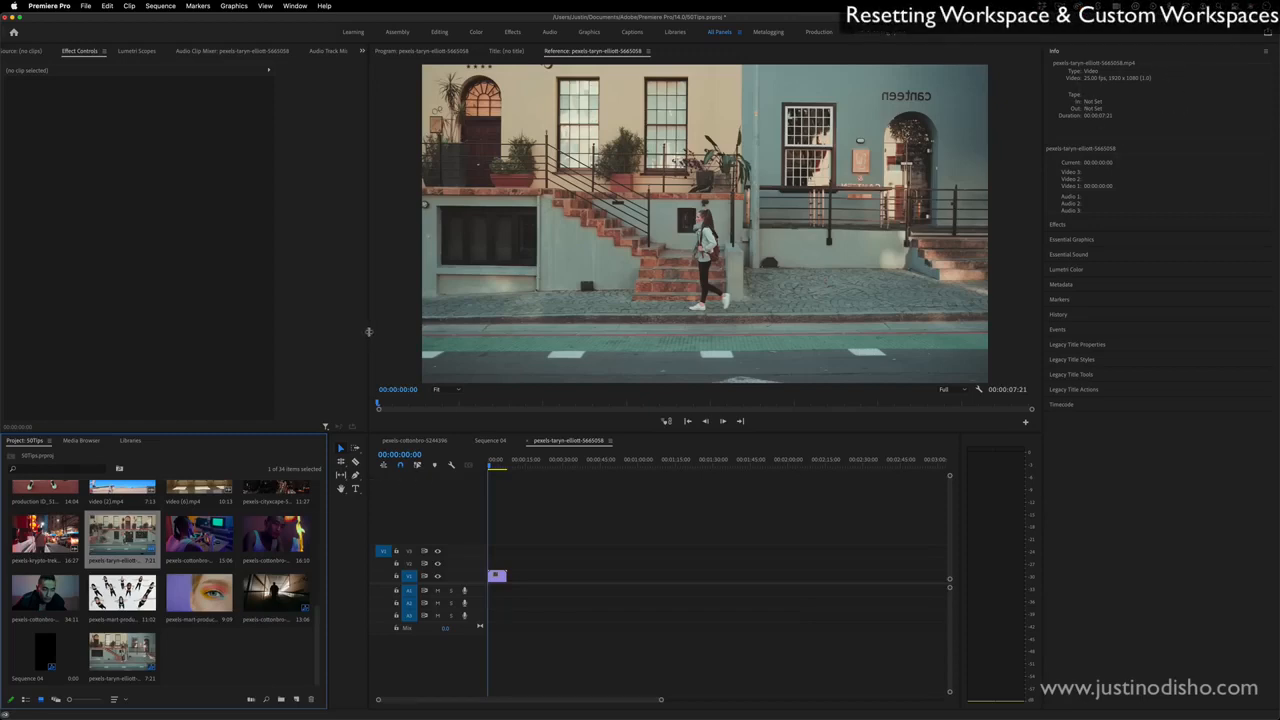
- Widen the Effect Controls panel group and move the street clip's sequence timeline into it
{"action": "left_click_drag", "start_coordinate": [368, 336], "coordinate": [628, 330]}
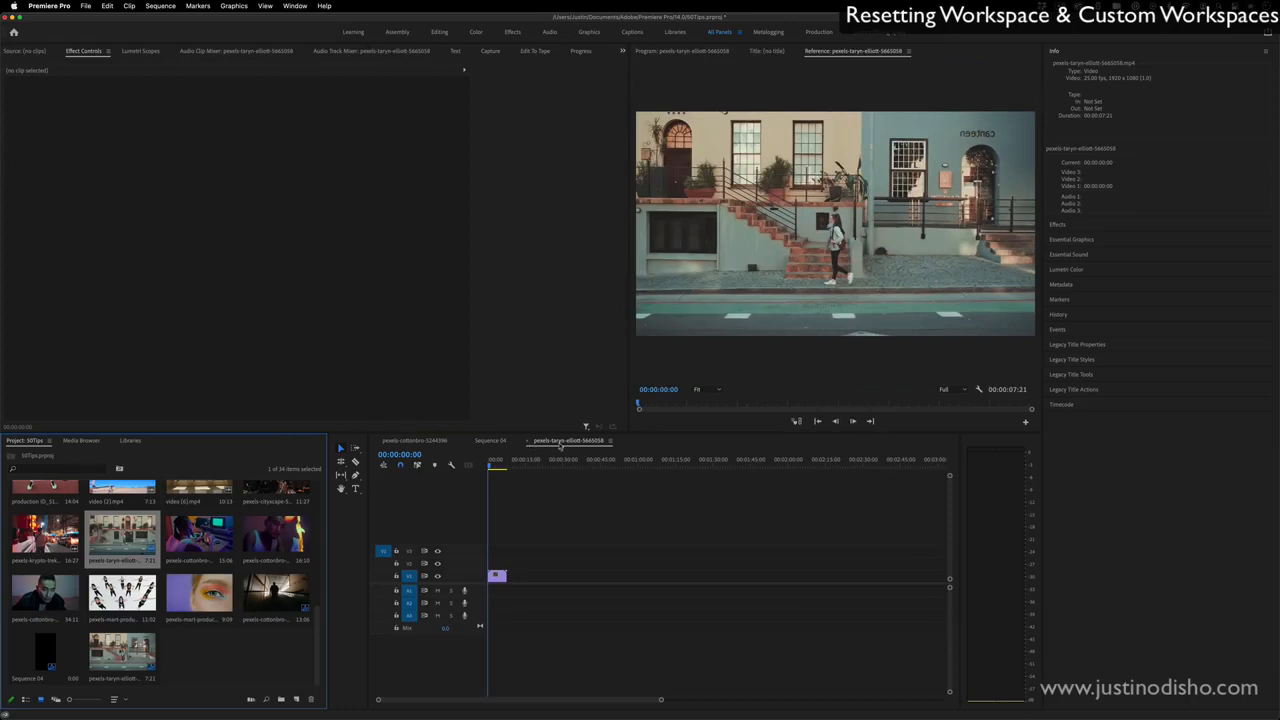
{"action": "left_click_drag", "start_coordinate": [561, 447], "coordinate": [435, 231]}
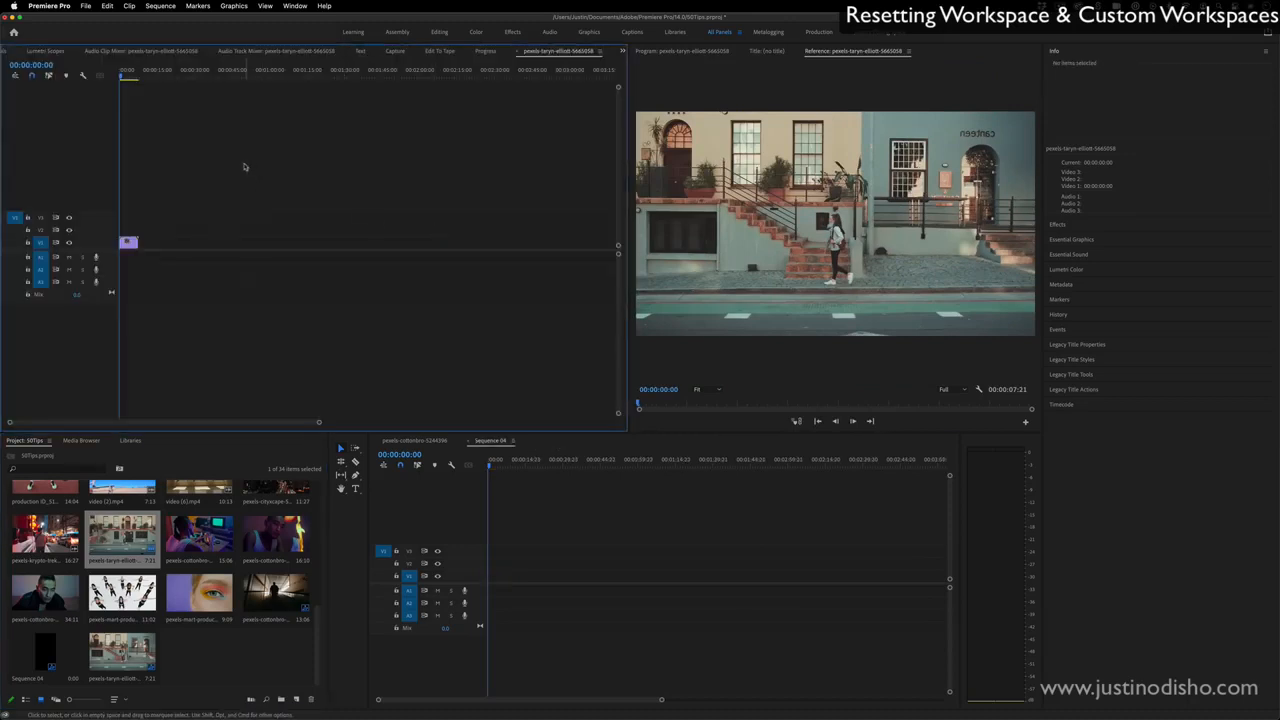
- Reset the workspace to its saved layout and briefly play the street clip's sequence
{"action": "left_click", "coordinate": [295, 5]}
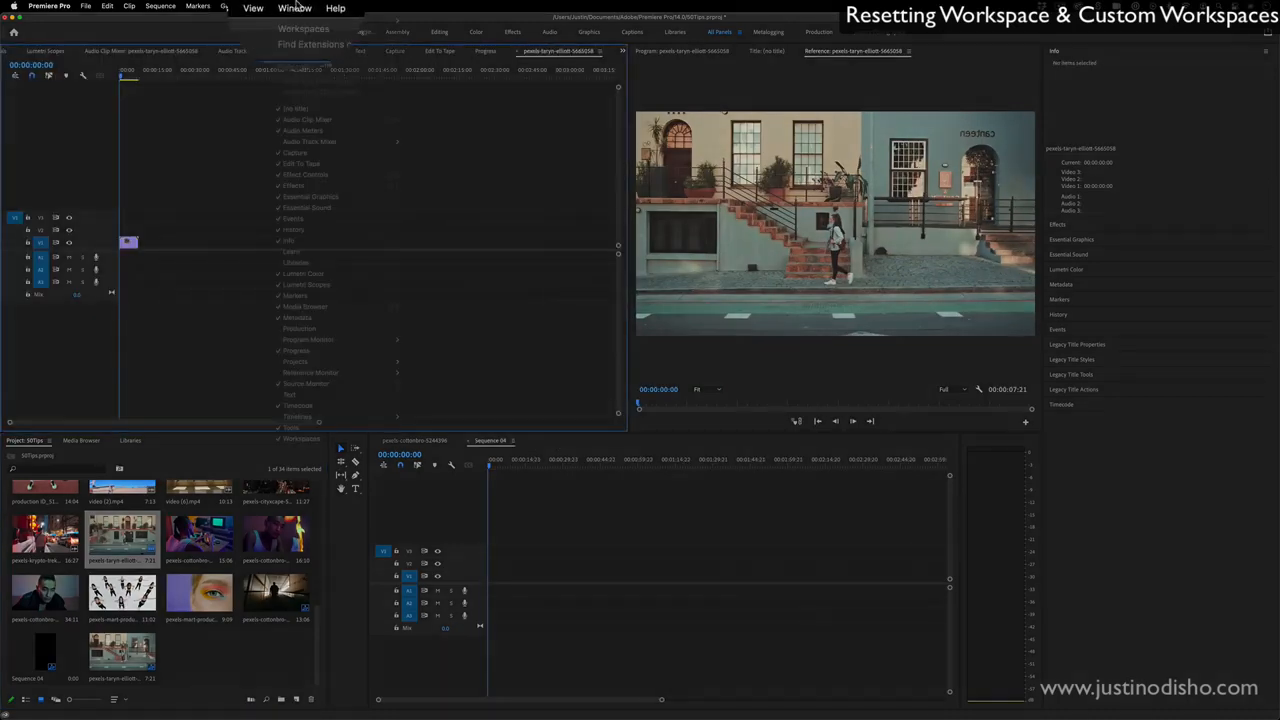
{"action": "mouse_move", "coordinate": [300, 28]}
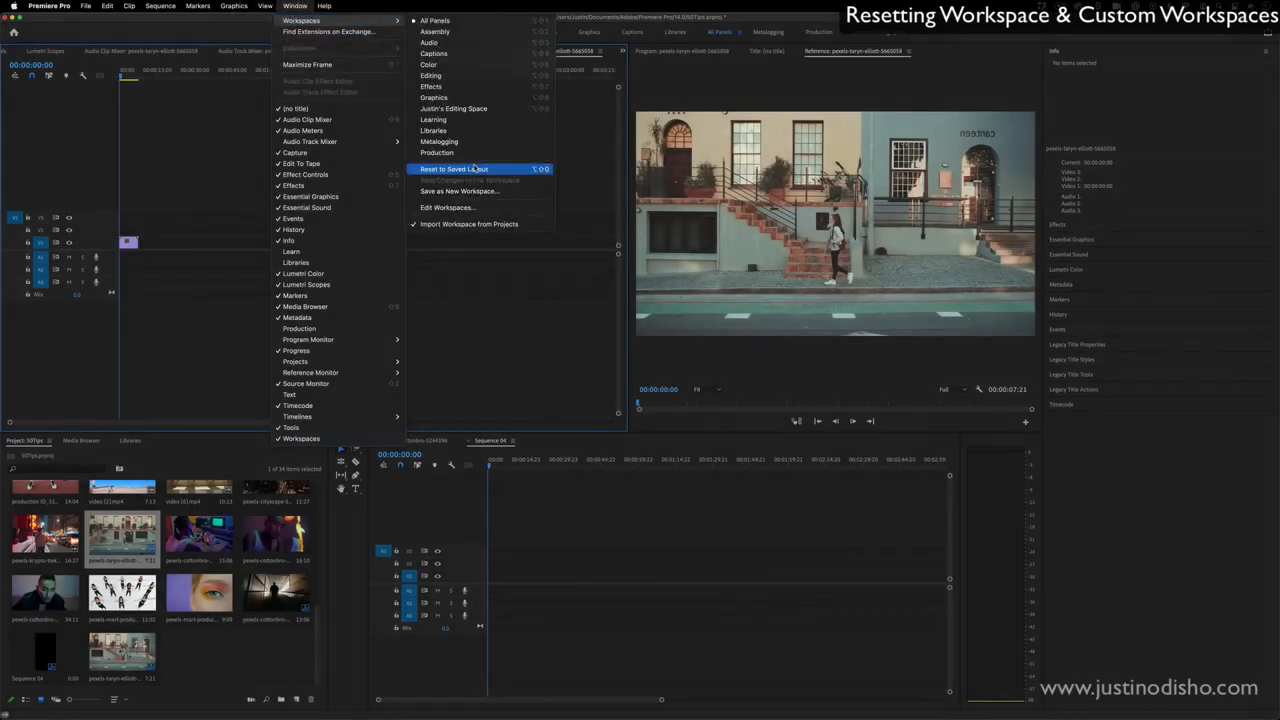
{"action": "left_click", "coordinate": [470, 169]}
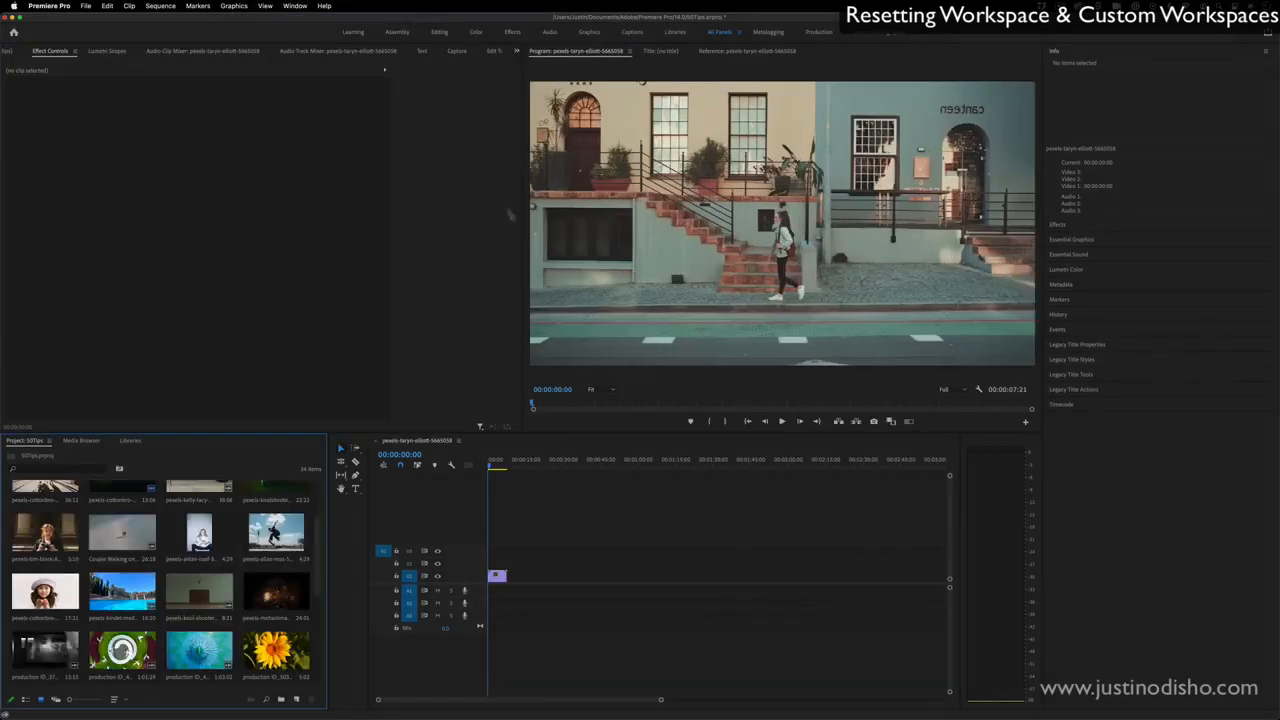
{"action": "key", "text": "space"}
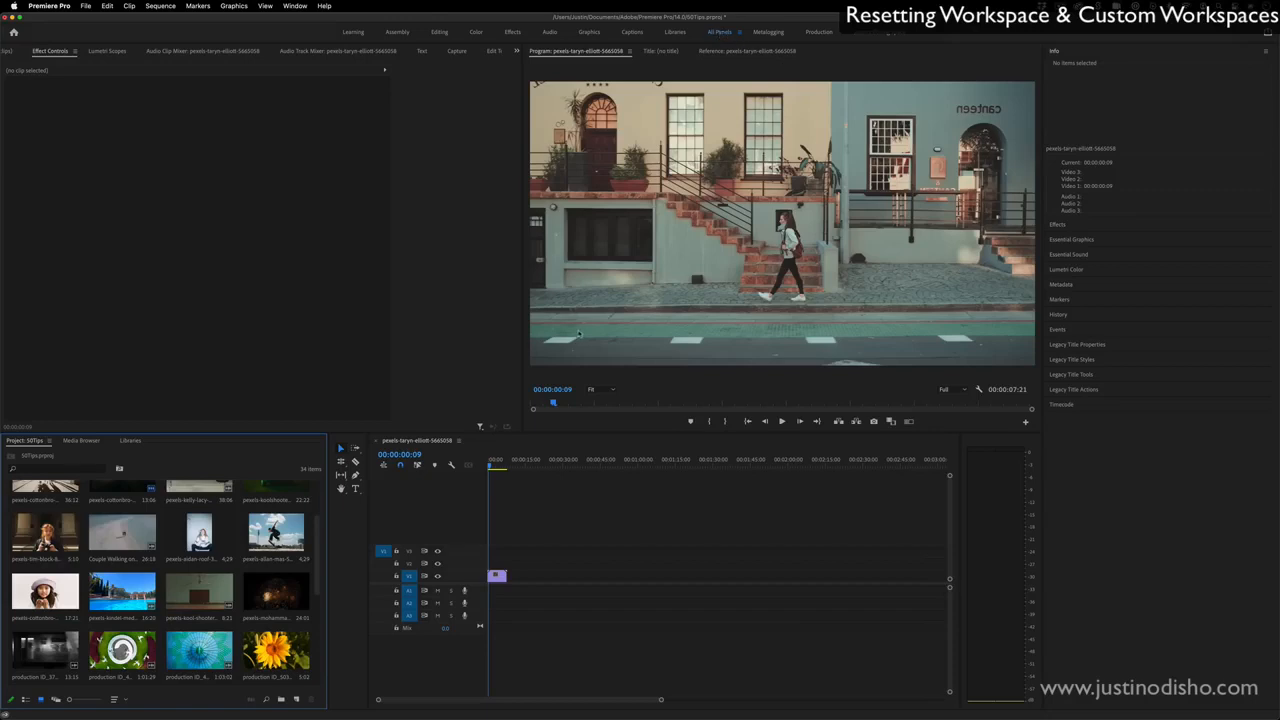
- Enlarge the Program monitor by narrowing the Effect Controls panel, and save the layout as a new workspace named CUSTOM WORKSPACE
{"action": "left_click_drag", "start_coordinate": [522, 346], "coordinate": [367, 359]}
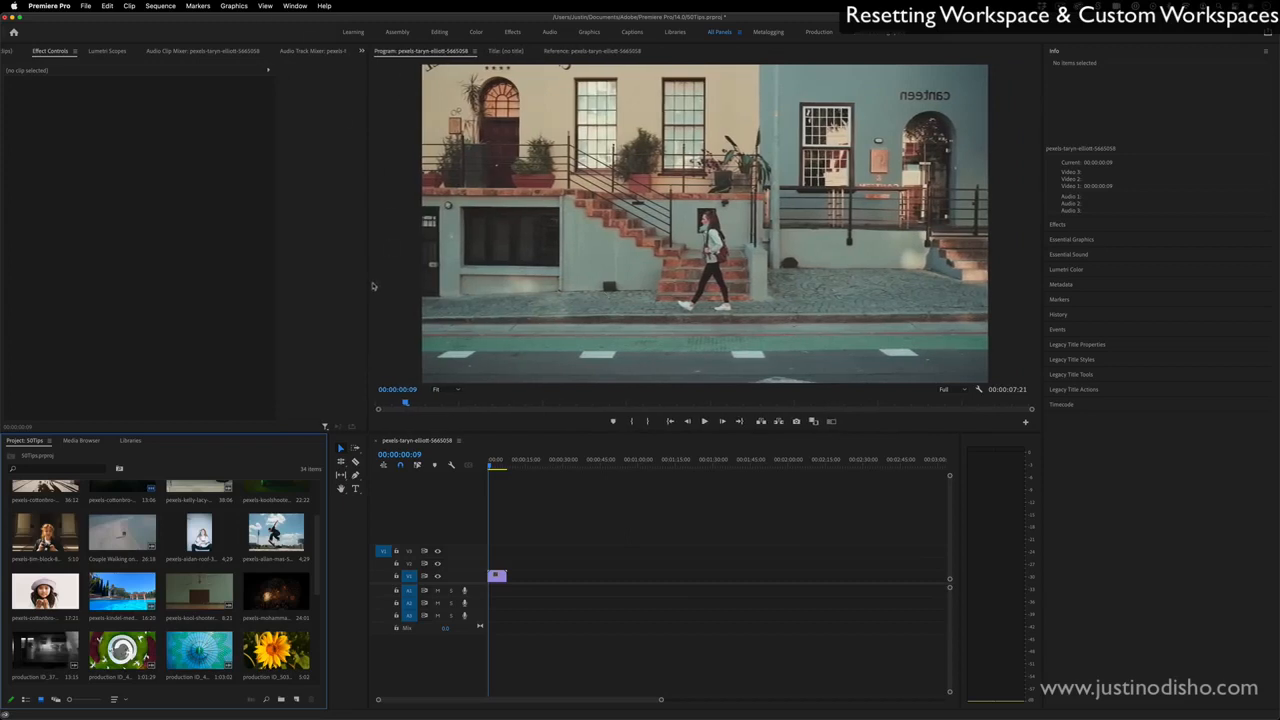
{"action": "left_click", "coordinate": [295, 6]}
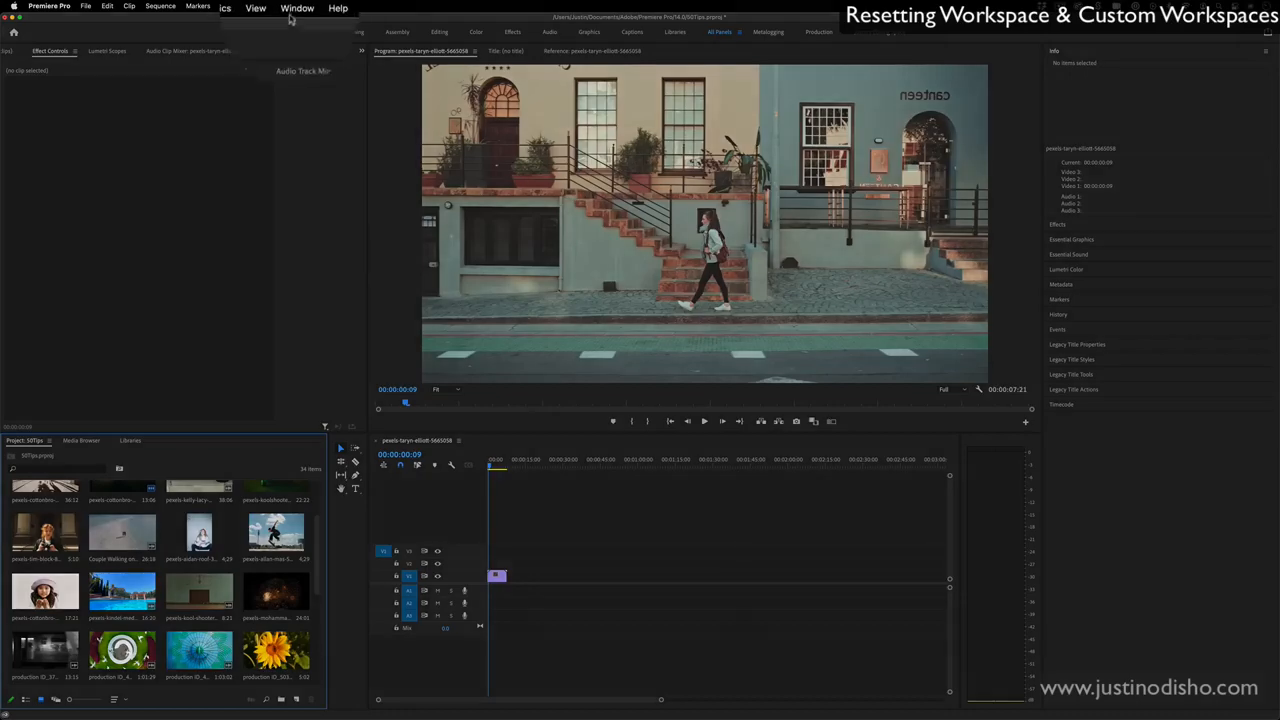
{"action": "mouse_move", "coordinate": [305, 21]}
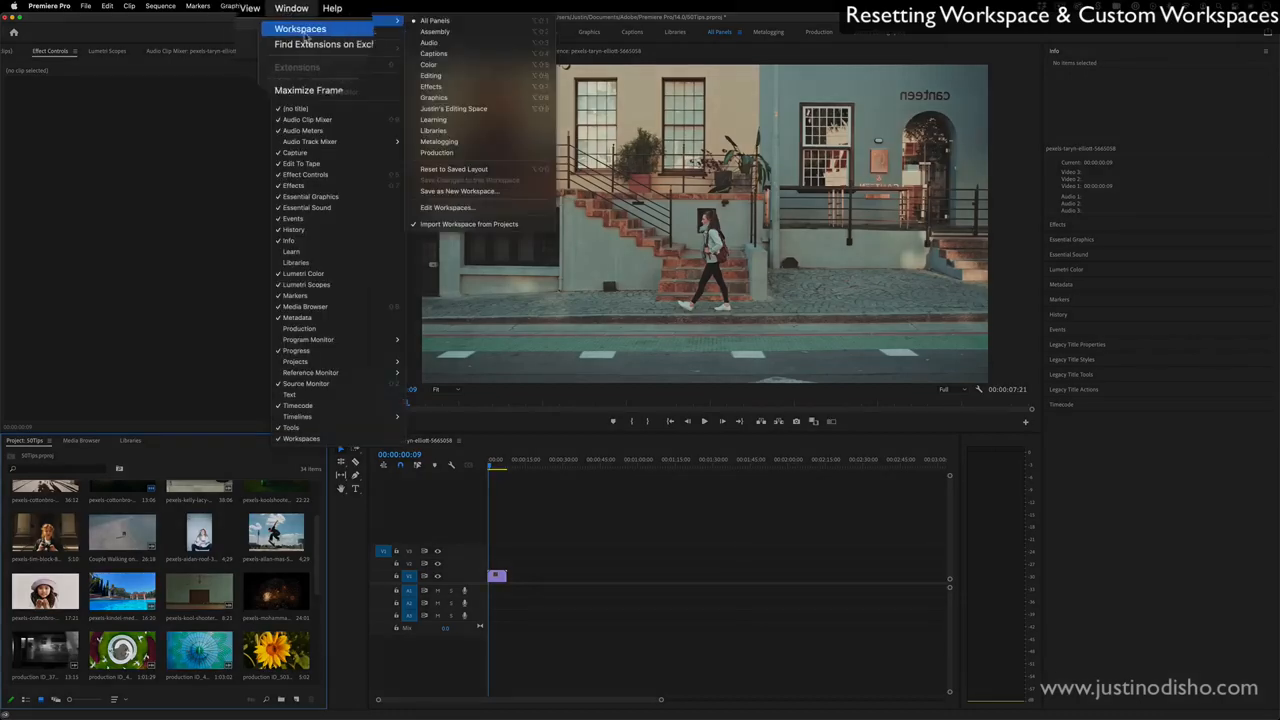
{"action": "left_click", "coordinate": [495, 192]}
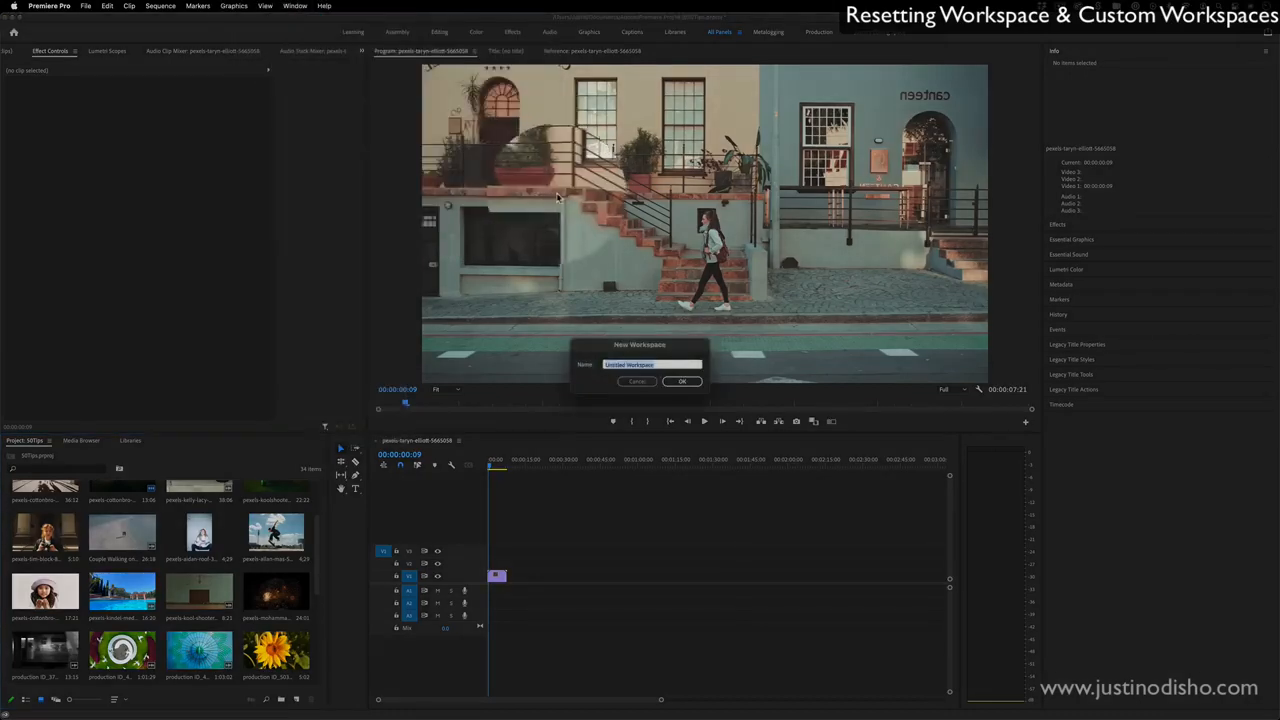
{"action": "type", "text": "CusTOM"}
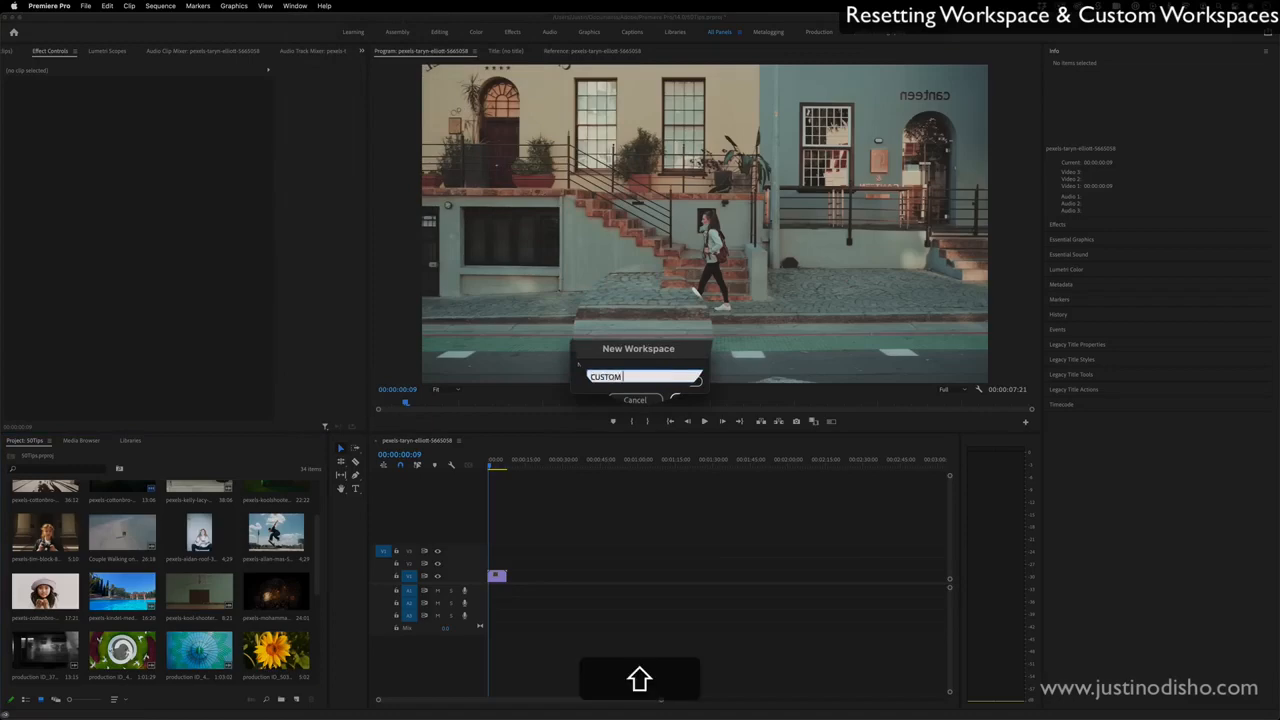
{"action": "type", "text": " WORKSPACE"}
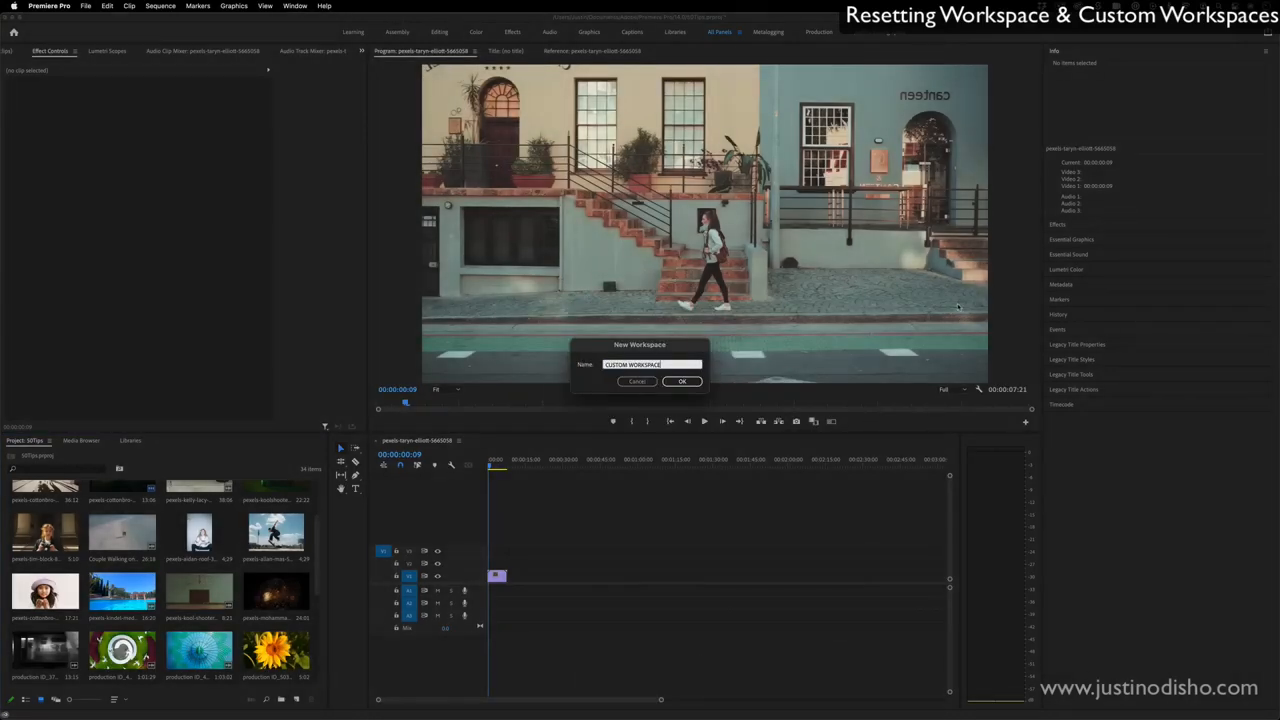
{"action": "left_click", "coordinate": [684, 381]}
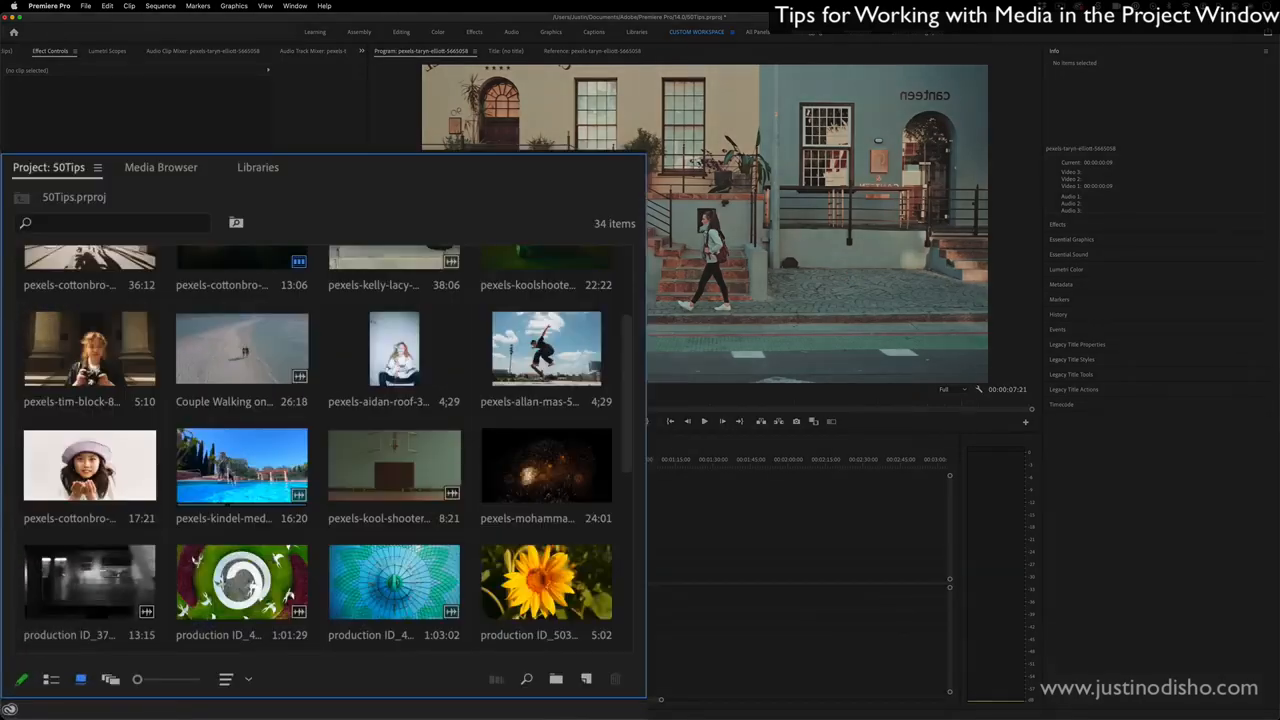
- Show the project media as a list and compare the entries for Sequence 04, the pexels-cottonbro-5244396 sequence and its source clip
{"action": "mouse_move", "coordinate": [138, 681]}
{"action": "left_mouse_down"}
{"action": "mouse_move", "coordinate": [163, 680]}
{"action": "mouse_move", "coordinate": [137, 681]}
{"action": "left_mouse_up"}
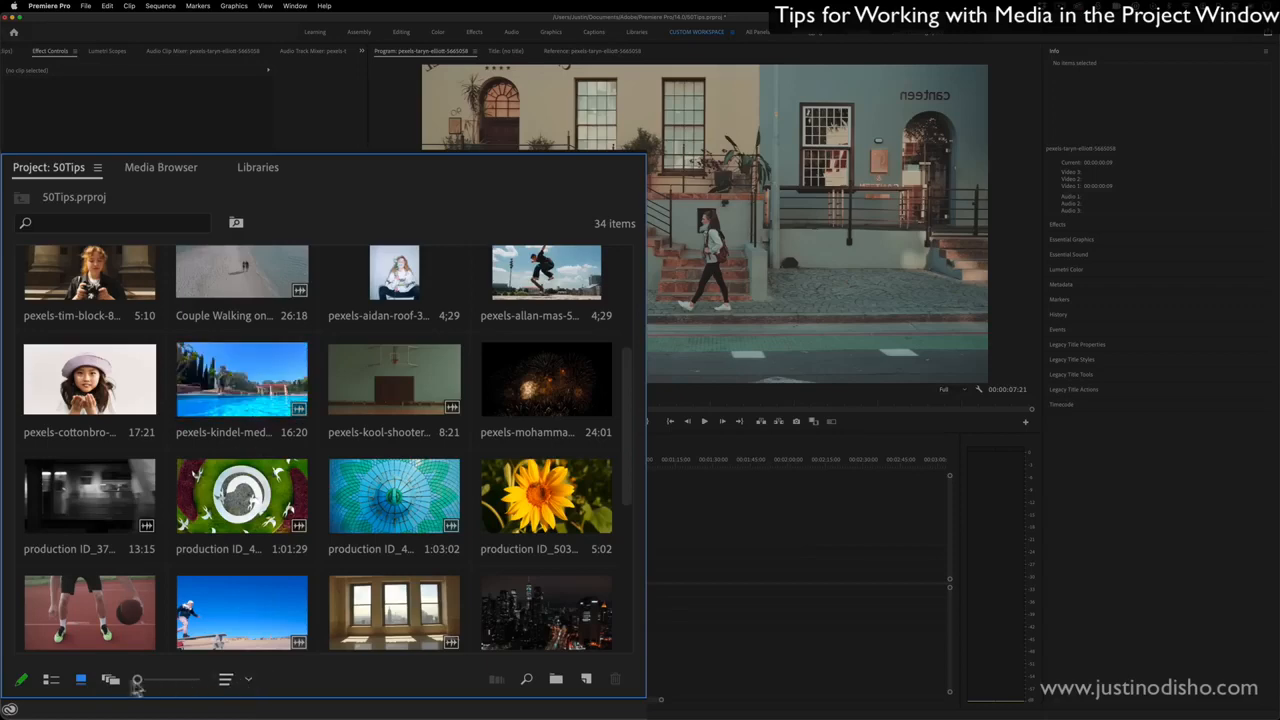
{"action": "left_click", "coordinate": [55, 681]}
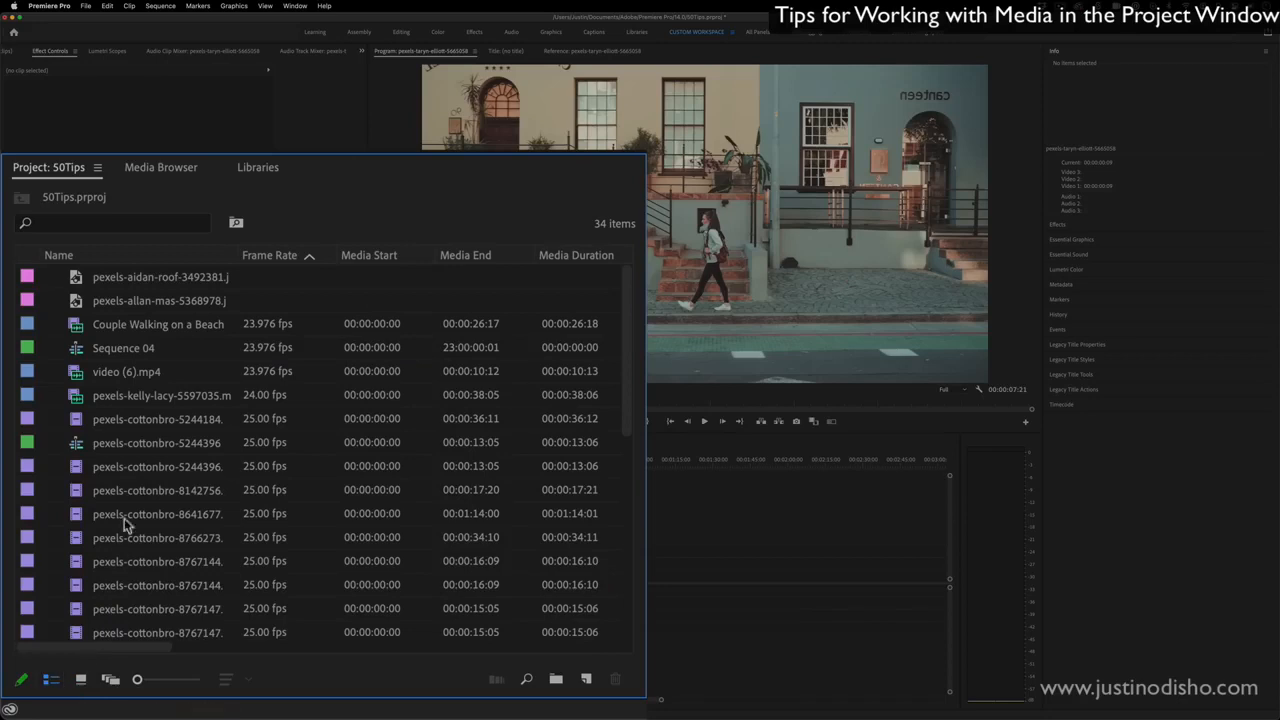
{"action": "left_click", "coordinate": [124, 348]}
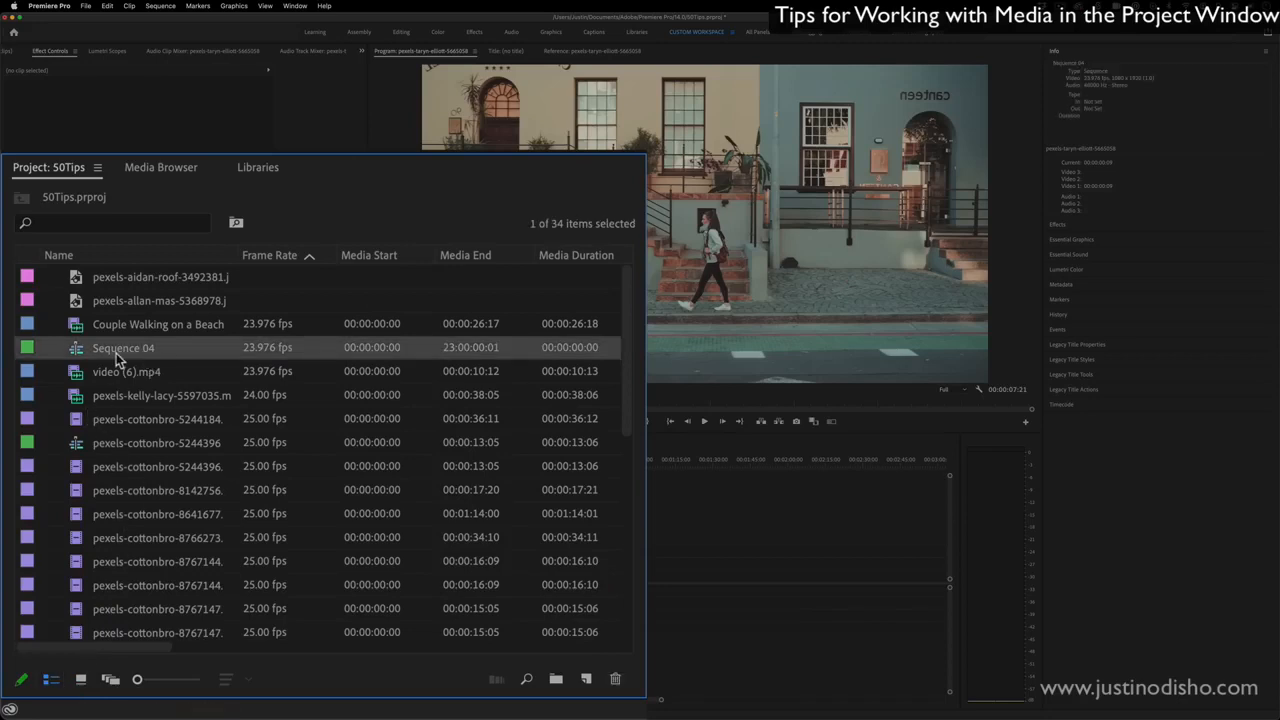
{"action": "left_click", "coordinate": [145, 450]}
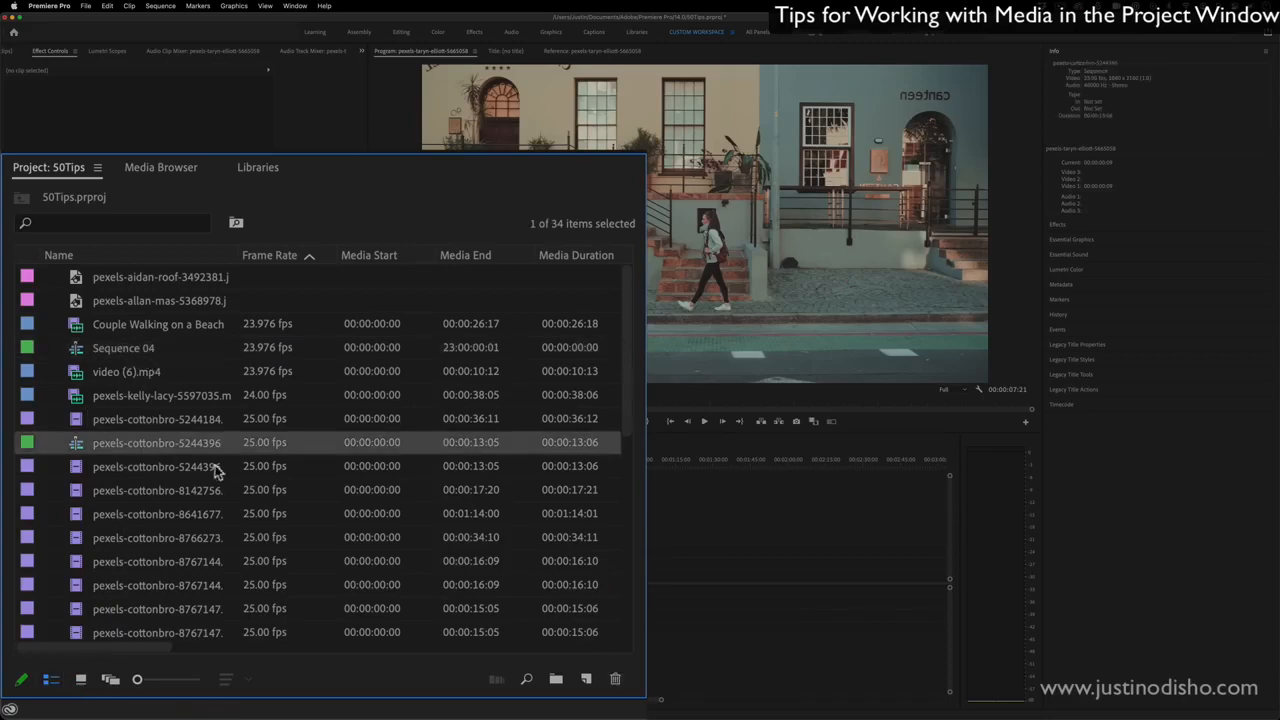
{"action": "left_click", "coordinate": [180, 470]}
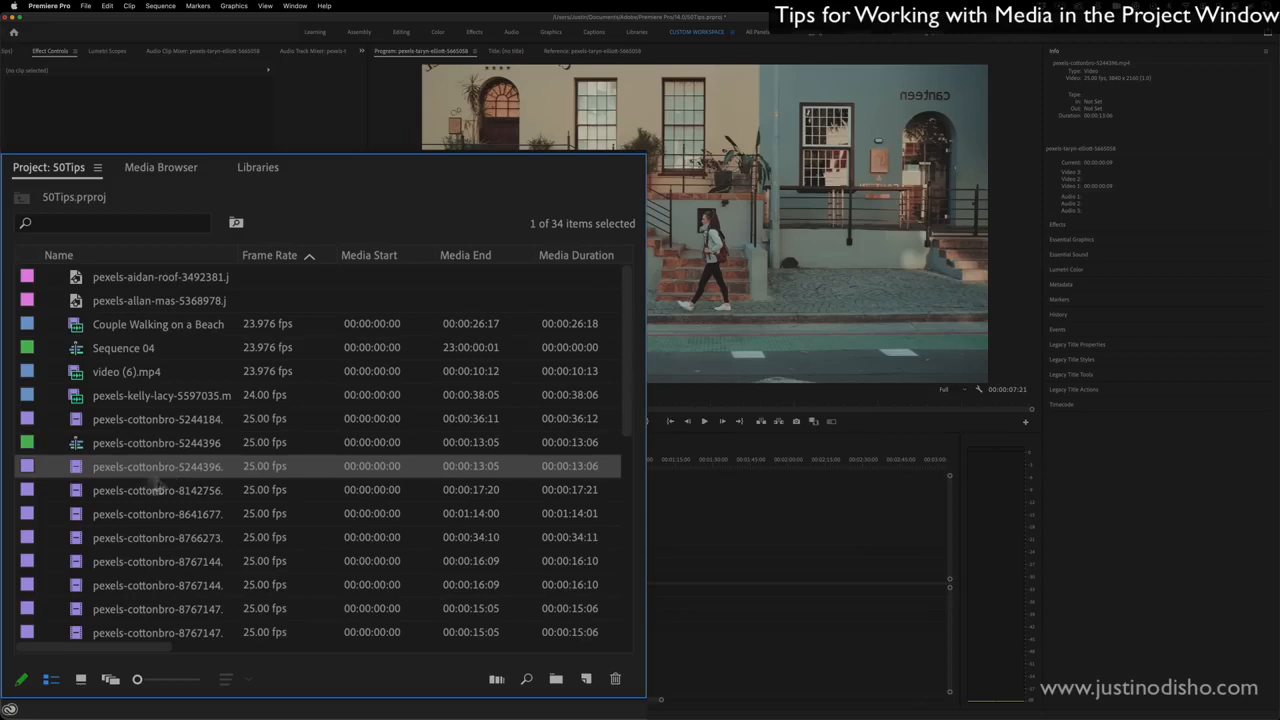
- Show the project media in Freeform view with the smallest thumbnails and move the garden, sunflower, fireworks and pool clips out of their grid positions
{"action": "left_click", "coordinate": [124, 684]}
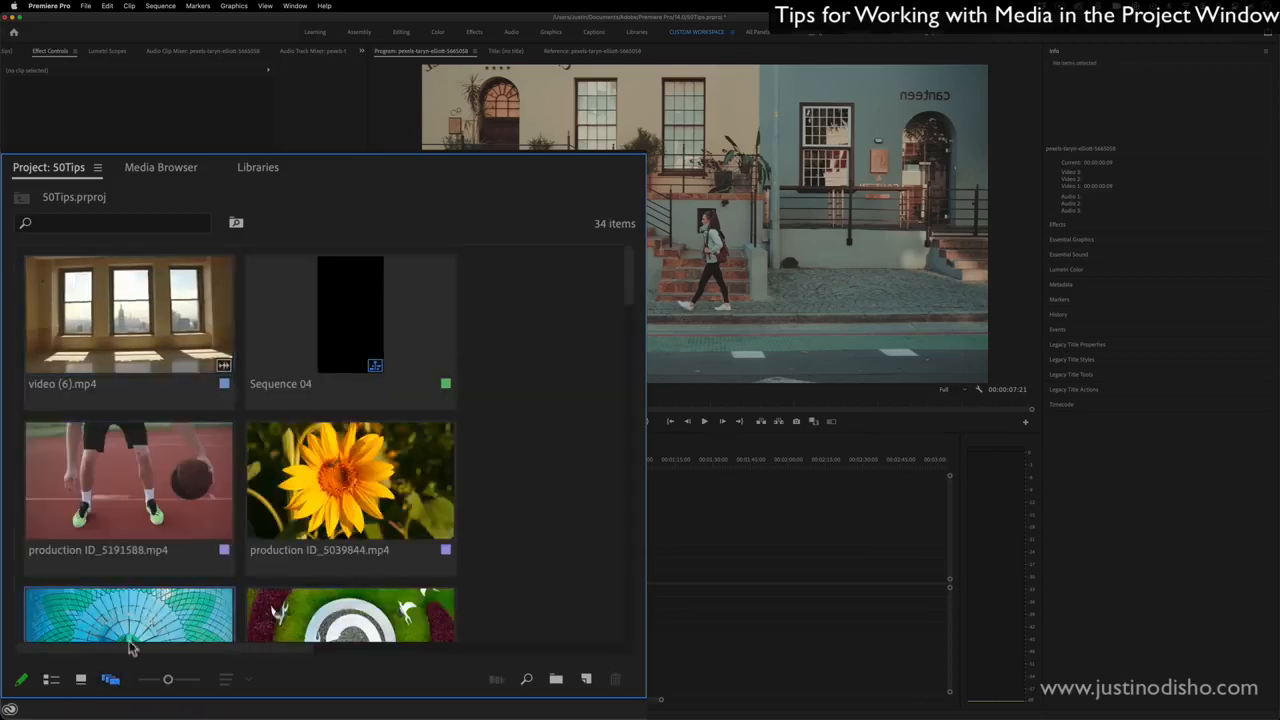
{"action": "left_click_drag", "start_coordinate": [168, 679], "coordinate": [137, 680]}
{"action": "left_click_drag", "start_coordinate": [173, 460], "coordinate": [334, 353]}
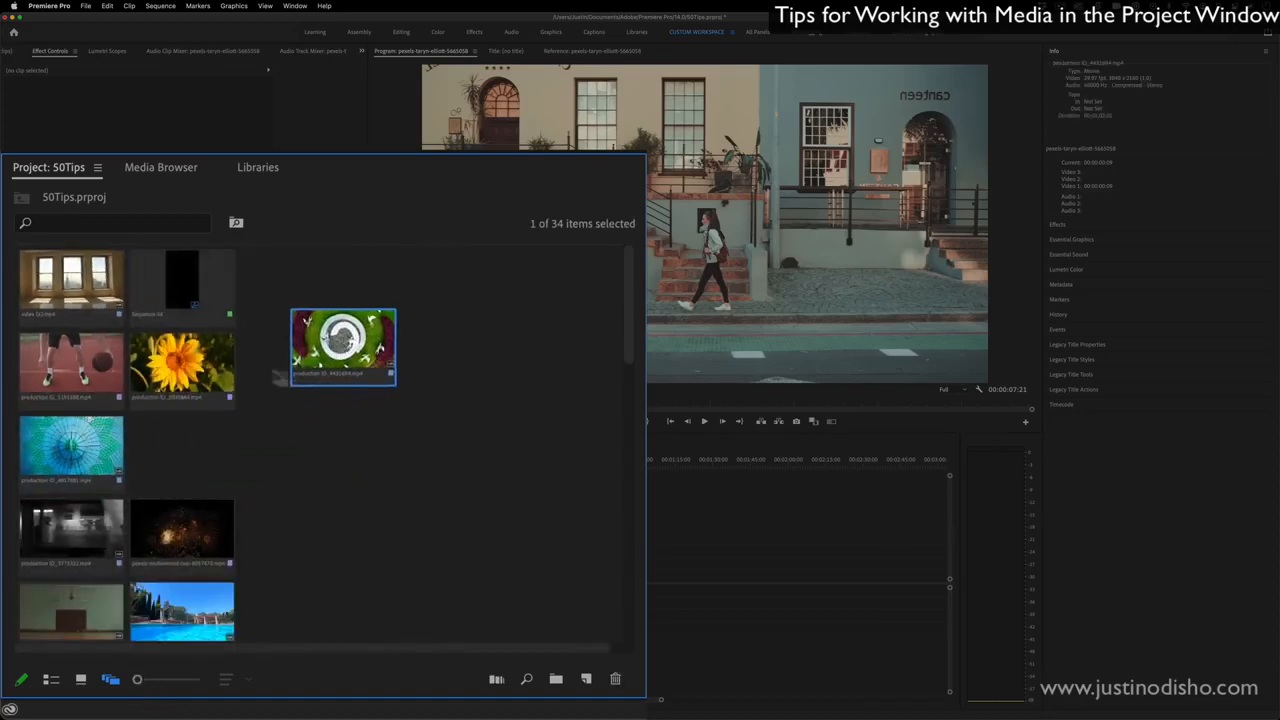
{"action": "left_click_drag", "start_coordinate": [202, 362], "coordinate": [489, 292]}
{"action": "left_click_drag", "start_coordinate": [212, 511], "coordinate": [472, 354]}
{"action": "left_click_drag", "start_coordinate": [207, 618], "coordinate": [208, 463]}
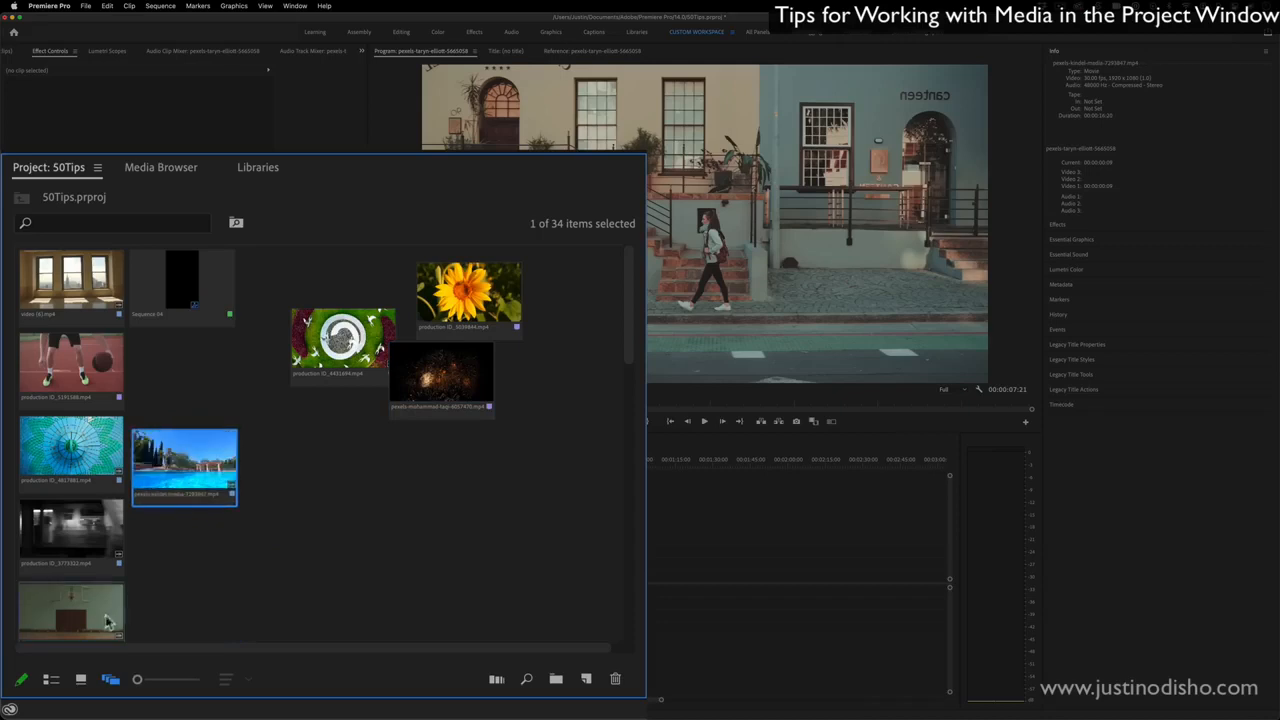
- Group the green gym clip and the basketball clip together in the empty lower area of the Freeform view
{"action": "left_click_drag", "start_coordinate": [68, 590], "coordinate": [428, 544]}
{"action": "left_click_drag", "start_coordinate": [82, 350], "coordinate": [532, 516]}
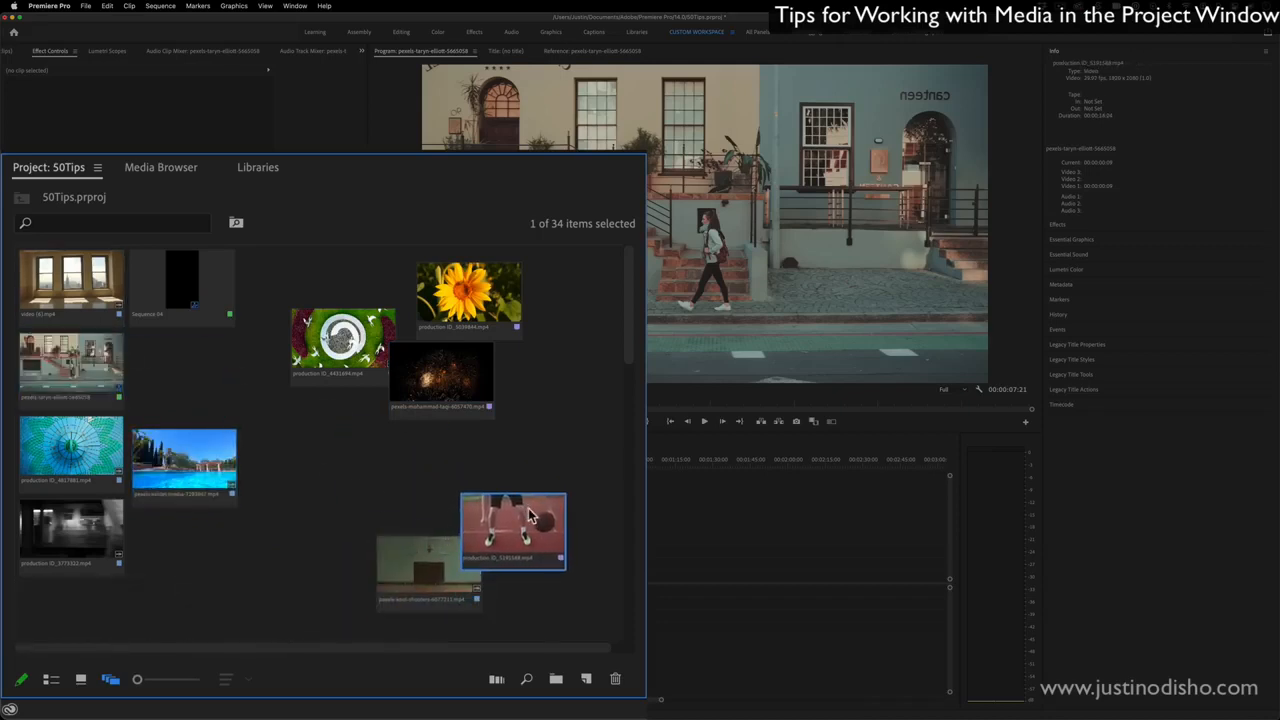
{"action": "left_click", "coordinate": [537, 368]}
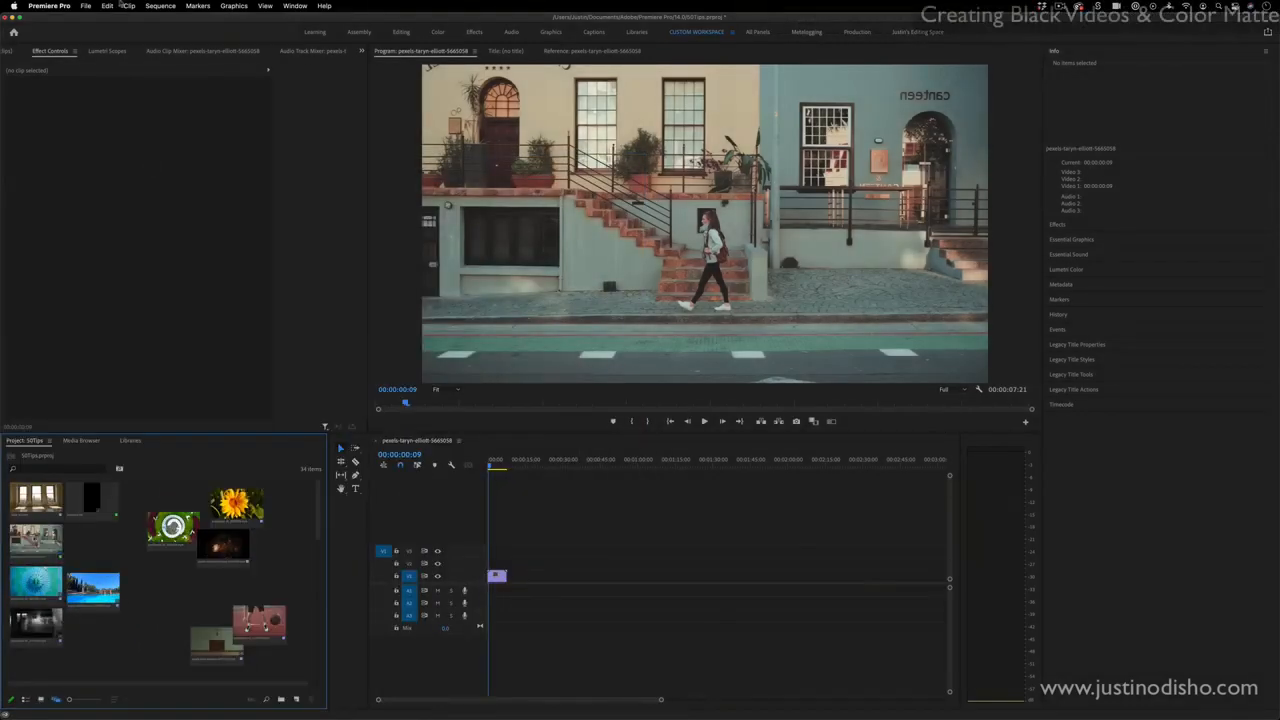
- Create a 1920 × 1080, 25 fps black video and place it on track V1 after the street clip
{"action": "left_click", "coordinate": [85, 6]}
{"action": "mouse_move", "coordinate": [87, 21]}
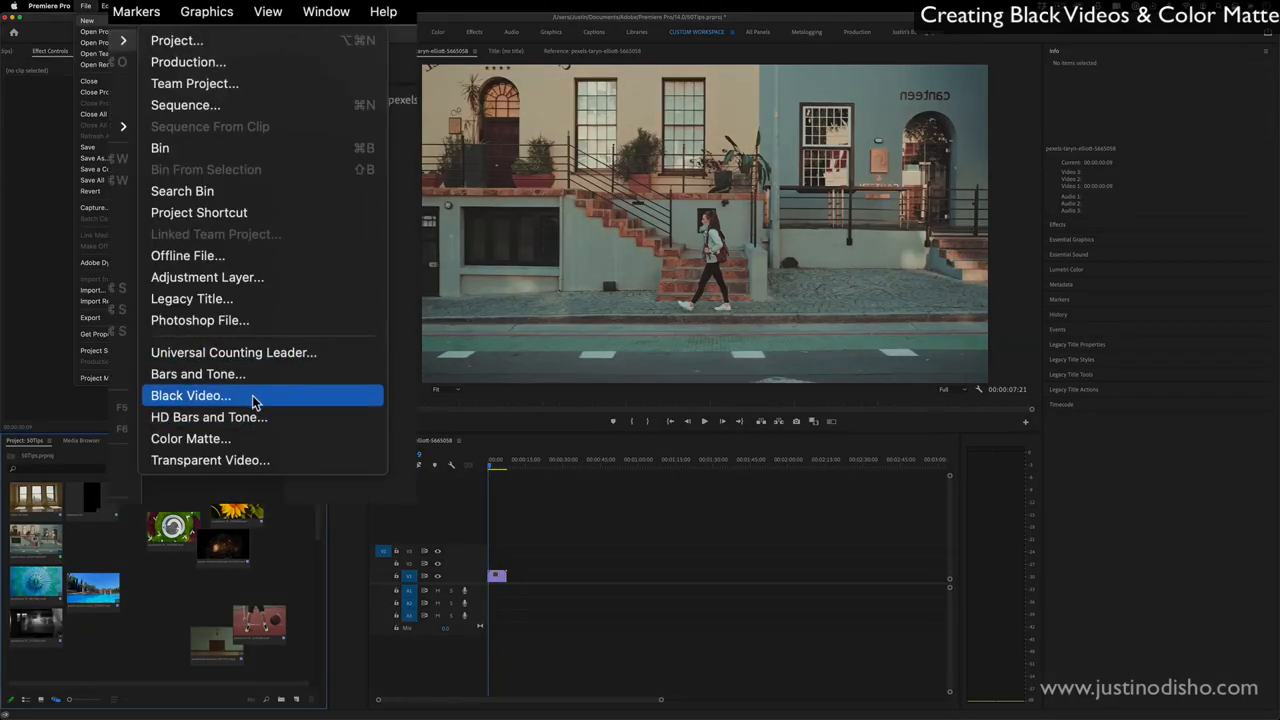
{"action": "left_click", "coordinate": [230, 251]}
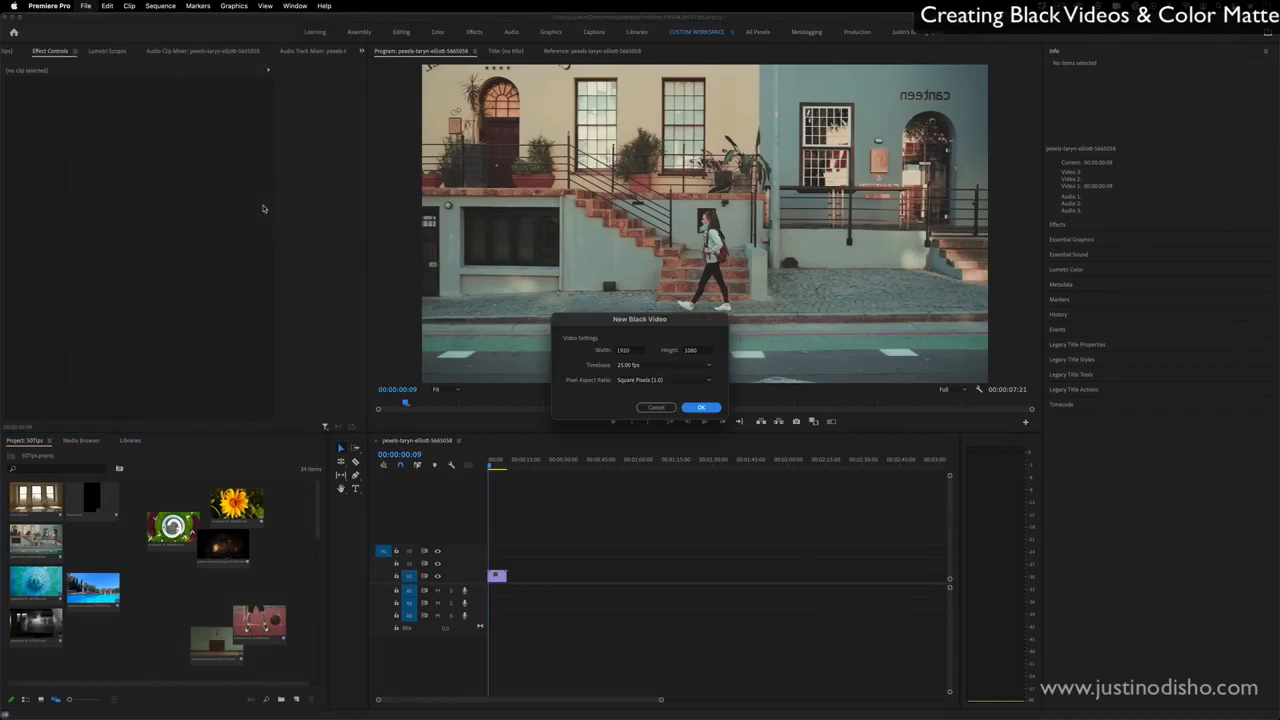
{"action": "left_click", "coordinate": [701, 408]}
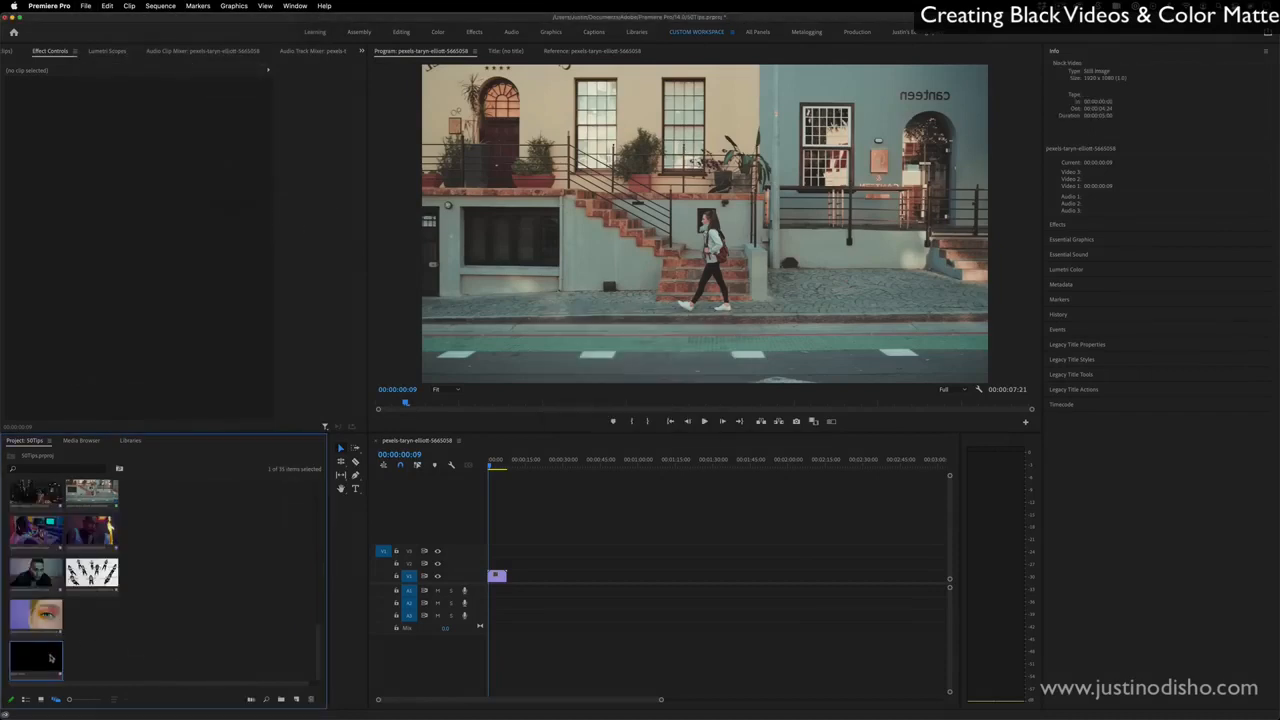
{"action": "left_click_drag", "start_coordinate": [76, 703], "coordinate": [89, 700]}
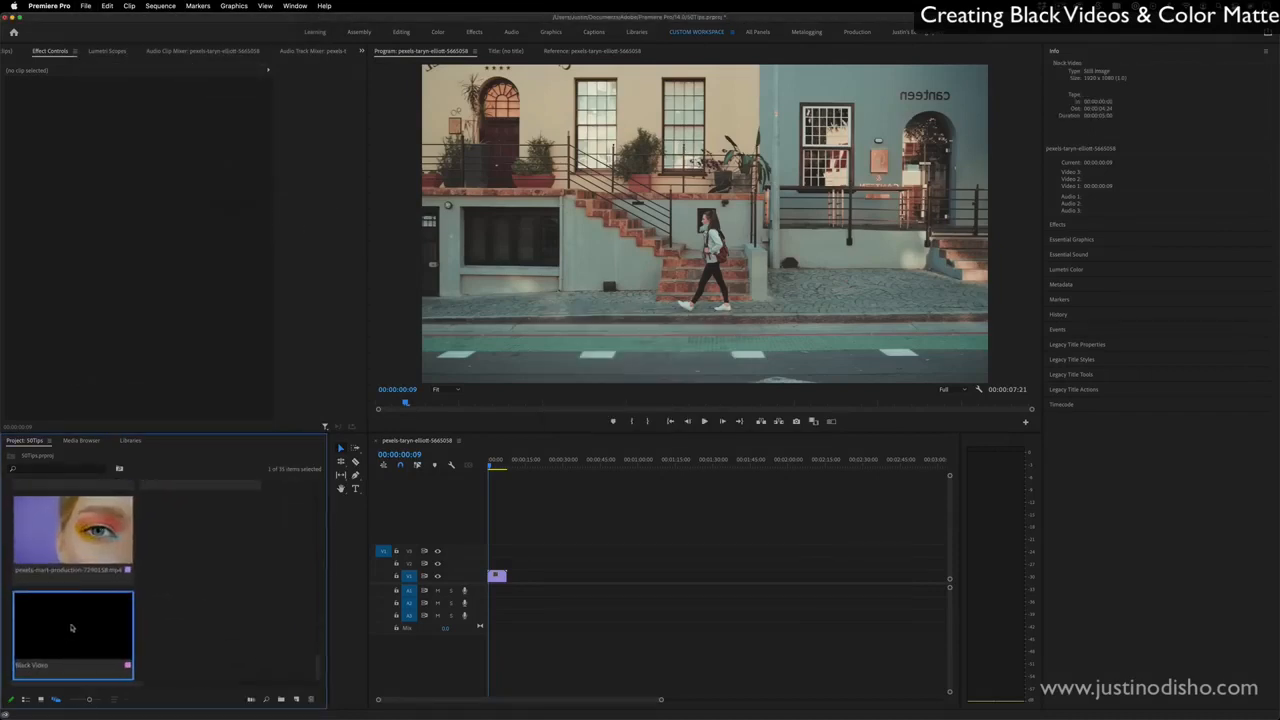
{"action": "left_click_drag", "start_coordinate": [71, 627], "coordinate": [528, 576]}
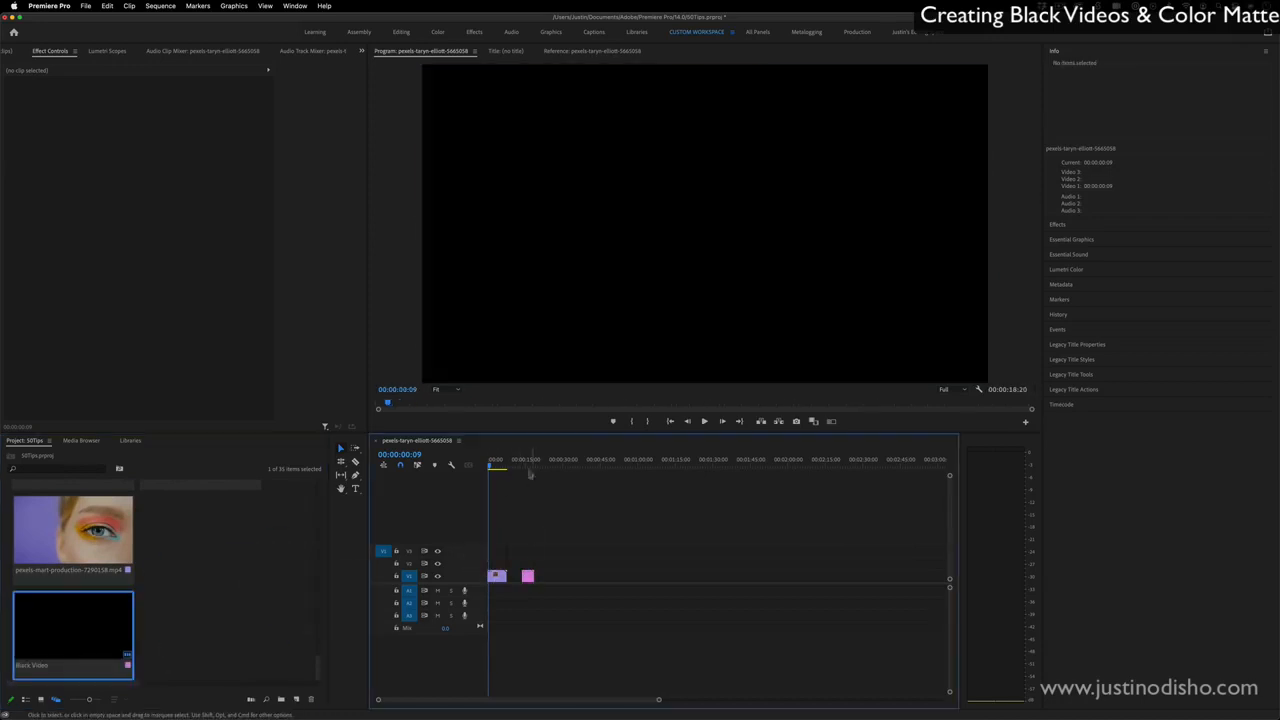
{"action": "left_click", "coordinate": [528, 461]}
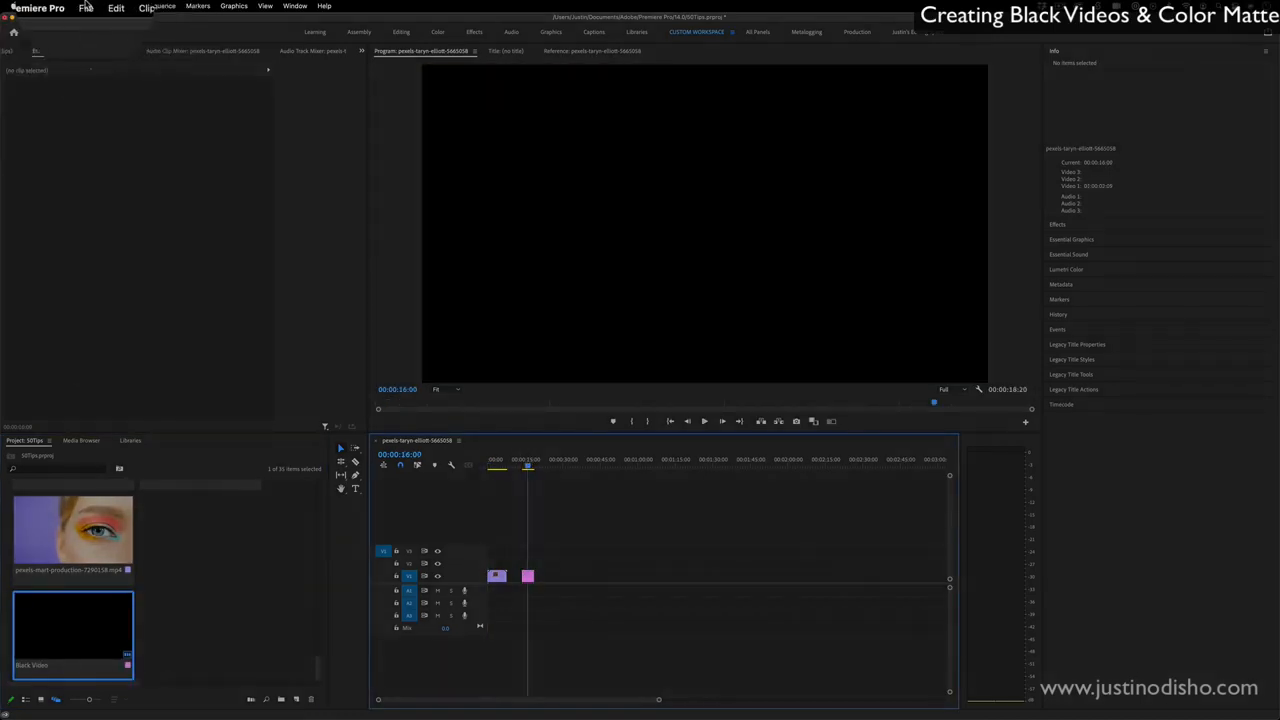
- Start a new color matte, accepting the default video settings
{"action": "left_click", "coordinate": [86, 6]}
{"action": "mouse_move", "coordinate": [88, 20]}
{"action": "left_click", "coordinate": [343, 440]}
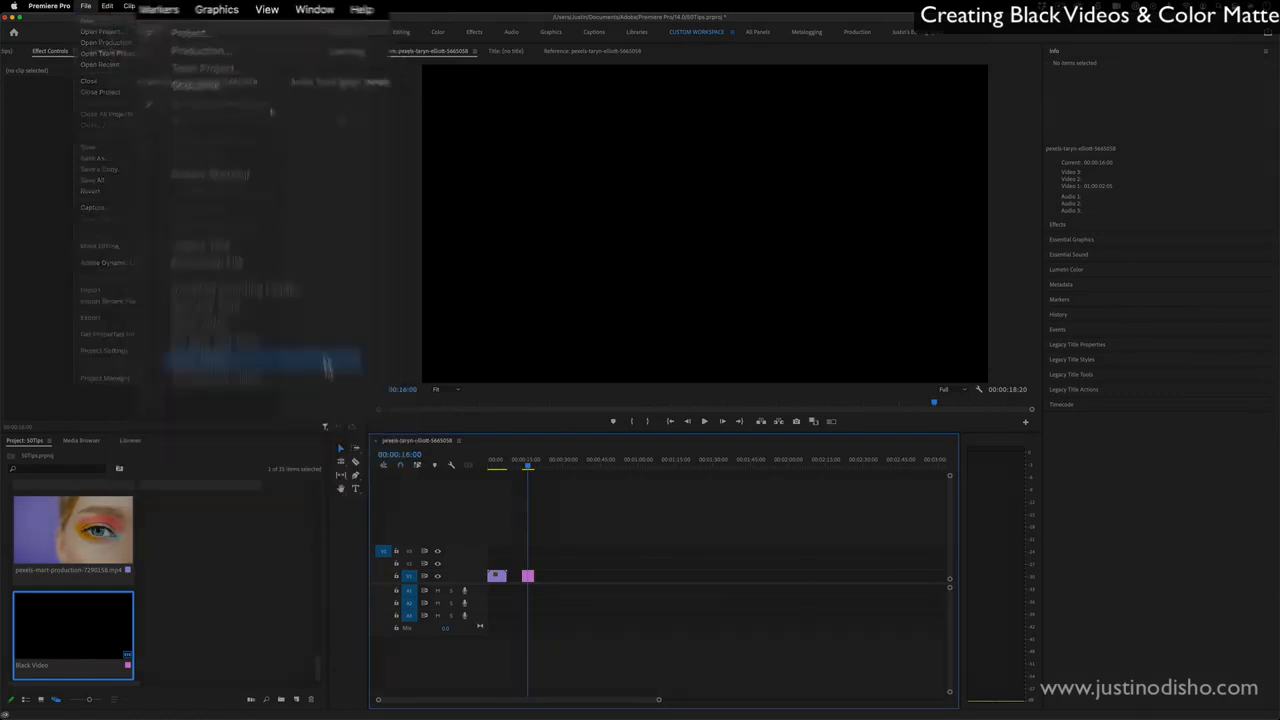
{"action": "left_click", "coordinate": [701, 407]}
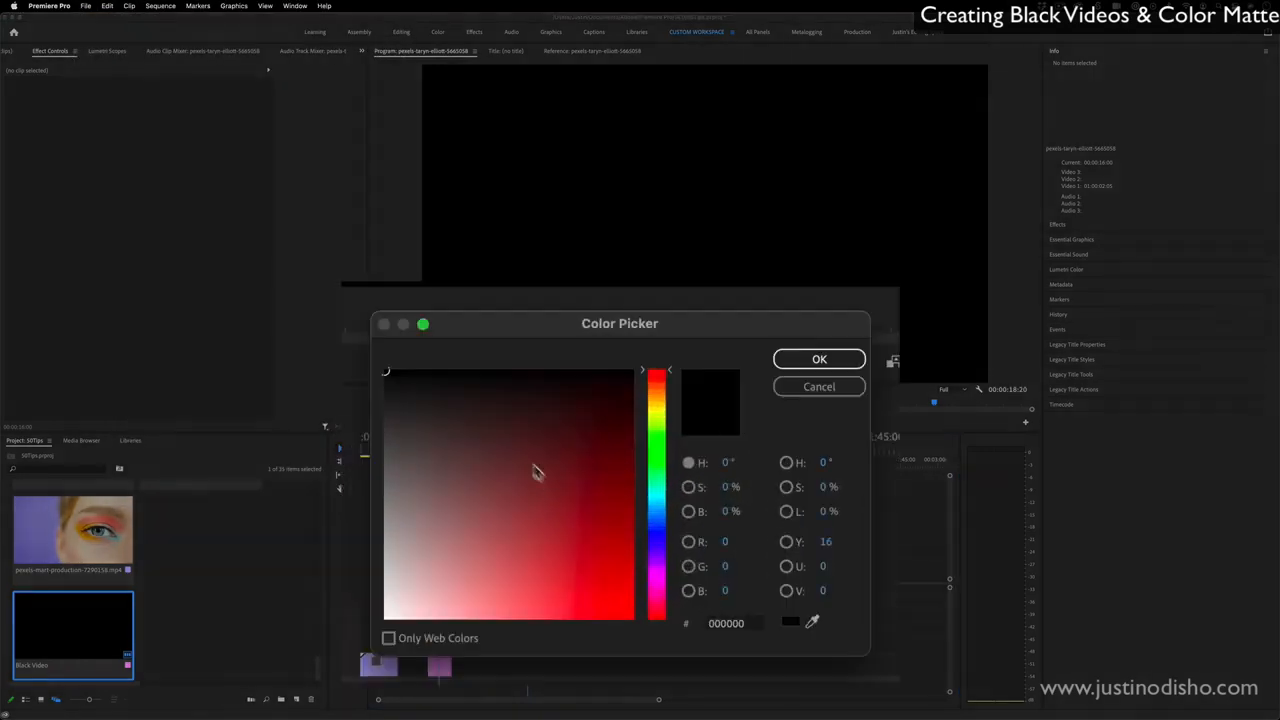
- Color the new matte bright pink, keep its default name, and place it directly after the black video on track V1
{"action": "left_click", "coordinate": [586, 534]}
{"action": "left_click", "coordinate": [592, 618]}
{"action": "left_click", "coordinate": [660, 500]}
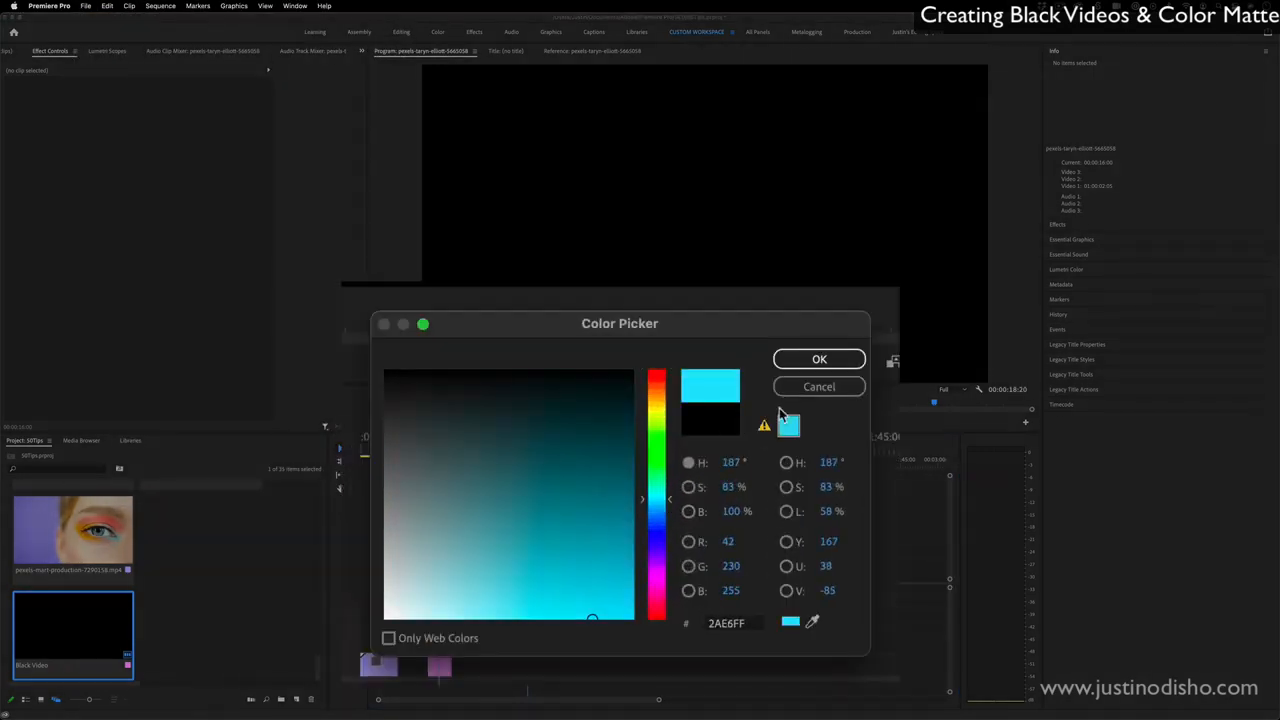
{"action": "left_click", "coordinate": [662, 576]}
{"action": "left_click", "coordinate": [662, 596]}
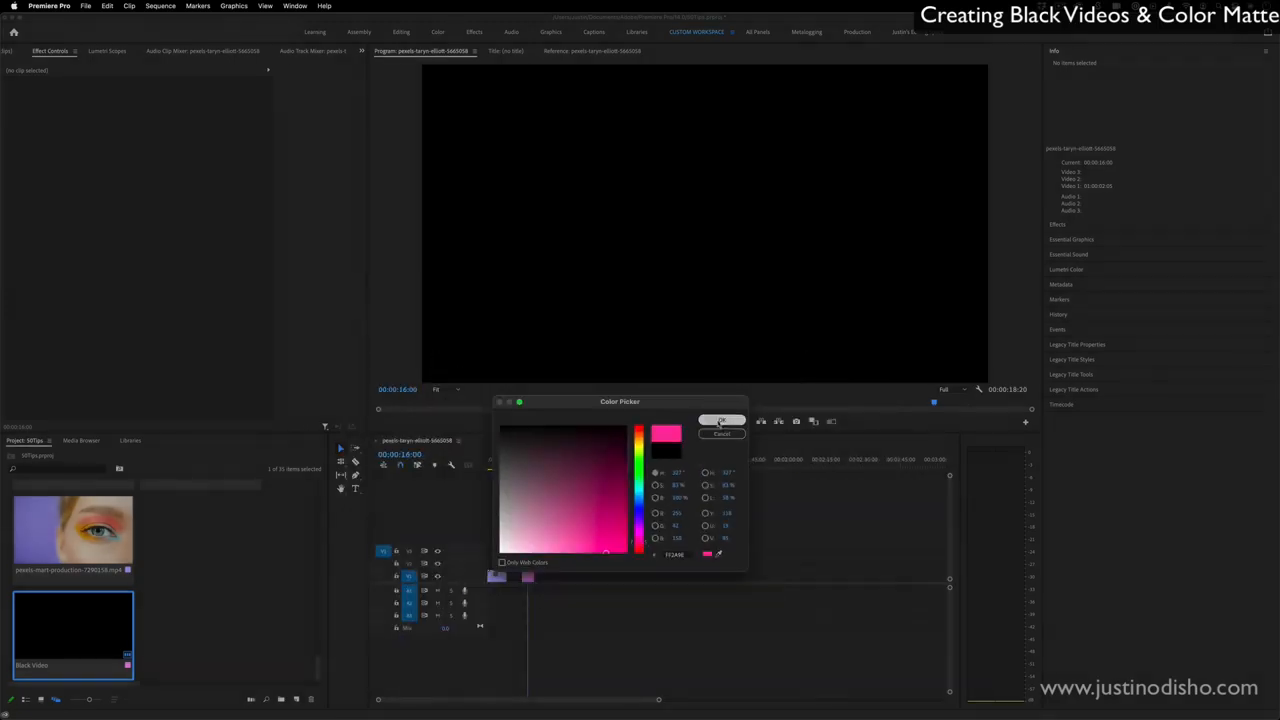
{"action": "left_click", "coordinate": [722, 418]}
{"action": "left_click", "coordinate": [661, 388]}
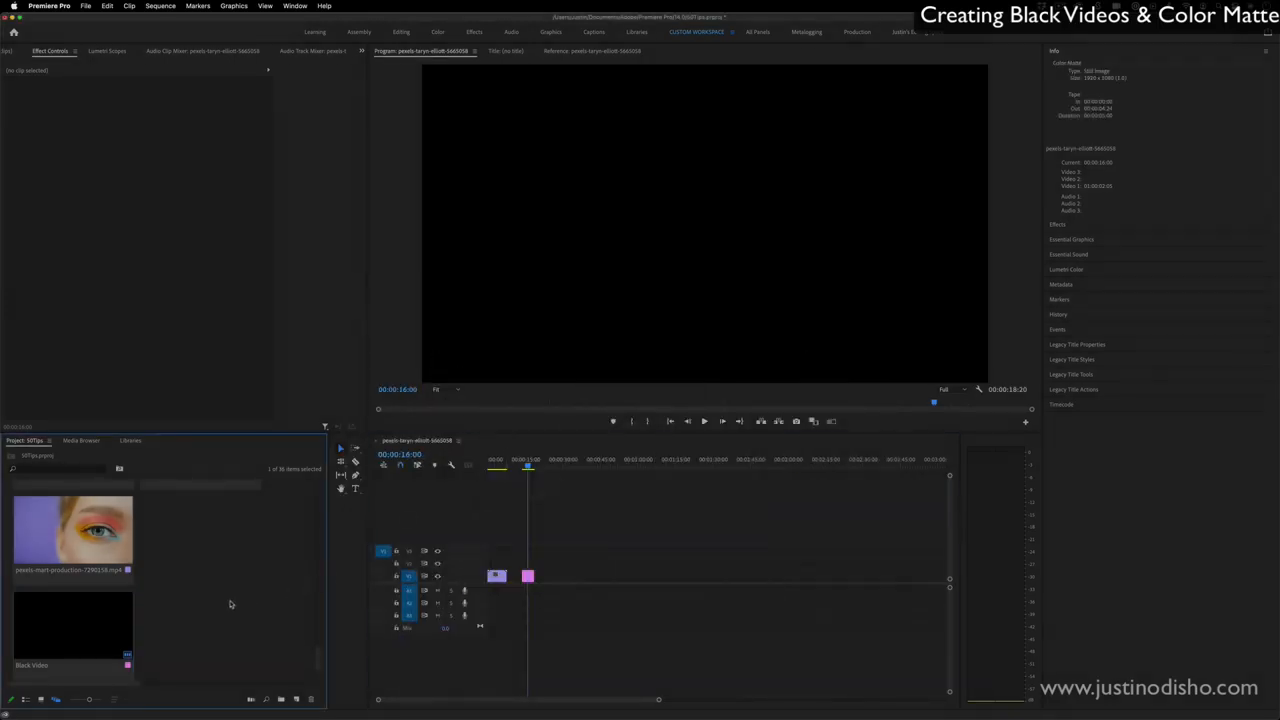
{"action": "left_click_drag", "start_coordinate": [86, 629], "coordinate": [548, 578]}
{"action": "mouse_move", "coordinate": [528, 464]}
{"action": "left_mouse_down"}
{"action": "mouse_move", "coordinate": [540, 464]}
{"action": "mouse_move", "coordinate": [527, 466]}
{"action": "left_mouse_up"}
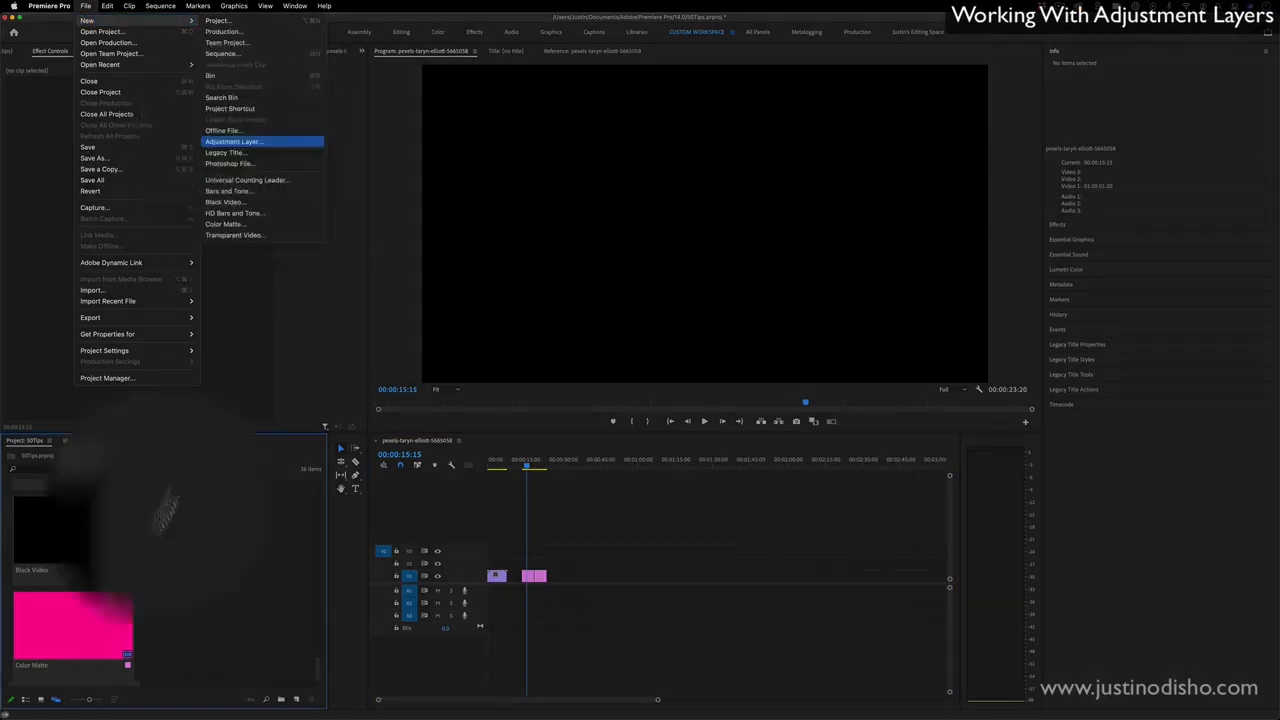
- Create an adjustment layer with the default settings and place it on track V3 at the start of the sequence, above the street clip
{"action": "left_click", "coordinate": [233, 141]}
{"action": "left_click", "coordinate": [716, 408]}
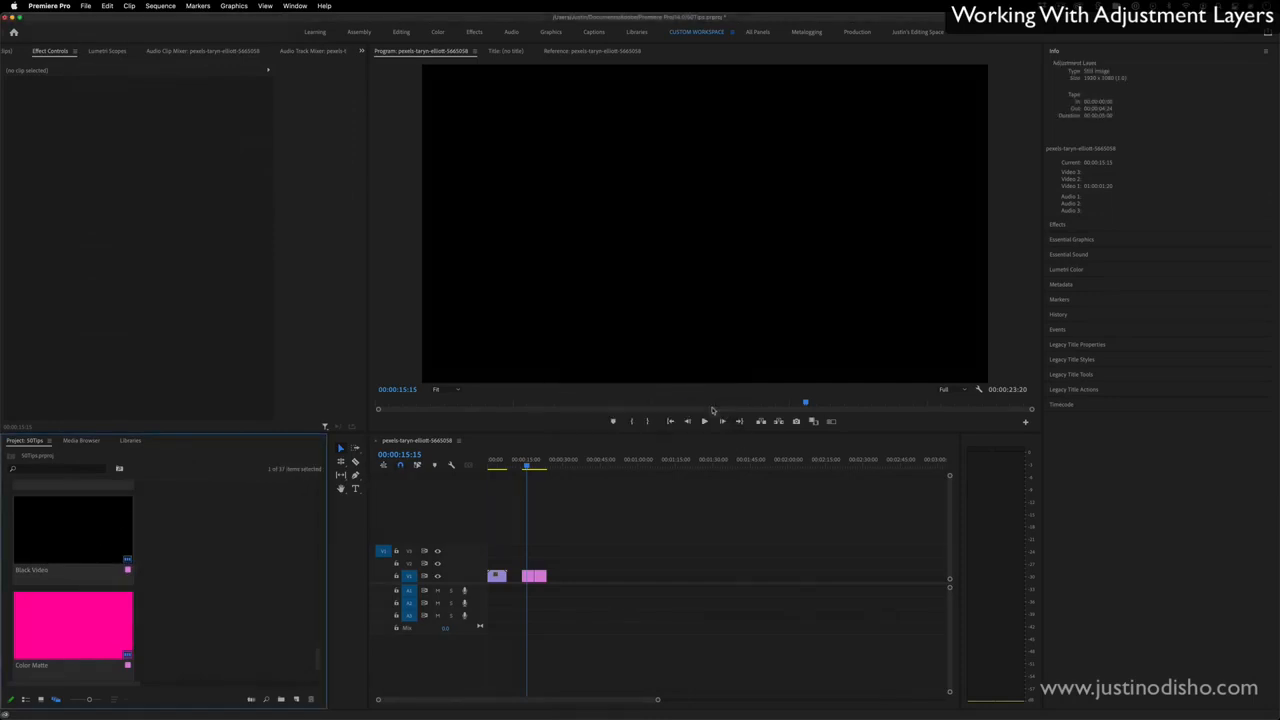
{"action": "scroll", "coordinate": [155, 596], "scroll_direction": "down", "scroll_amount": 1}
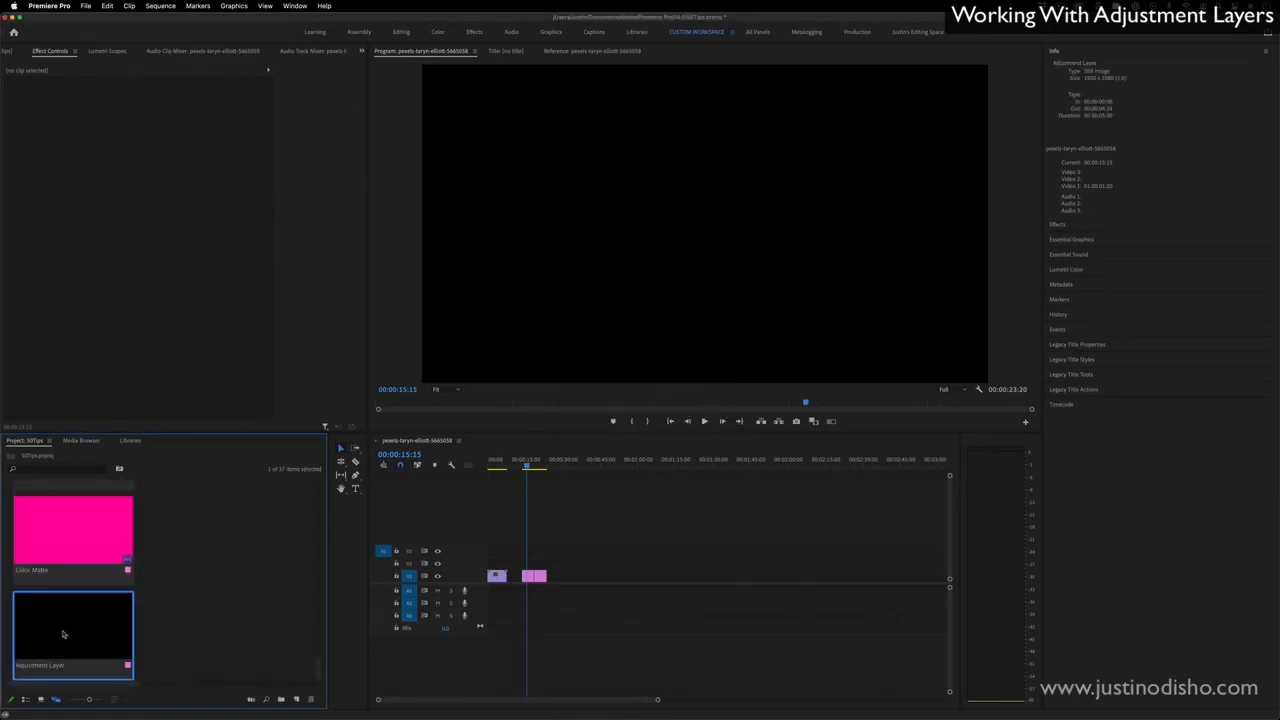
{"action": "left_click_drag", "start_coordinate": [62, 633], "coordinate": [472, 553]}
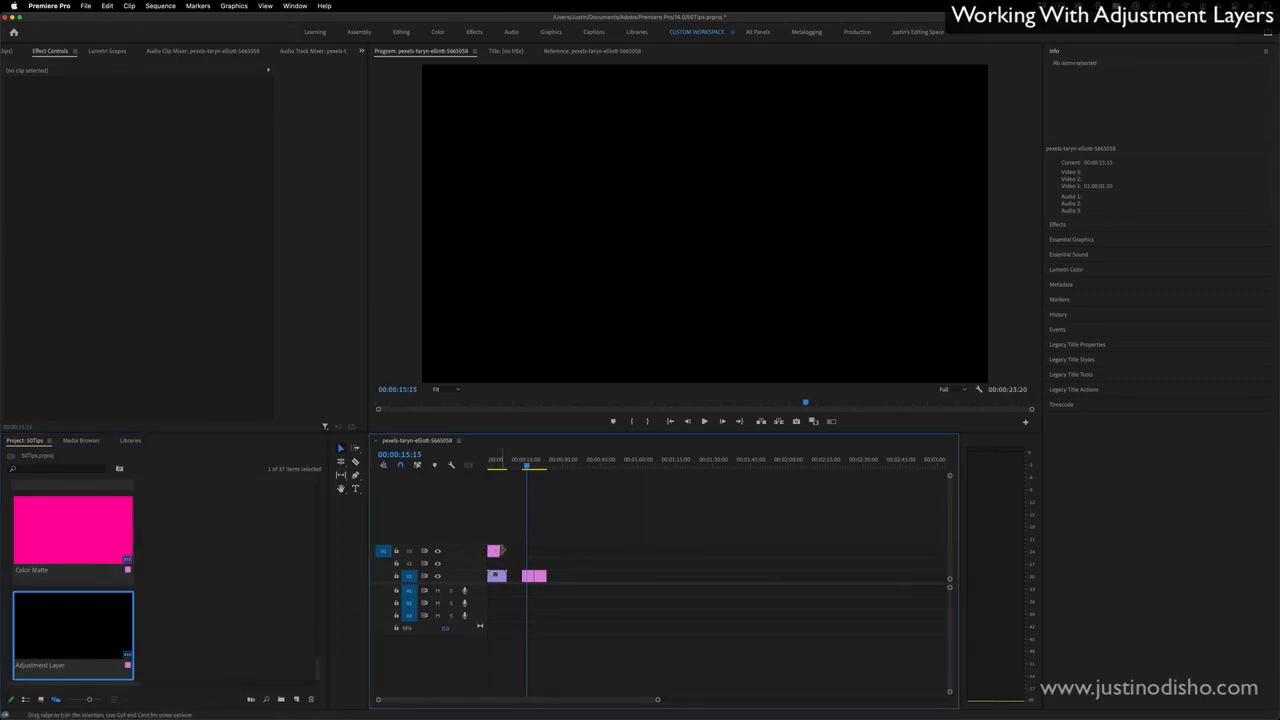
- Delete the black video and the color matte from the timeline
{"action": "left_click_drag", "start_coordinate": [566, 557], "coordinate": [522, 600]}
{"action": "key", "text": "BackSpace"}
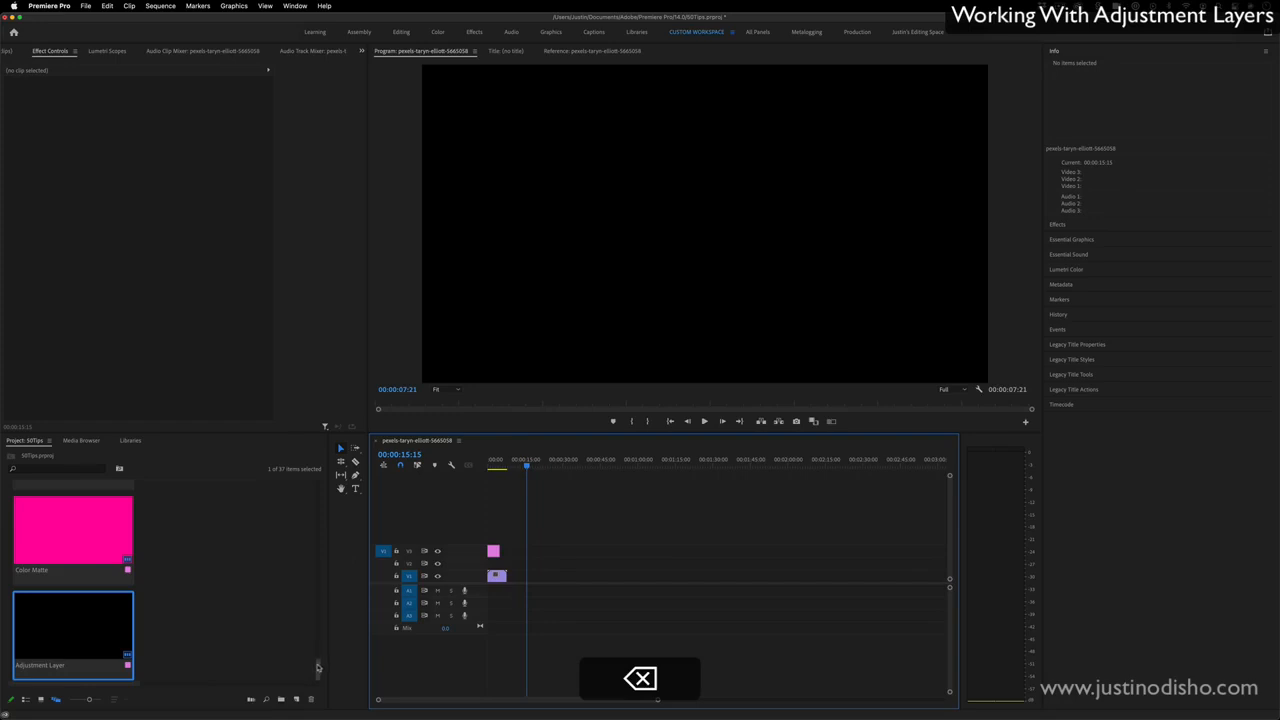
- Place pexels-cottonbro-5244184.mp4 directly after the street clip on V1 and extend the adjustment layer to cover both clips
{"action": "scroll", "coordinate": [318, 667], "scroll_direction": "up", "scroll_amount": 5}
{"action": "left_click_drag", "start_coordinate": [72, 548], "coordinate": [597, 553]}
{"action": "left_click", "coordinate": [582, 554]}
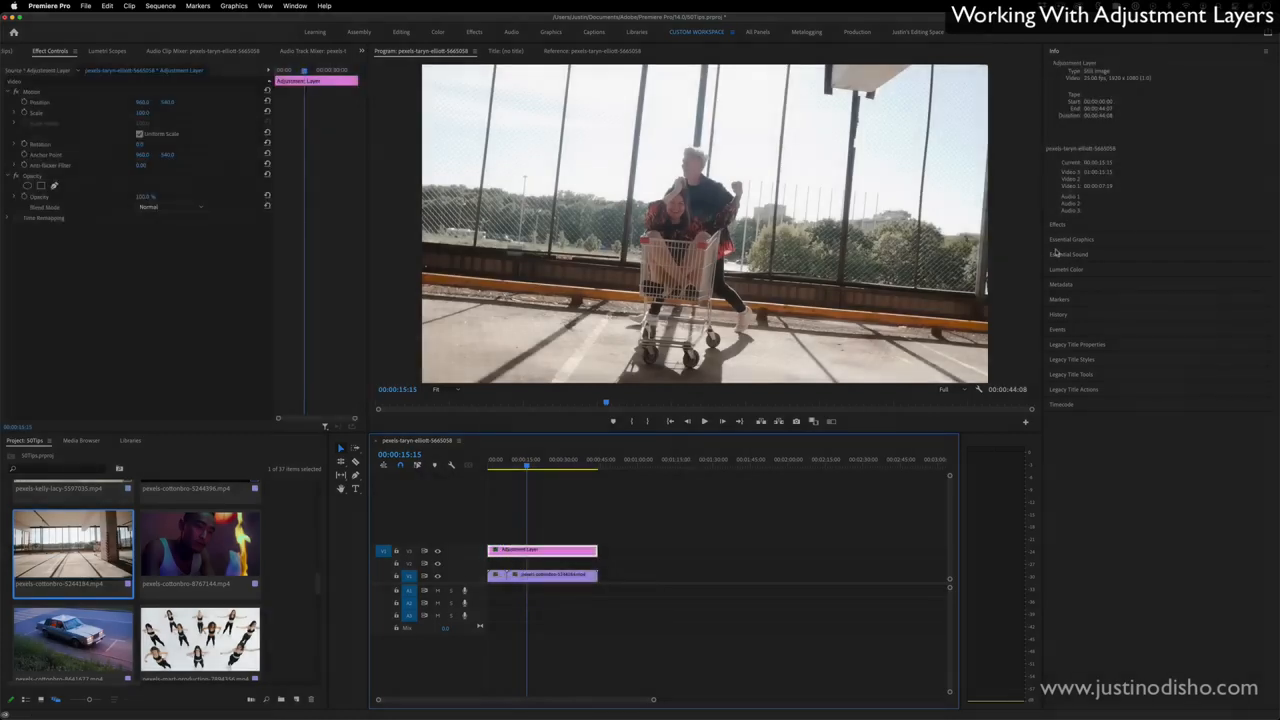
- Search the effects for "blur" and apply Directional Blur to the adjustment layer
{"action": "left_click", "coordinate": [1060, 224]}
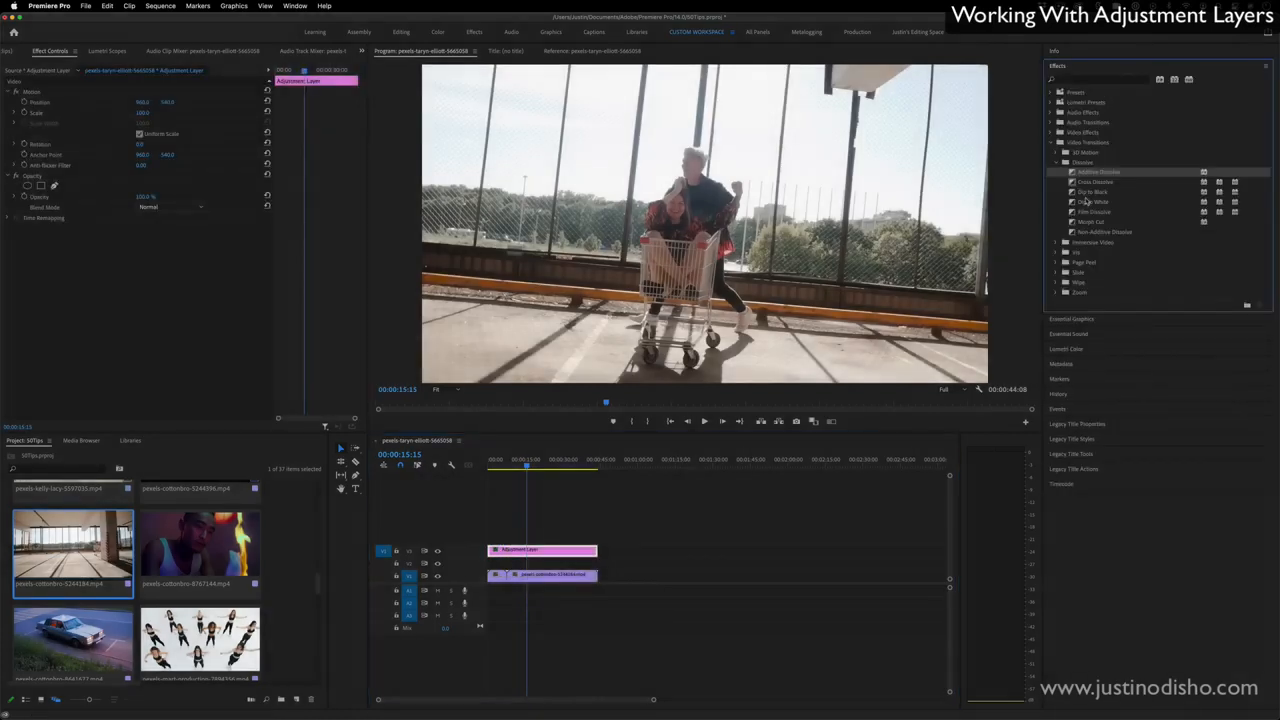
{"action": "left_click", "coordinate": [1052, 143]}
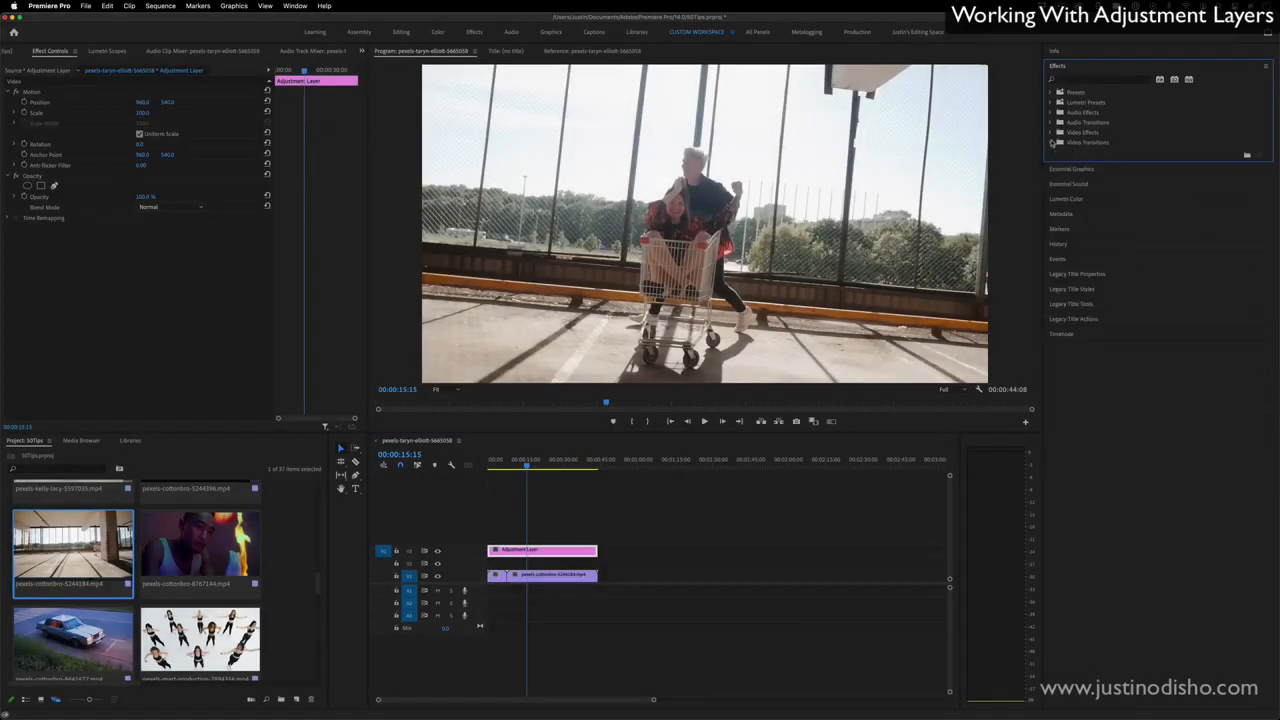
{"action": "left_click", "coordinate": [1066, 81]}
{"action": "type", "text": "blur"}
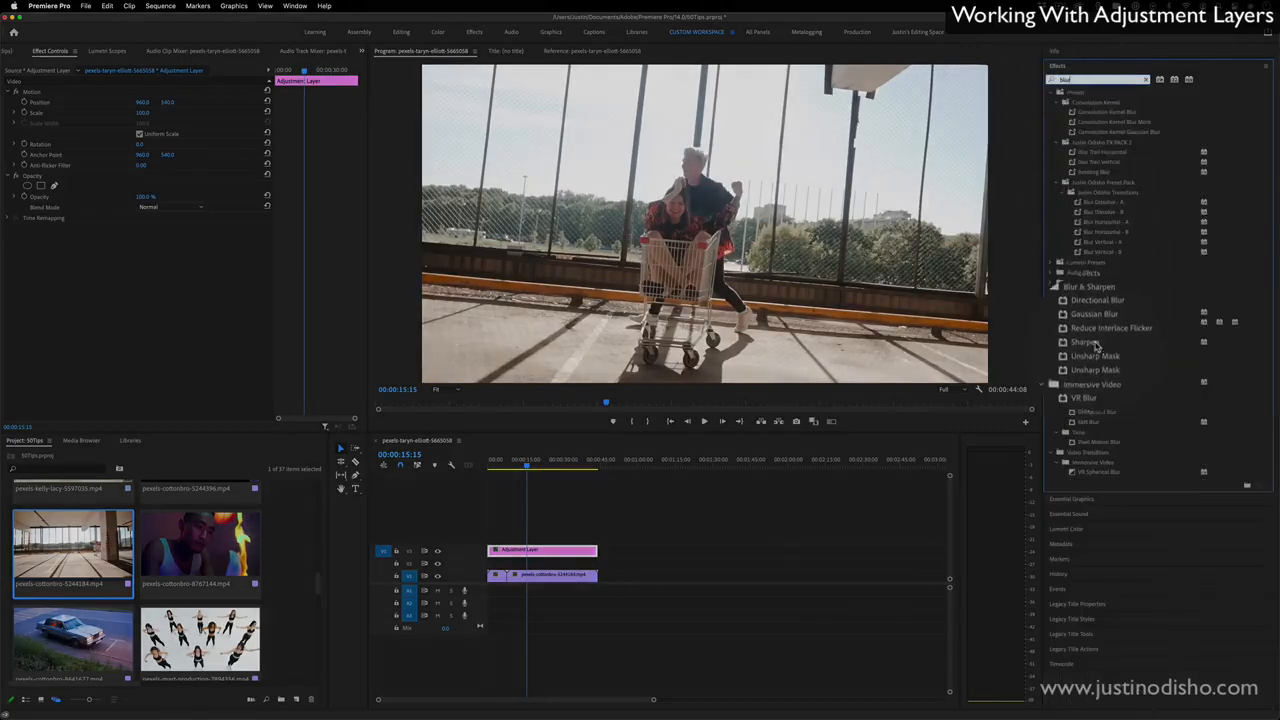
{"action": "left_click", "coordinate": [1098, 314]}
{"action": "left_click_drag", "start_coordinate": [1098, 314], "coordinate": [540, 552]}
- Set the Directional Blur's blur length to about 54 and scrub across both clips to preview it
{"action": "left_click_drag", "start_coordinate": [140, 250], "coordinate": [775, 236]}
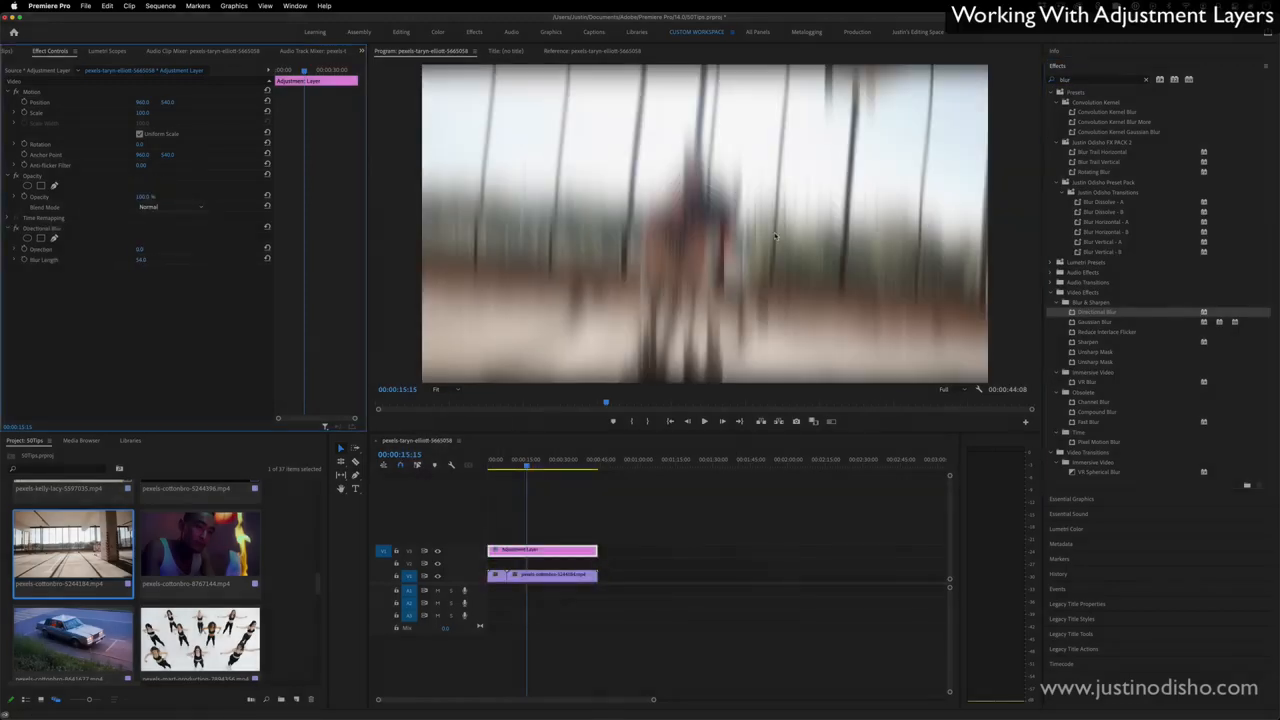
{"action": "left_click", "coordinate": [501, 462]}
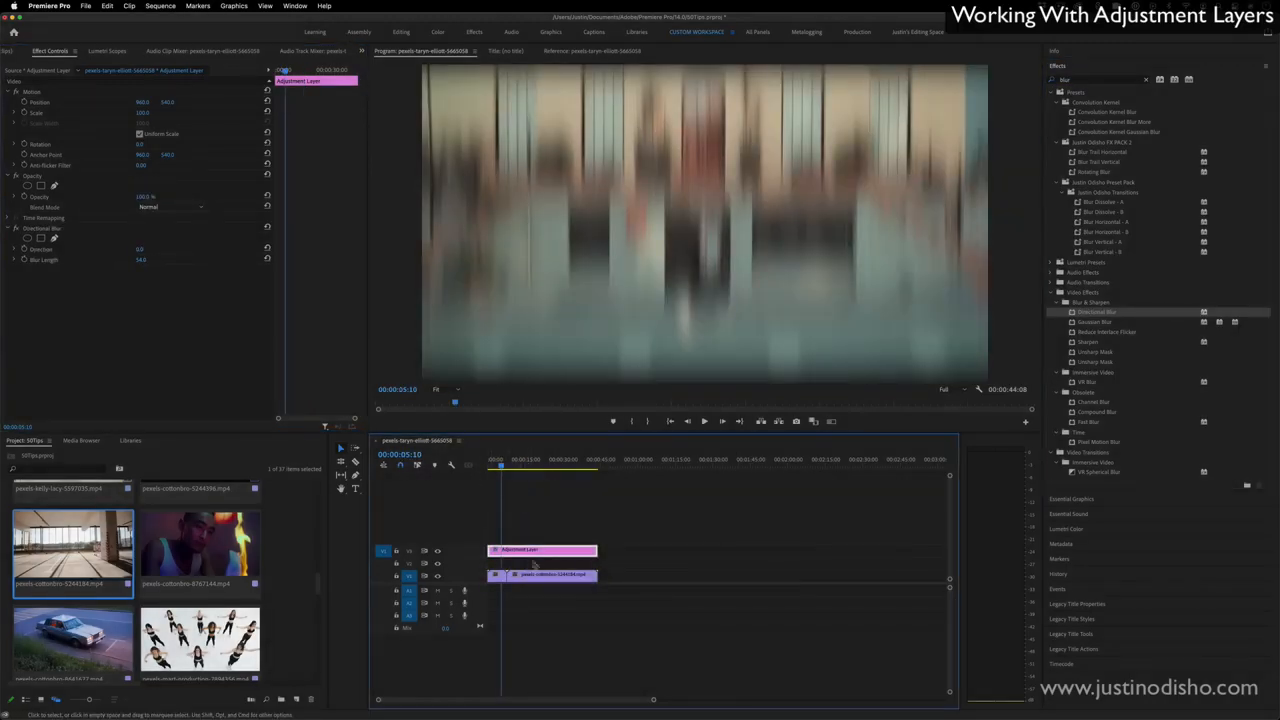
{"action": "left_click_drag", "start_coordinate": [504, 468], "coordinate": [536, 466]}
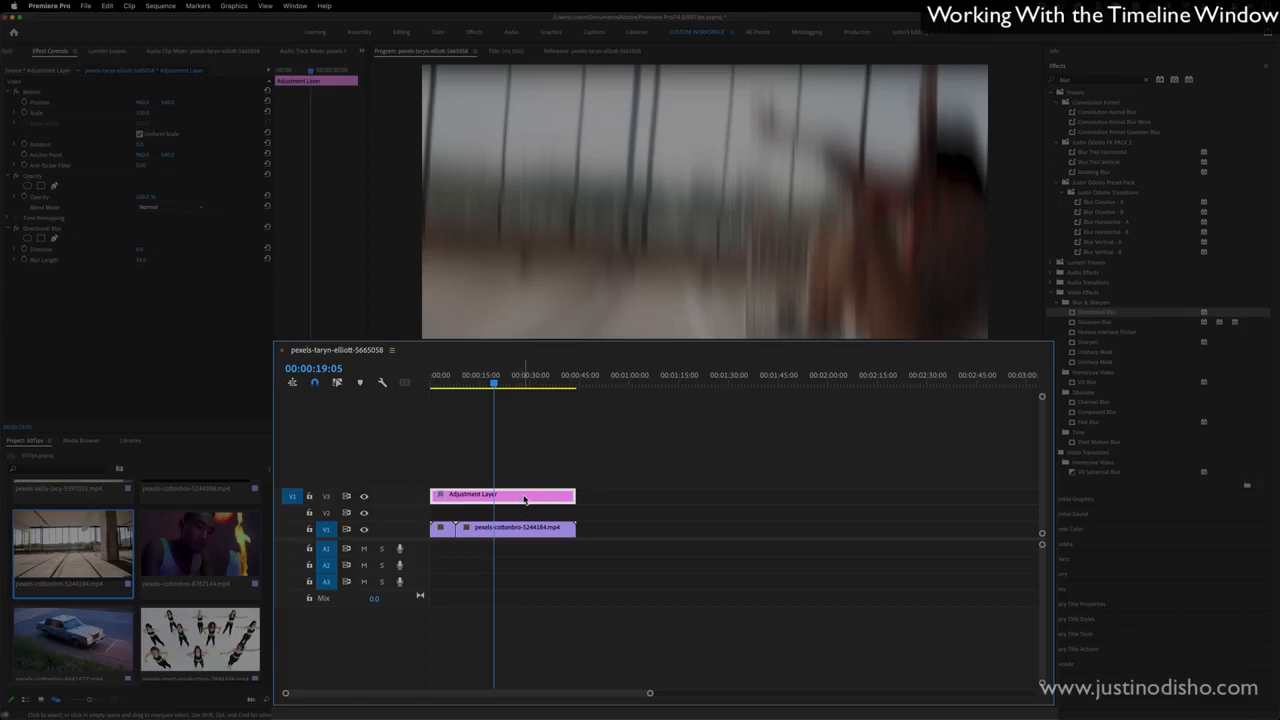
- Move the adjustment layer up to track V5 and add three video tracks after Video 5 and one audio track after Audio 3
{"action": "left_click_drag", "start_coordinate": [518, 495], "coordinate": [535, 461]}
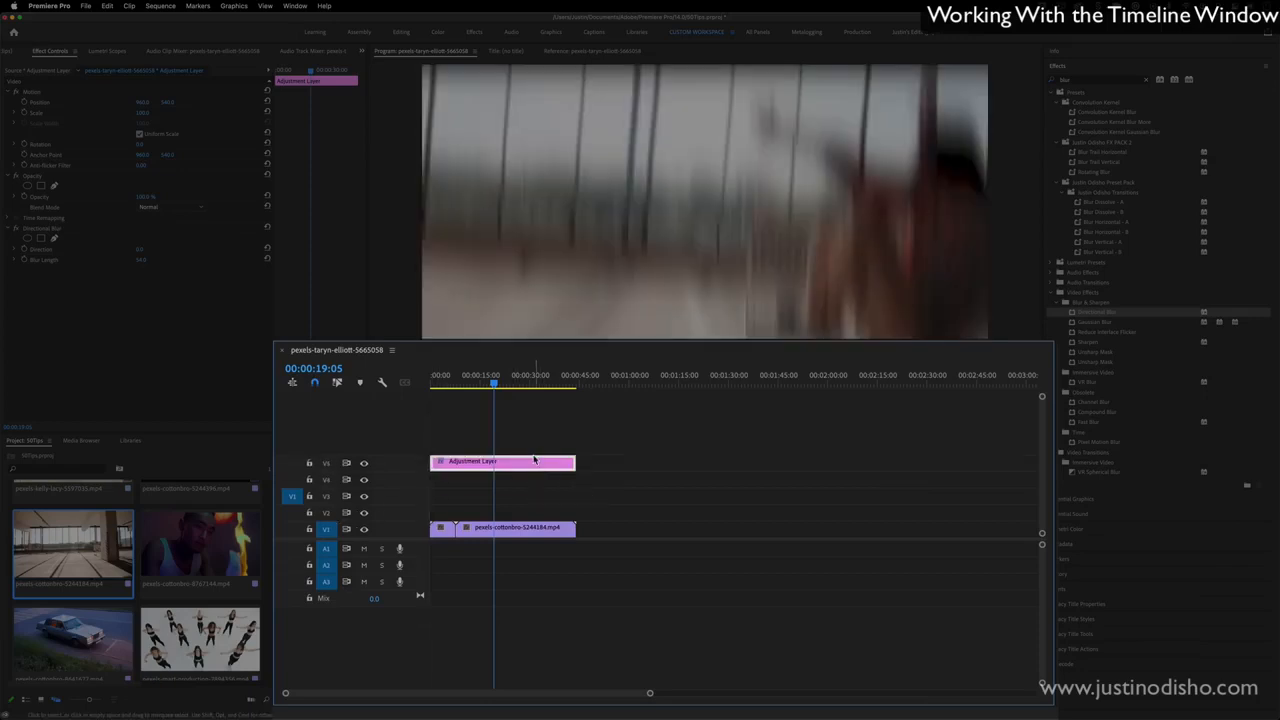
{"action": "right_click", "coordinate": [392, 441]}
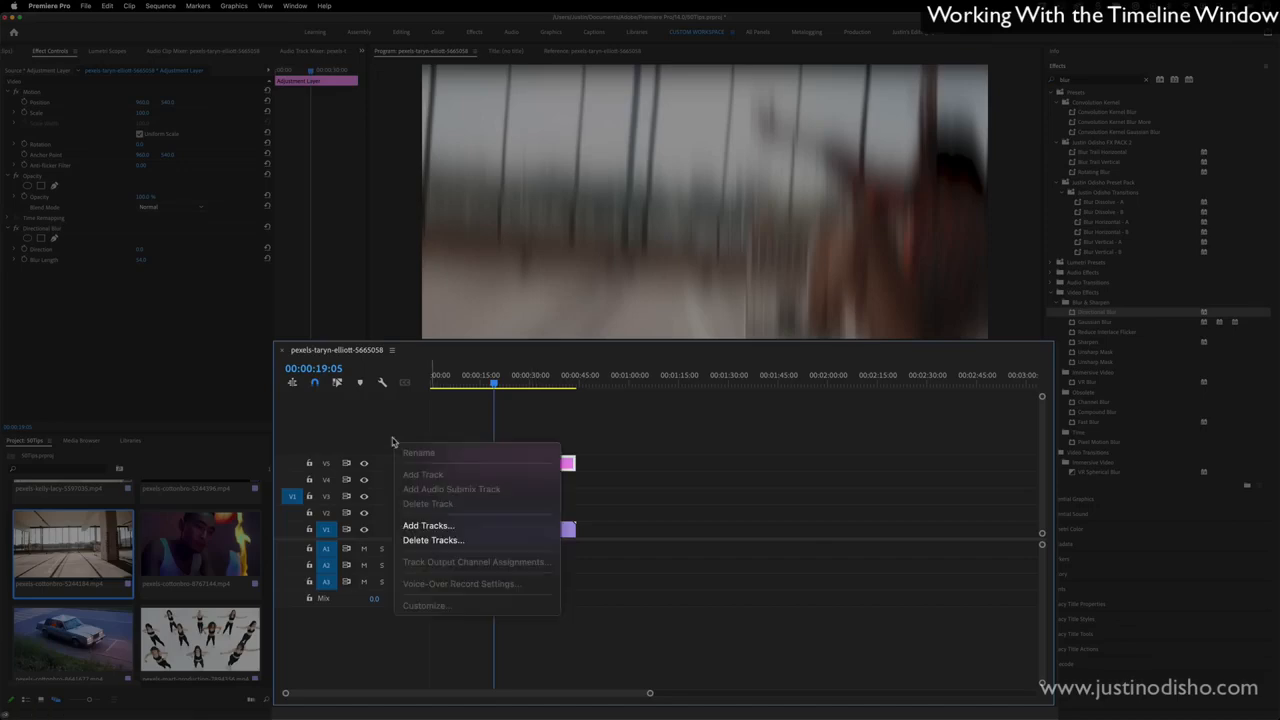
{"action": "left_click", "coordinate": [465, 525]}
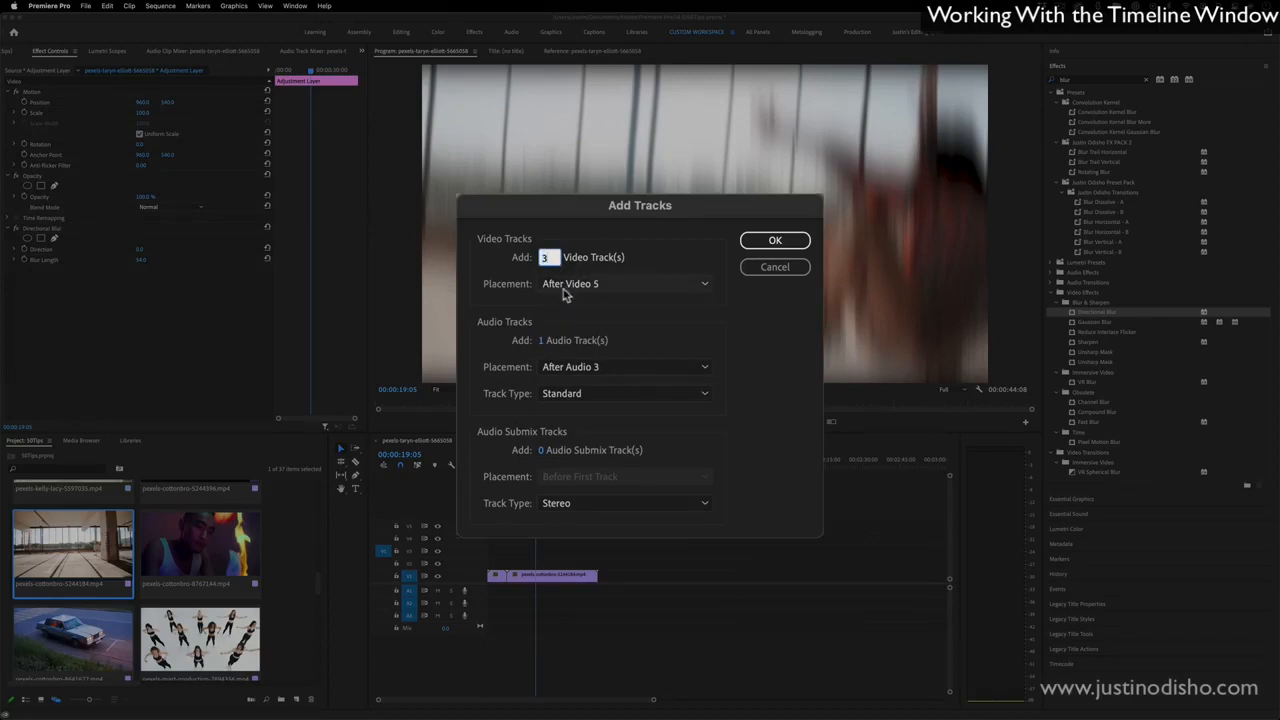
{"action": "left_click", "coordinate": [580, 284]}
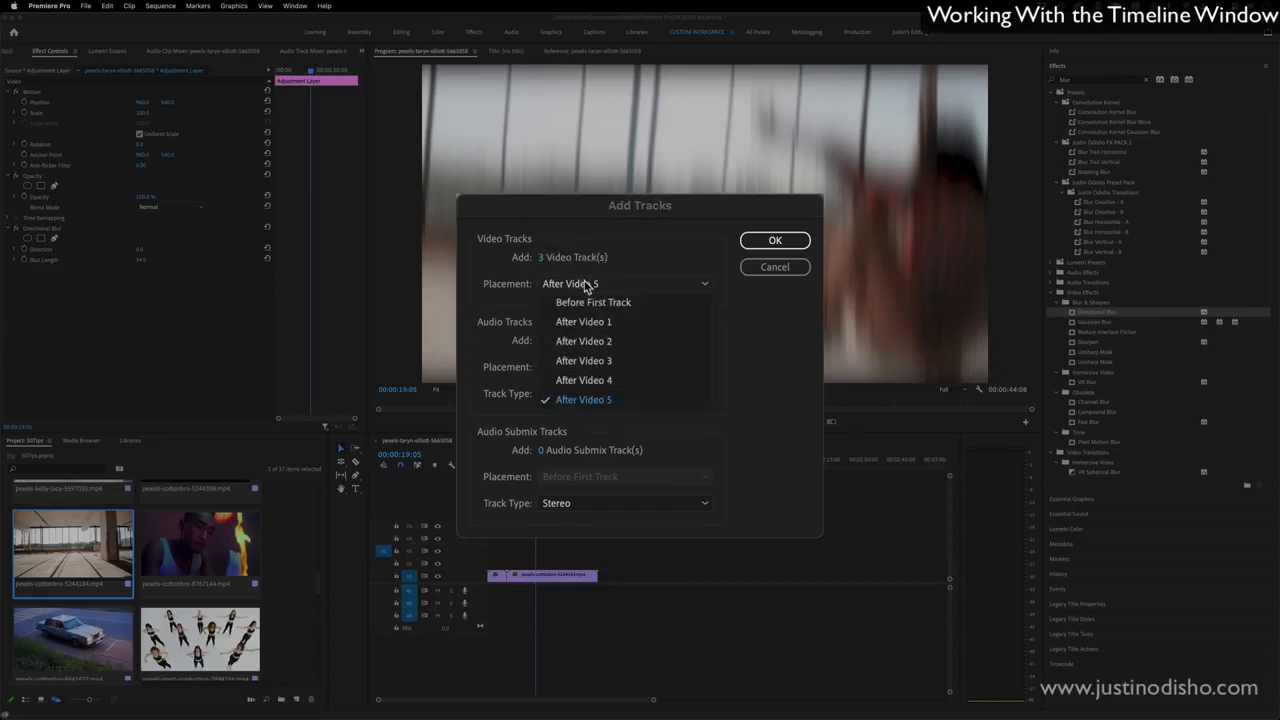
{"action": "left_click", "coordinate": [586, 284]}
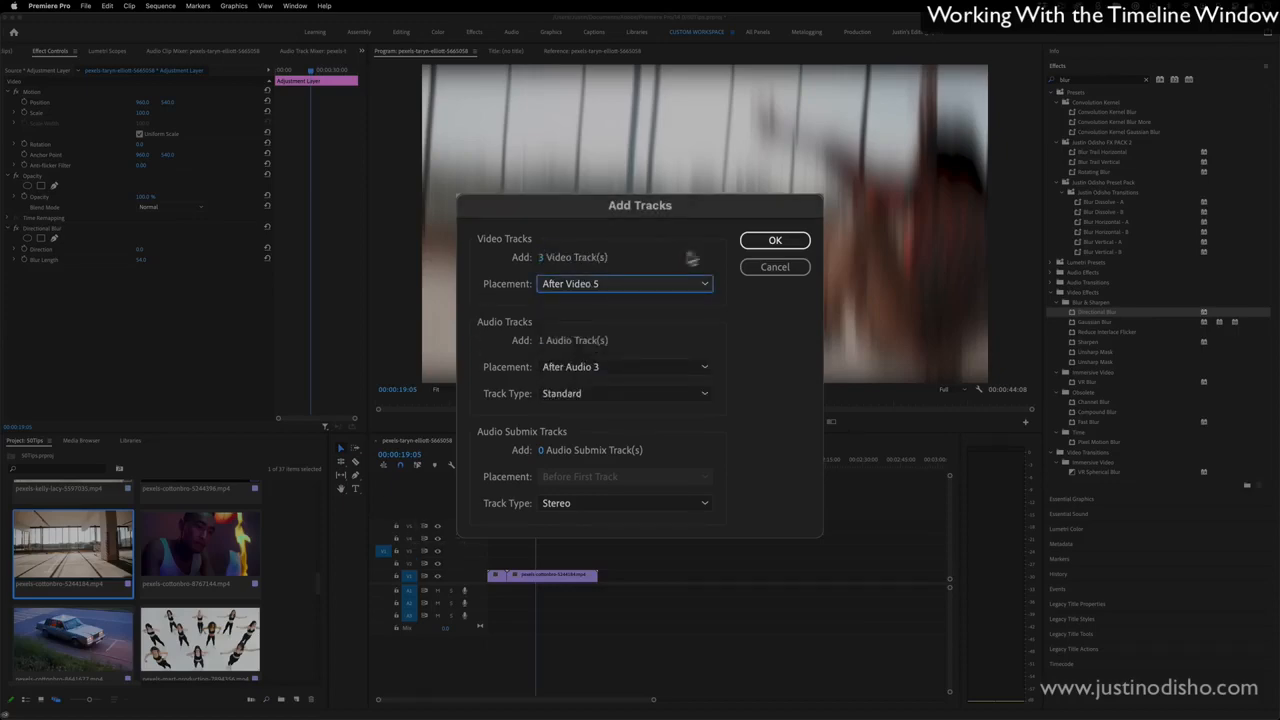
{"action": "left_click", "coordinate": [773, 241]}
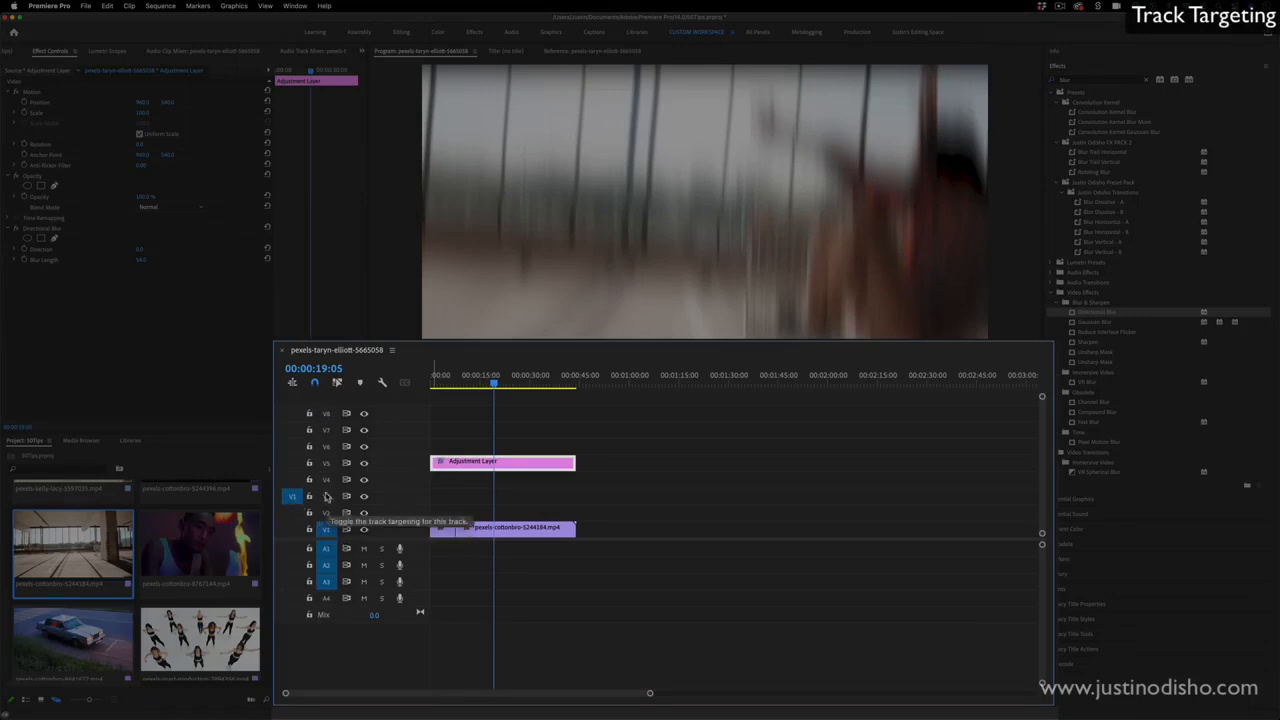
- Copy the street clip on V1, try pasting it at the playhead with V1 targeted, and undo the paste
{"action": "left_click", "coordinate": [327, 534]}
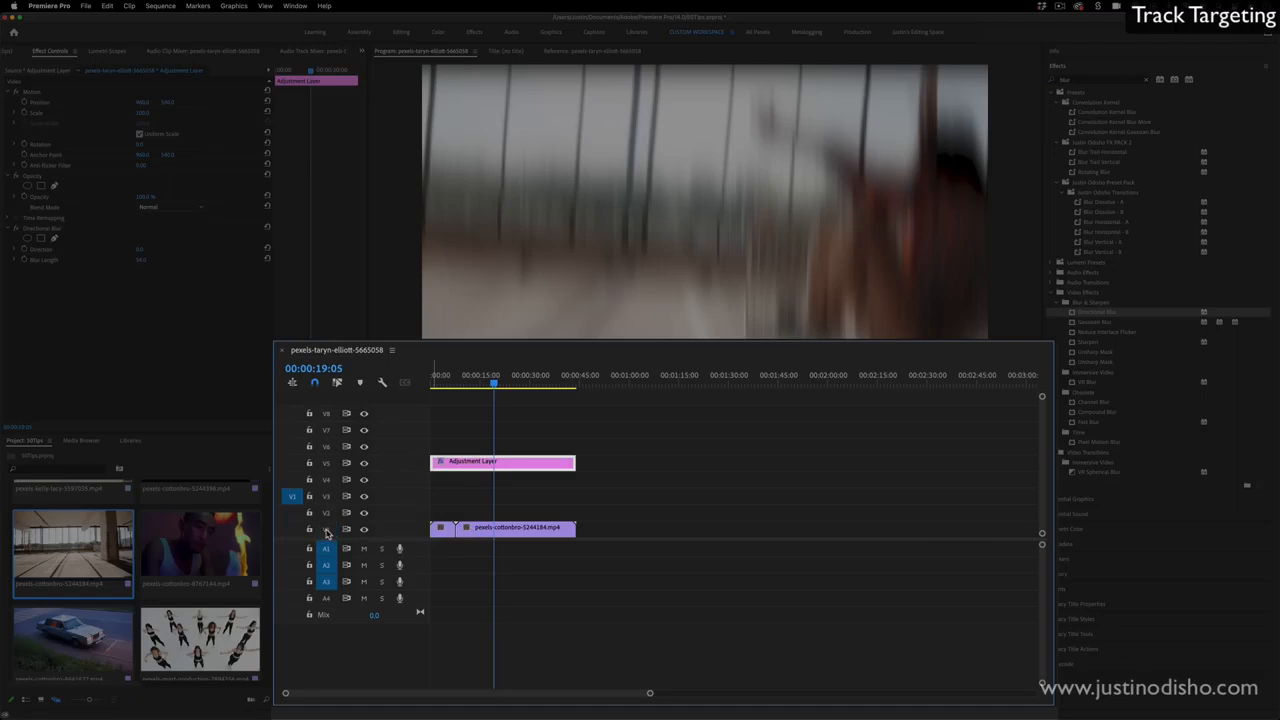
{"action": "left_click", "coordinate": [326, 533]}
{"action": "left_click", "coordinate": [581, 495]}
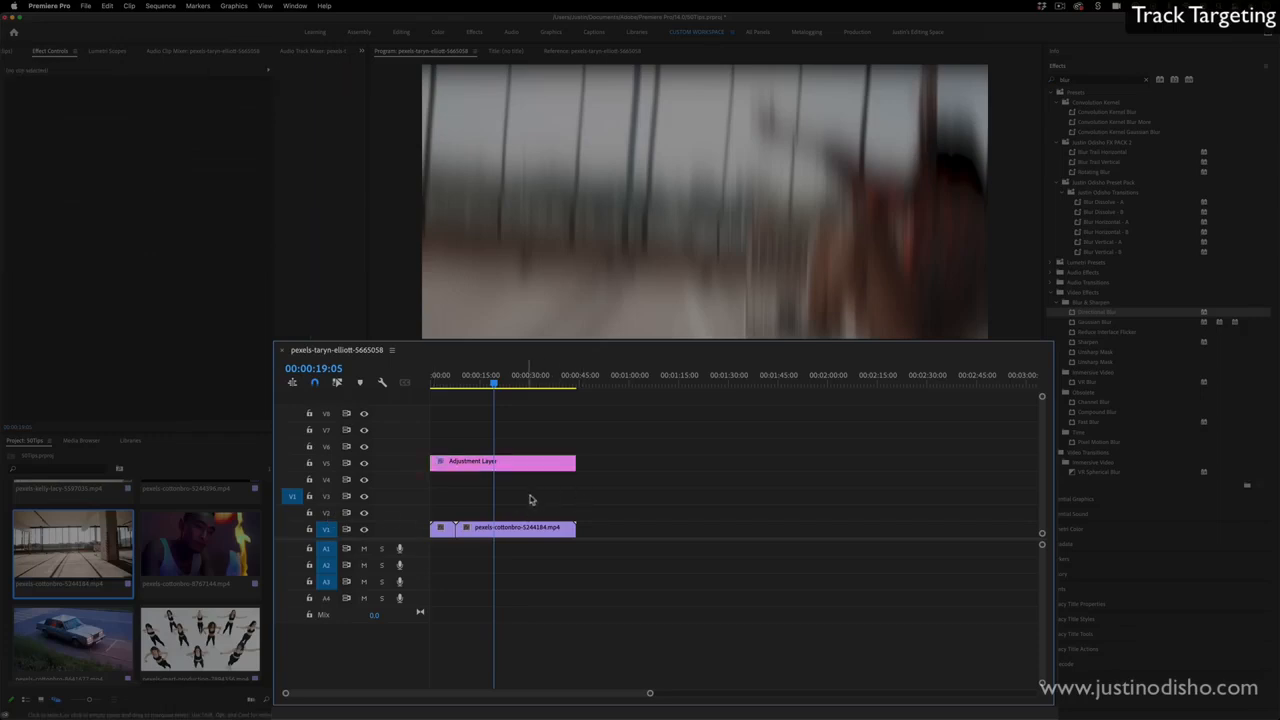
{"action": "left_click", "coordinate": [442, 527]}
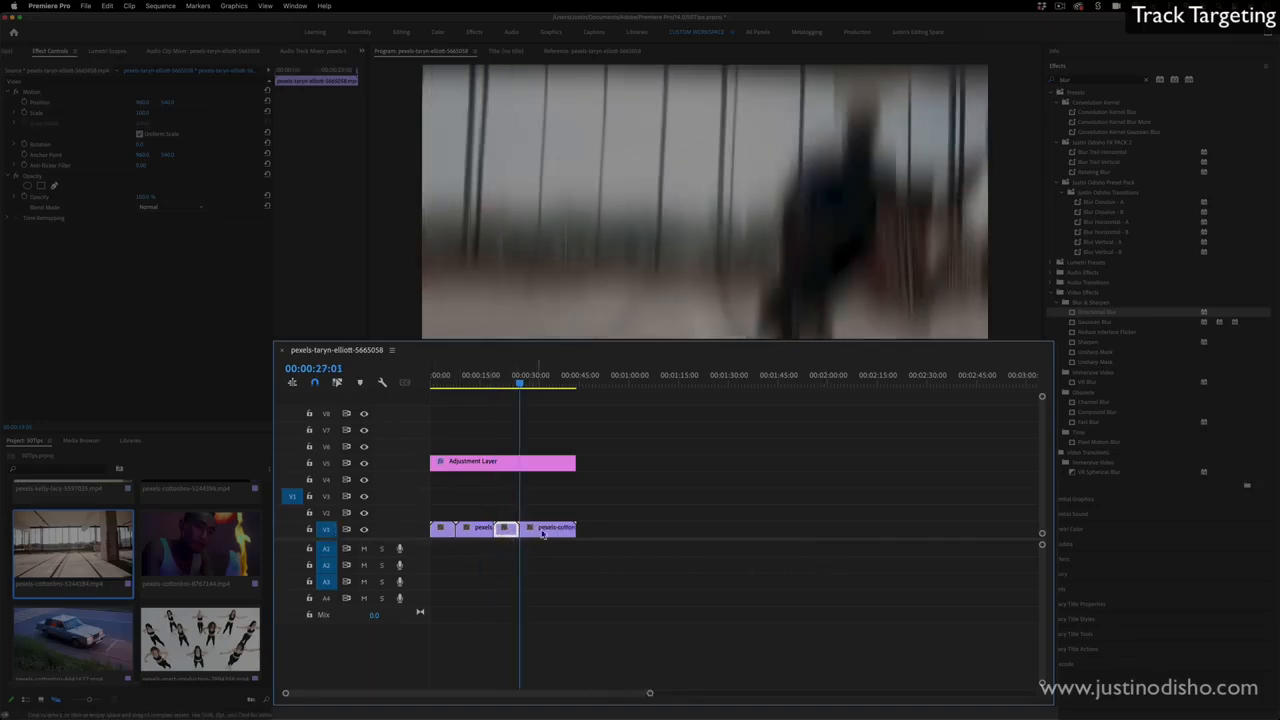
{"action": "key", "text": "super"}
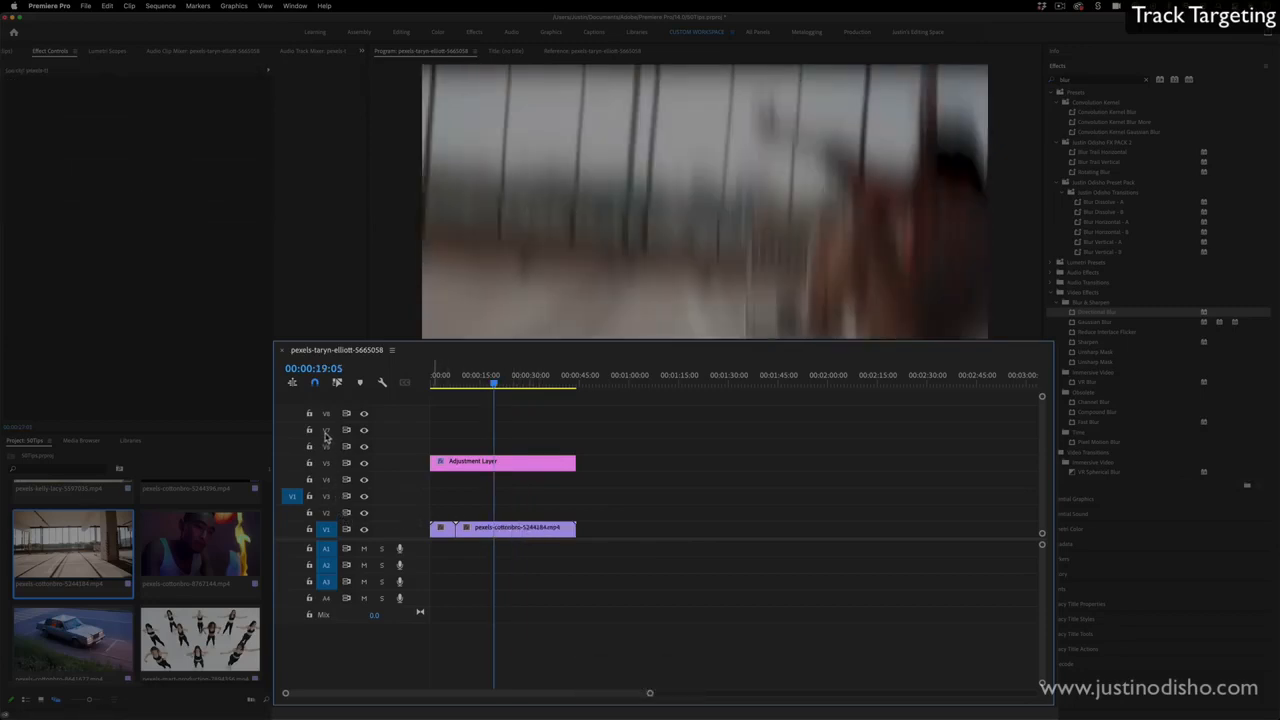
- Target track V6 instead of V1 and paste the copied street clip at the playhead, above the adjustment layer
{"action": "left_click", "coordinate": [327, 446], "text": "shift"}
{"action": "key", "text": "super"}
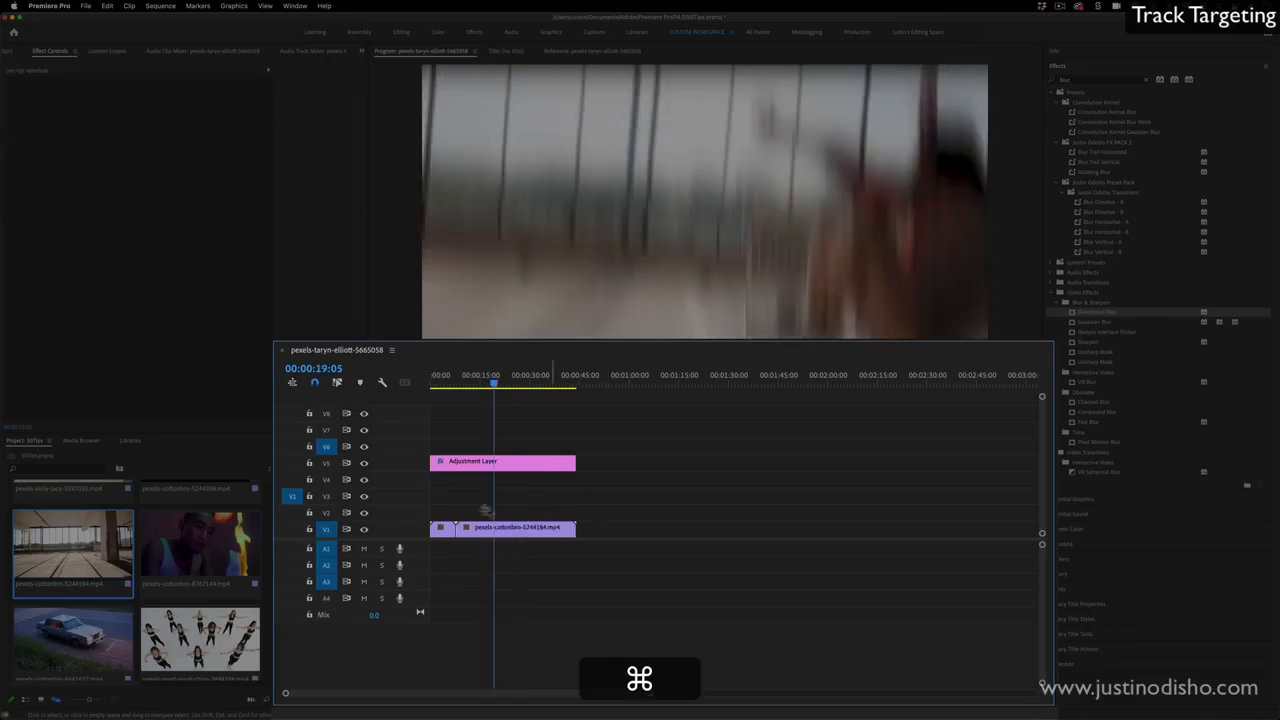
{"action": "left_click", "coordinate": [325, 529], "text": "super"}
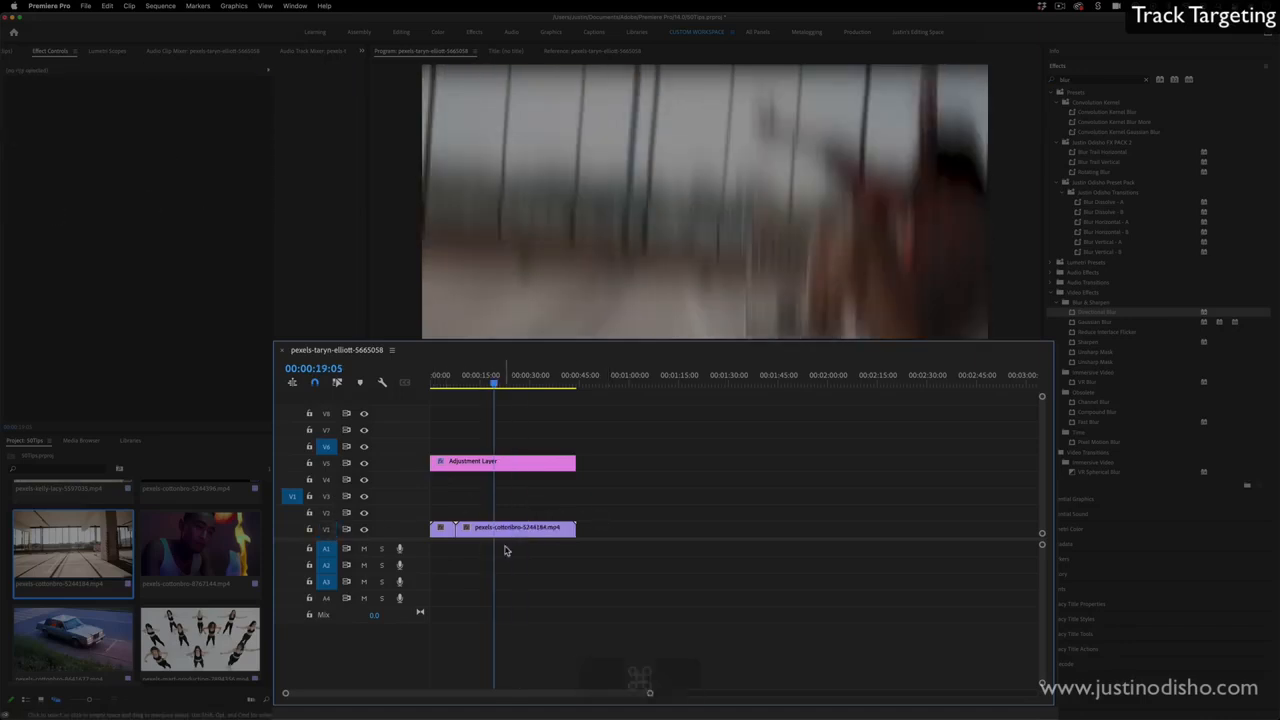
{"action": "key", "text": "super+v"}
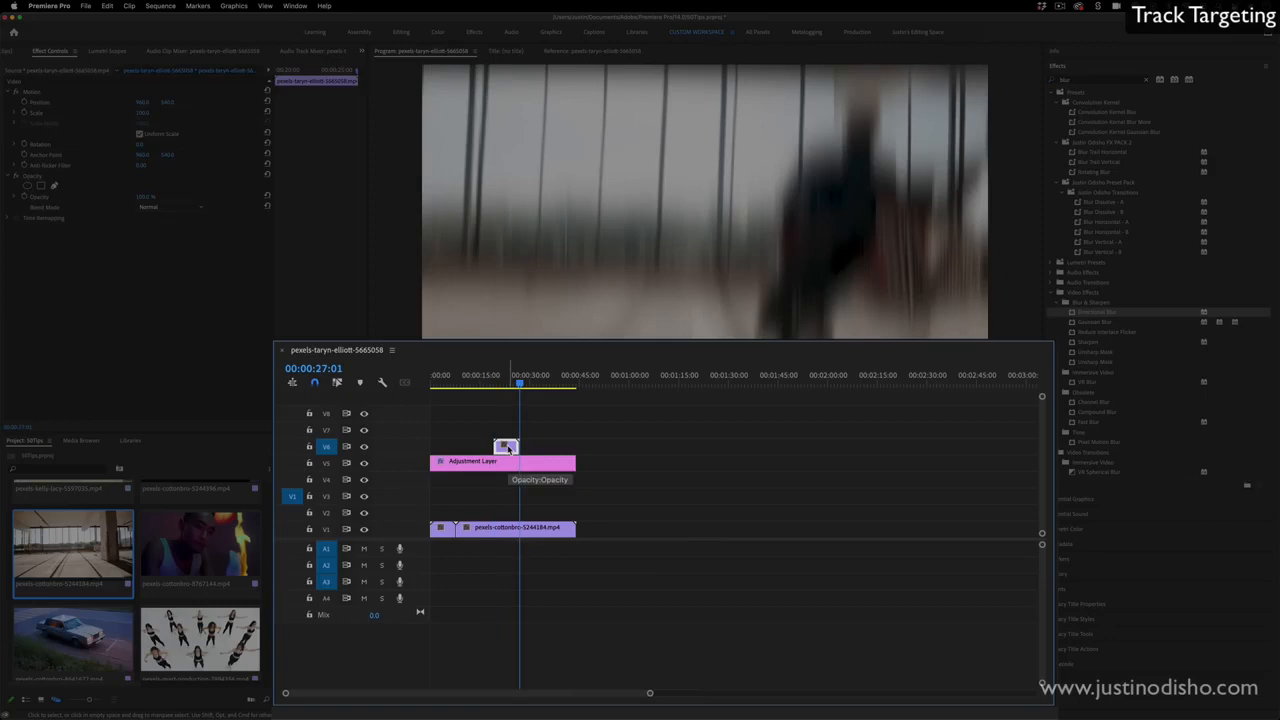
- Target V1 again alongside V6 and jump the playhead between the cut points on both targeted tracks
{"action": "left_click", "coordinate": [478, 529]}
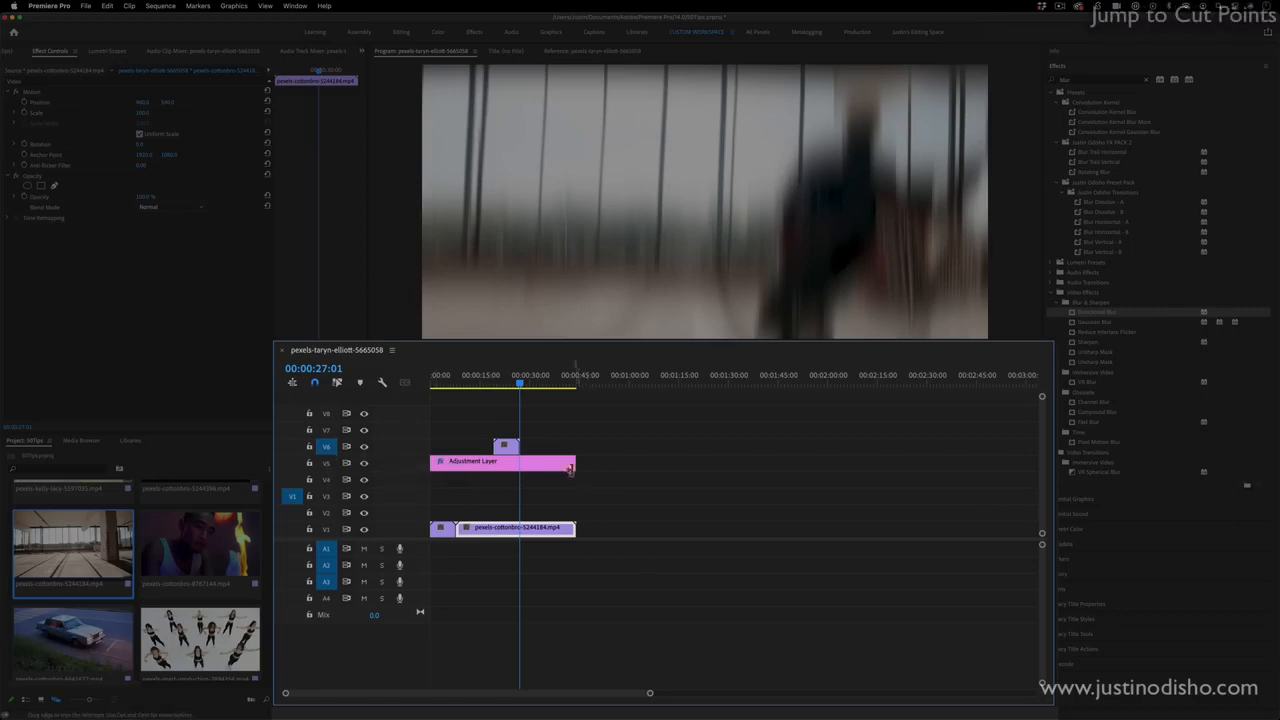
{"action": "left_click", "coordinate": [326, 529]}
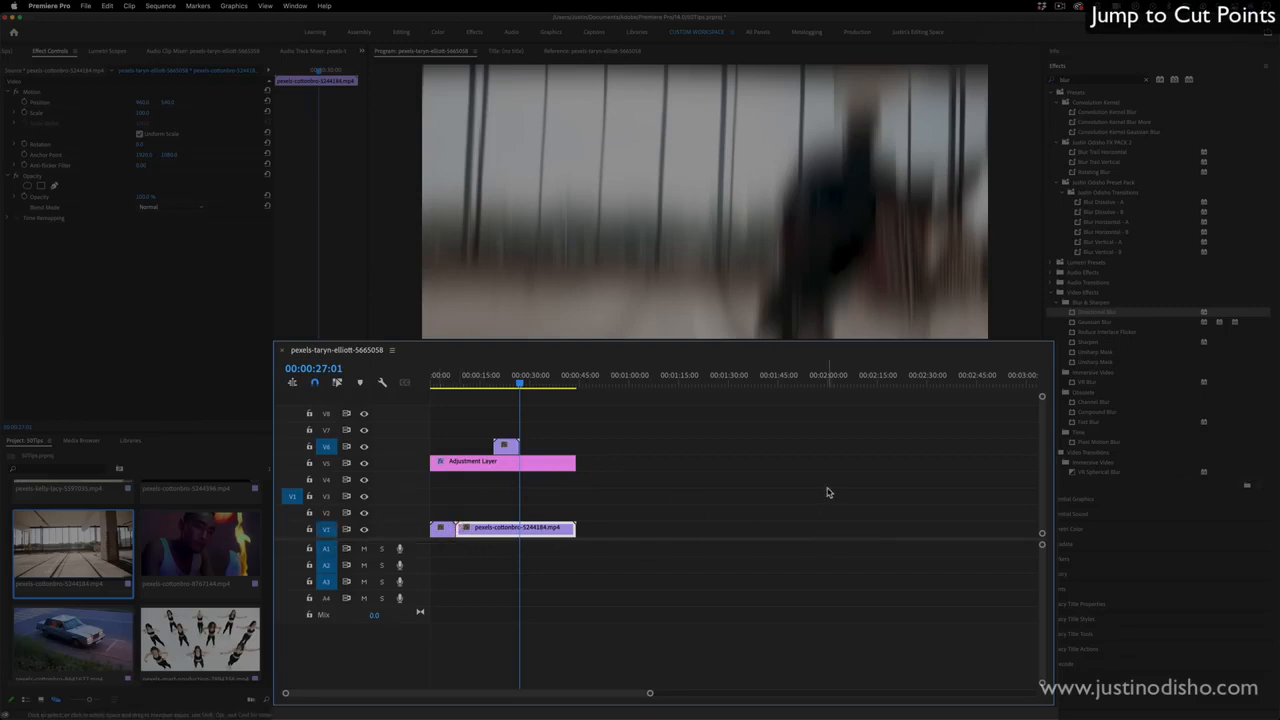
{"action": "key", "text": "Up"}
{"action": "key", "text": "Up"}
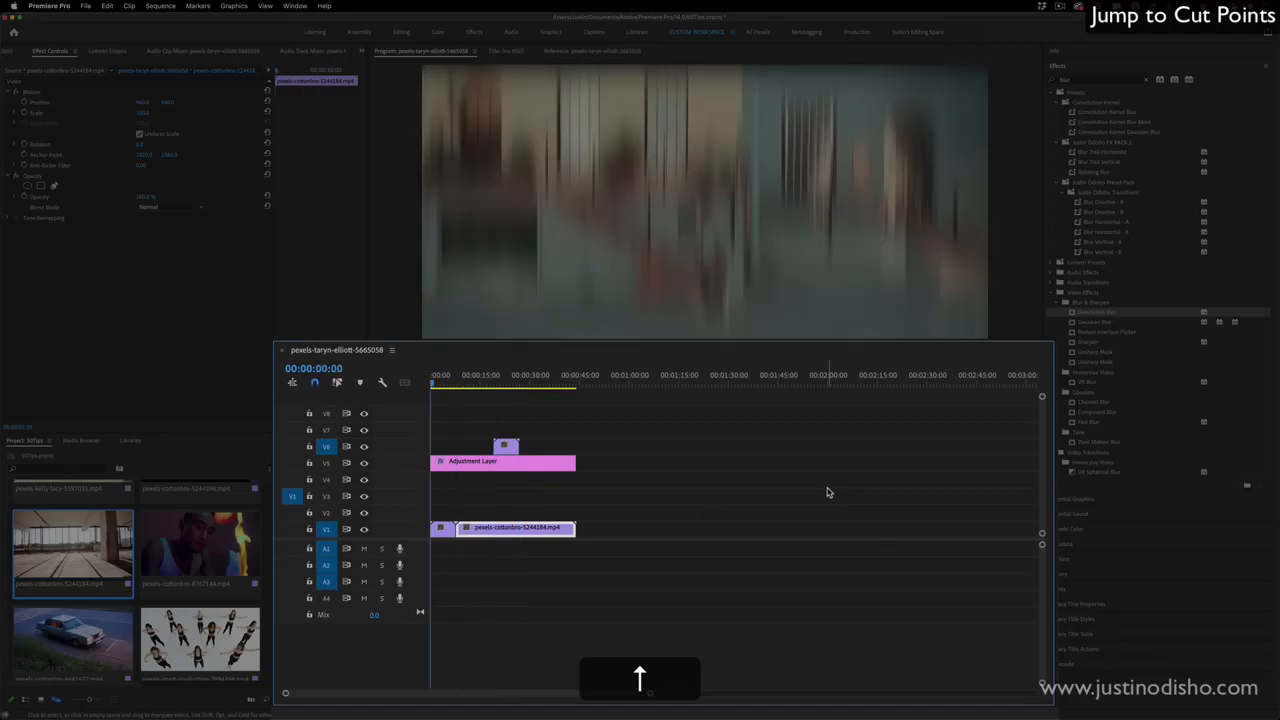
{"action": "key", "text": "Down"}
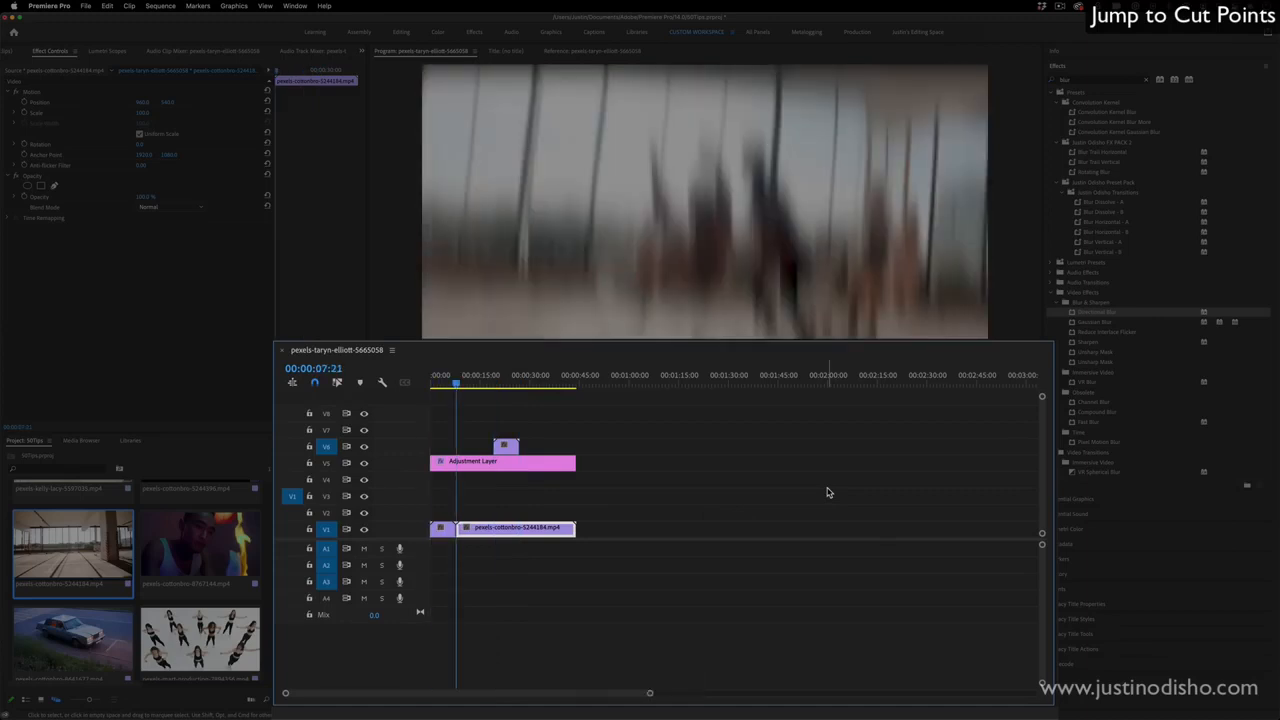
{"action": "key", "text": "Down"}
{"action": "key", "text": "Up"}
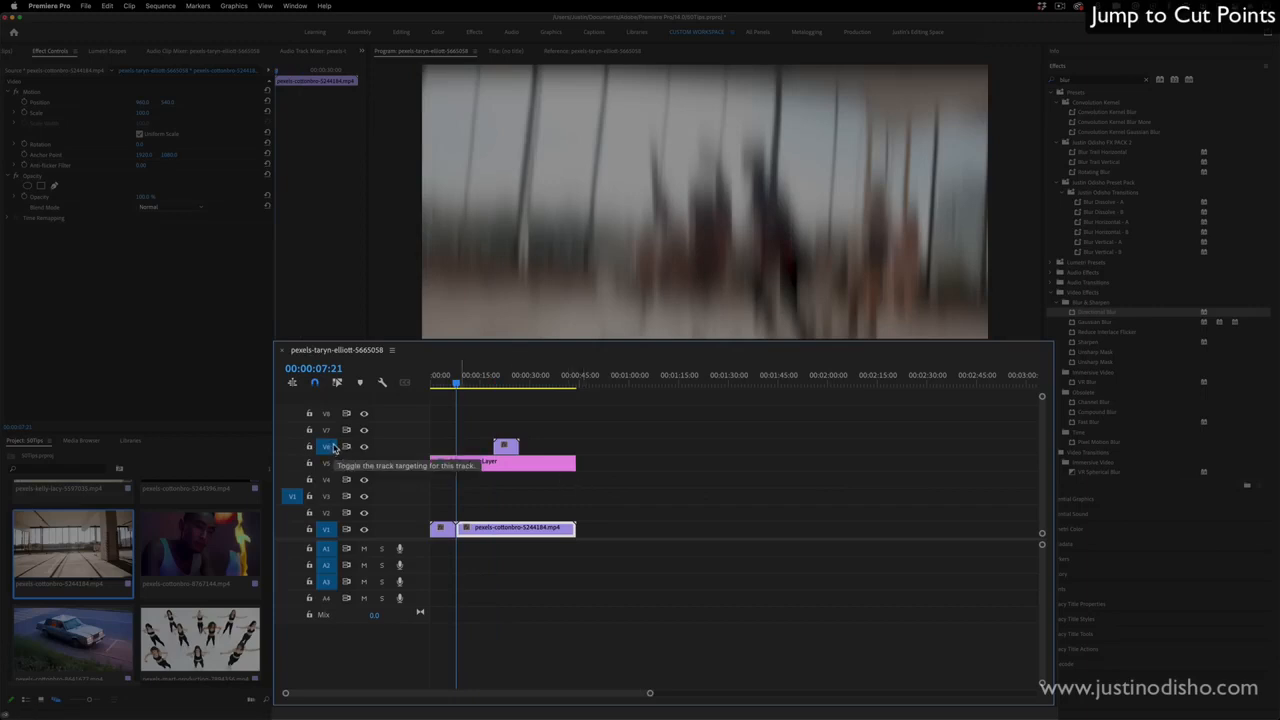
{"action": "key", "text": "Down"}
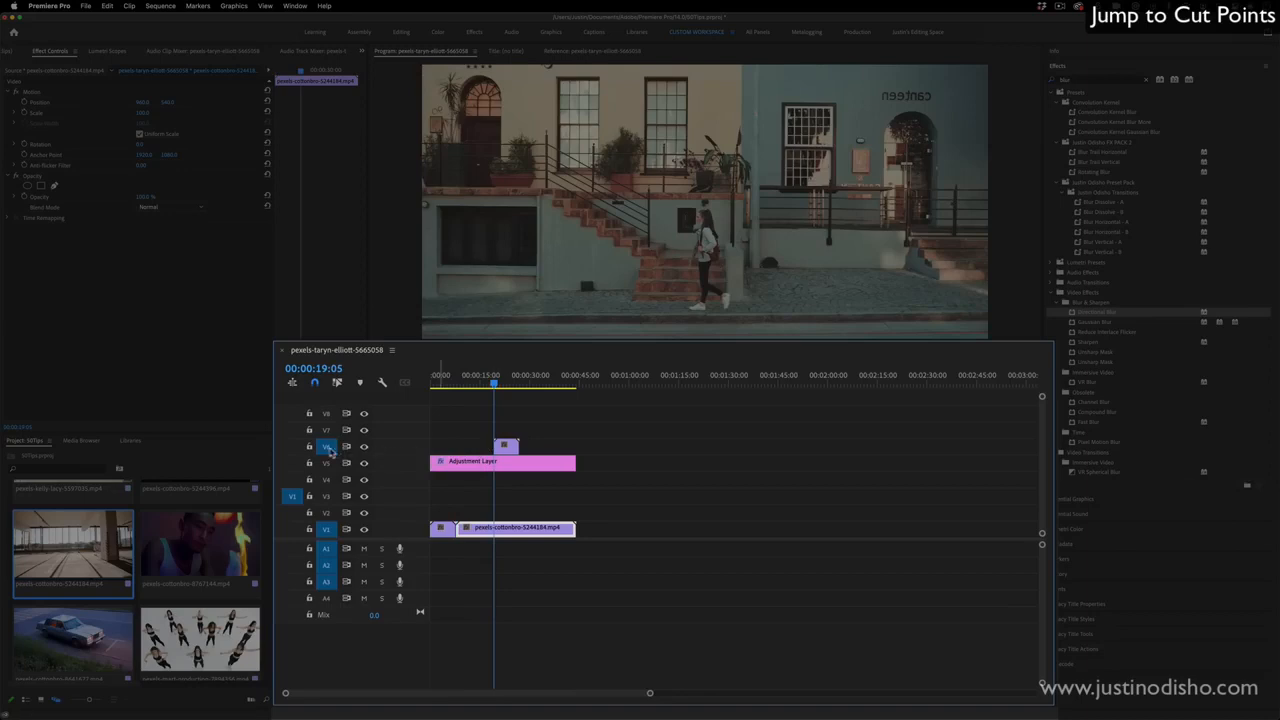
- Turn off targeting for V6 and jump the playhead back and forth between the cut points on V1 only
{"action": "left_click", "coordinate": [325, 447]}
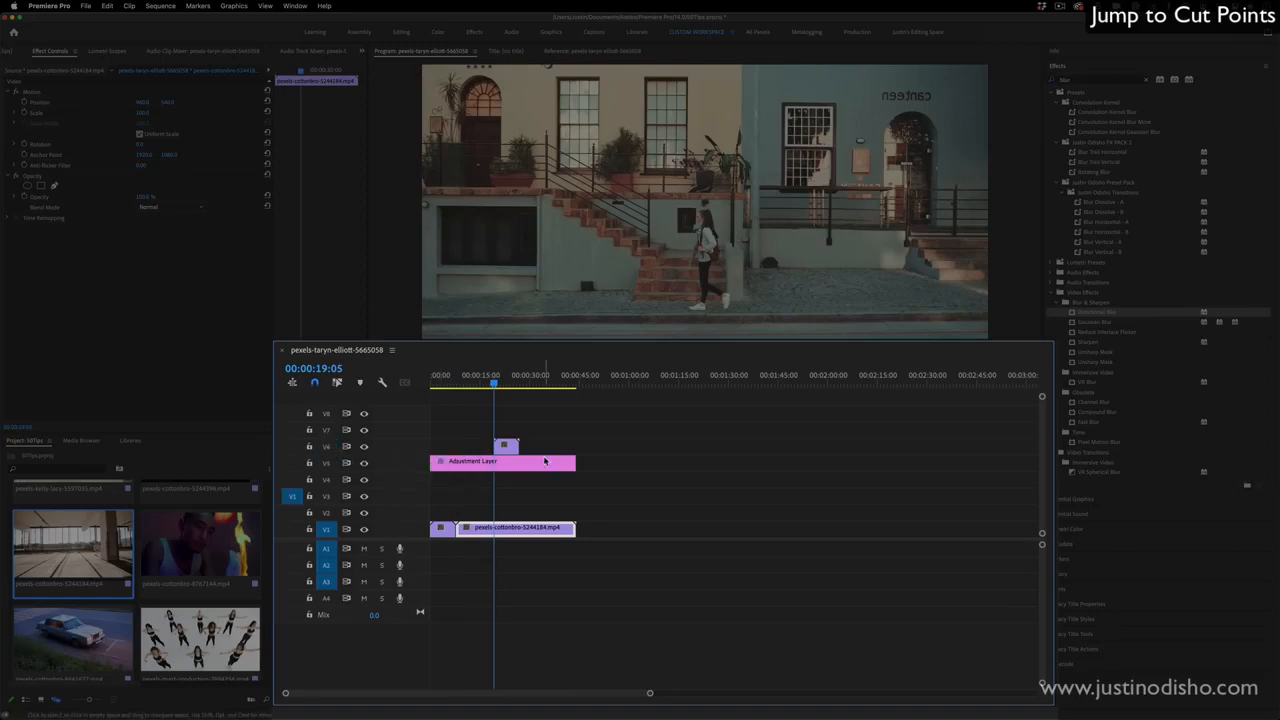
{"action": "key", "text": "Up"}
{"action": "key", "text": "Down"}
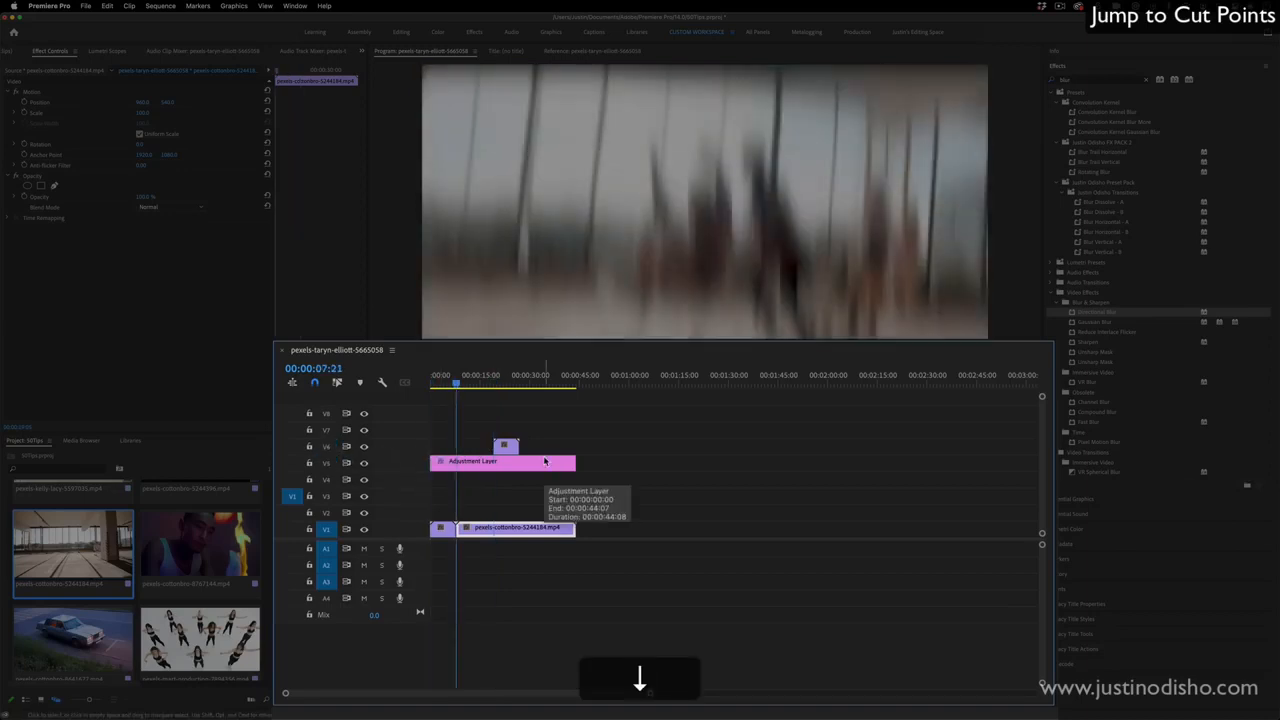
{"action": "key", "text": "Up"}
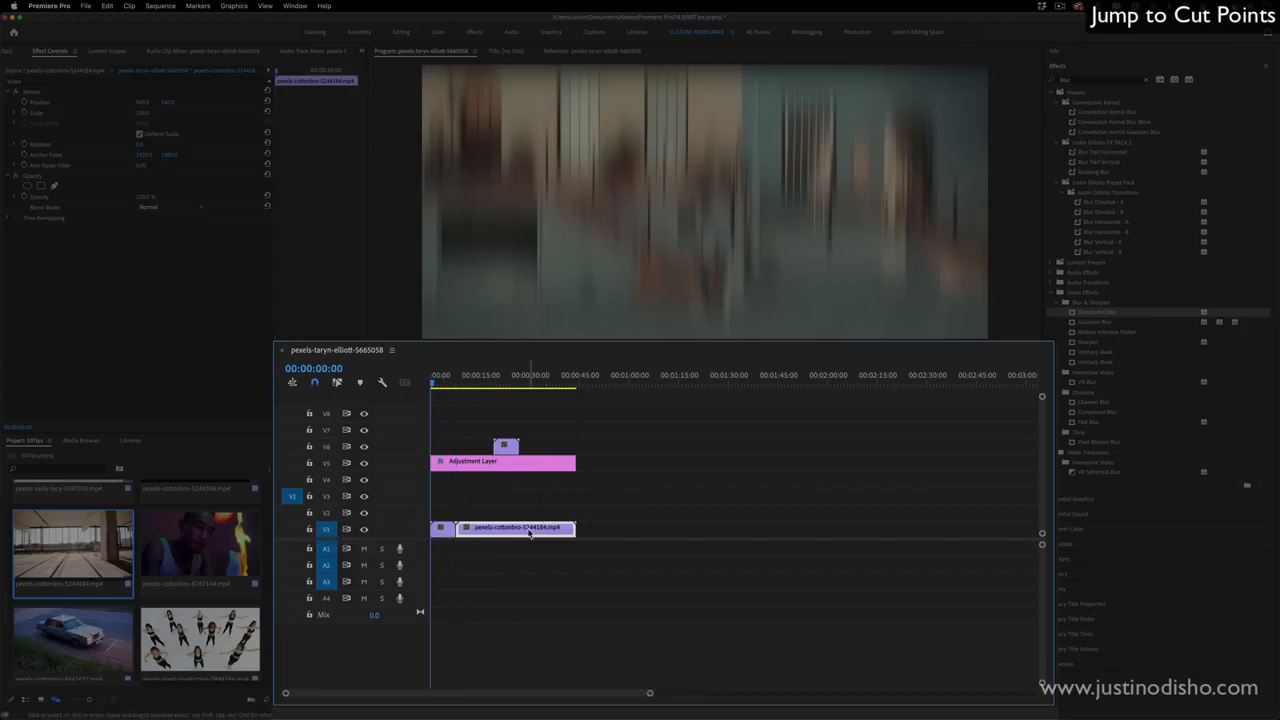
{"action": "key", "text": "Down"}
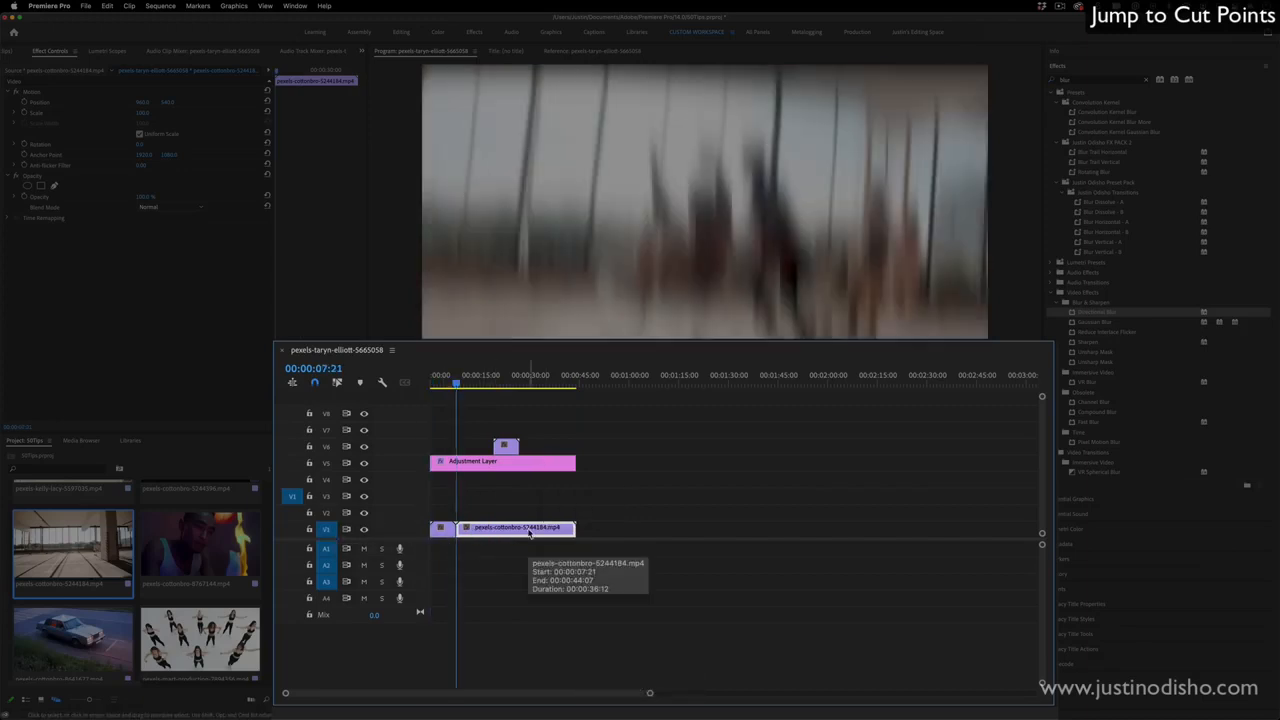
{"action": "key", "text": "Up"}
- Shorten the adjustment layer to end at about 00:00:36:08 and jump the playhead through the cut points of all tracks, targeted or not
{"action": "key", "text": "shift"}
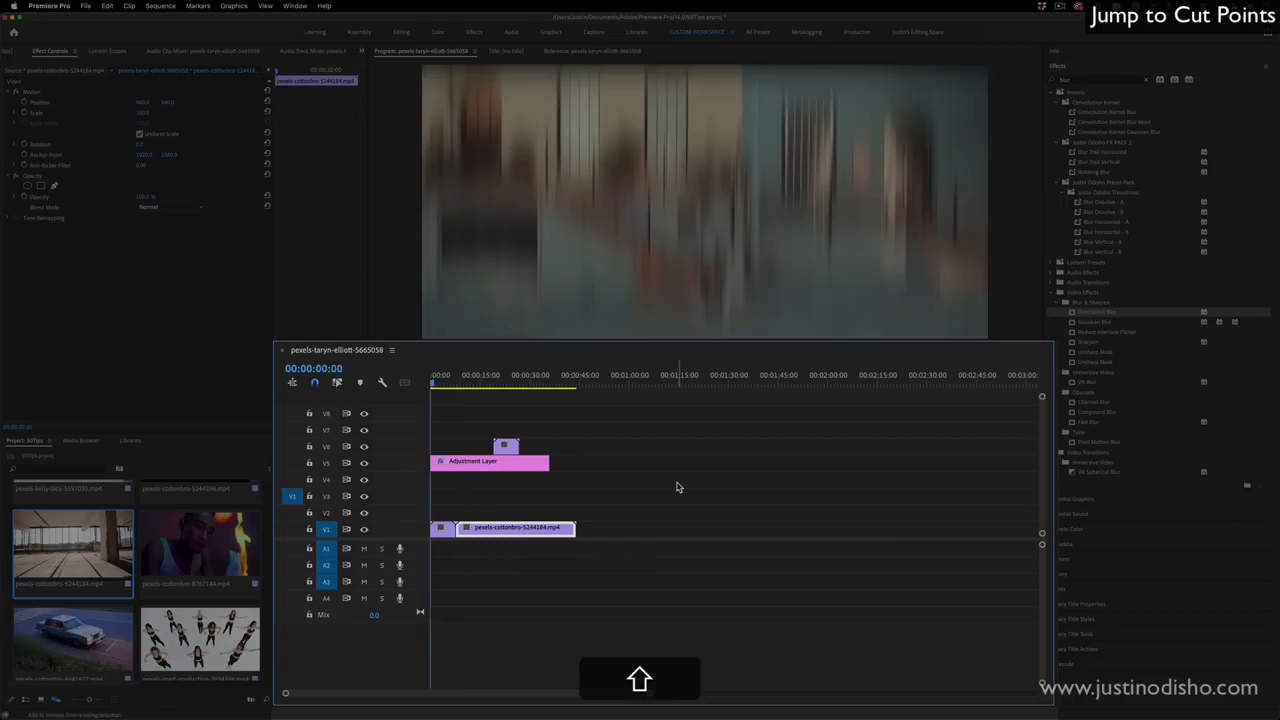
{"action": "key", "text": "shift+Down"}
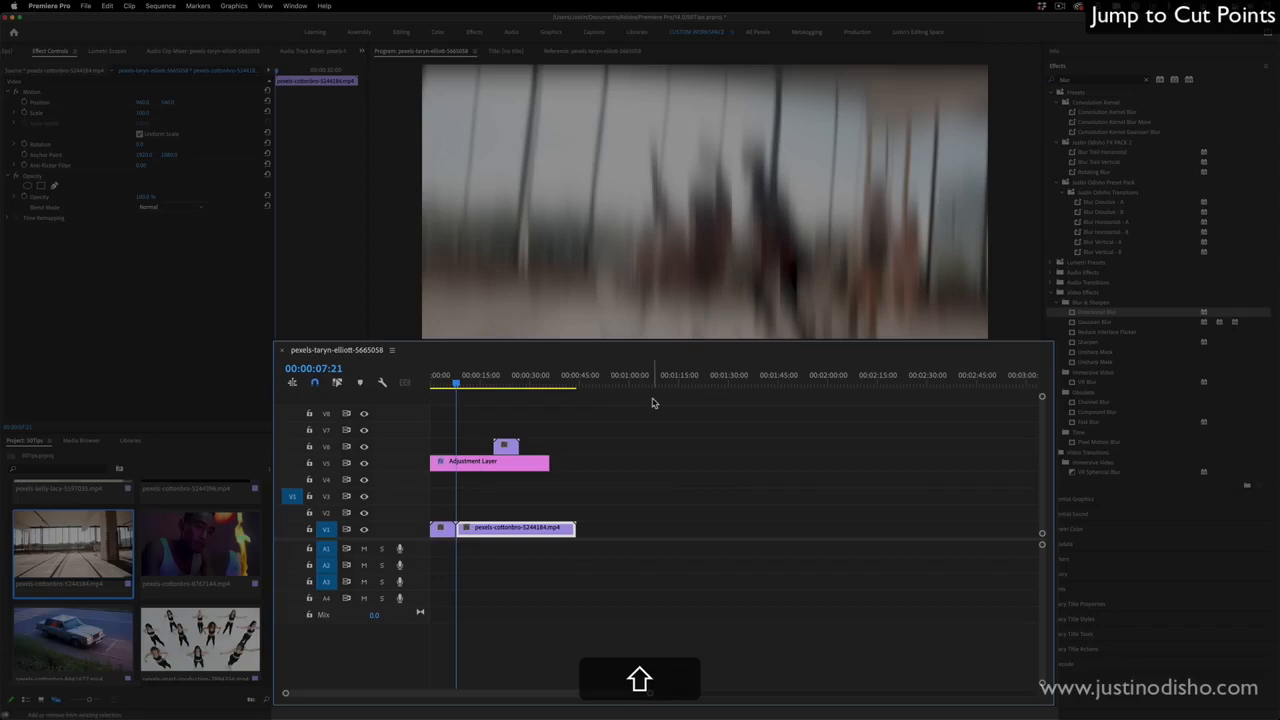
{"action": "key", "text": "shift+Down"}
{"action": "key", "text": "shift+Down"}
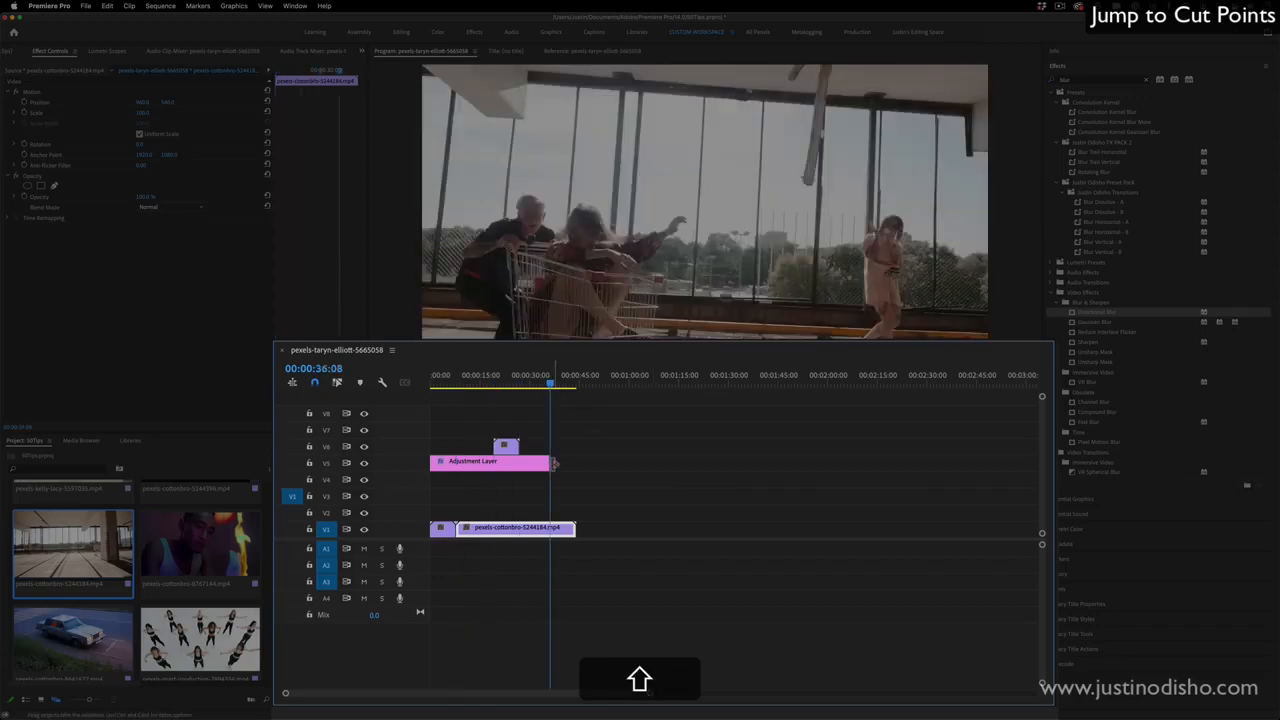
{"action": "key", "text": "shift+Up"}
{"action": "key", "text": "shift+Up"}
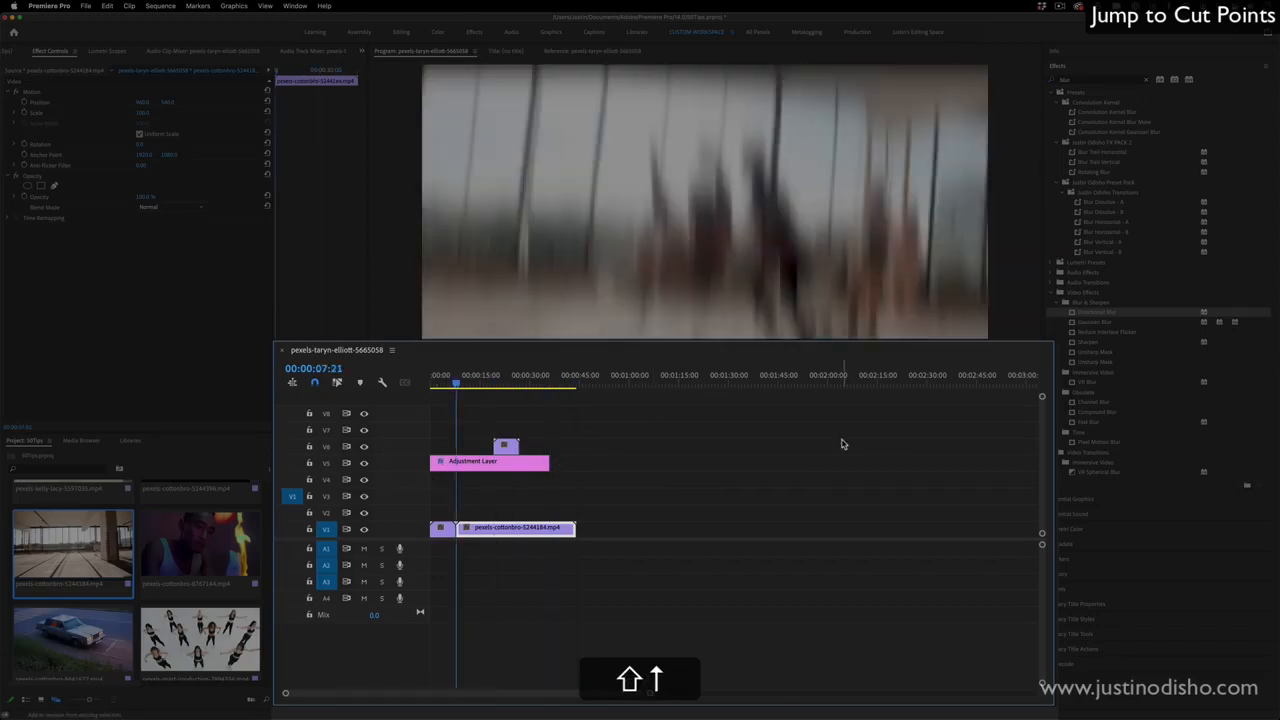
{"action": "key", "text": "shift+Down"}
{"action": "key", "text": "shift+Up"}
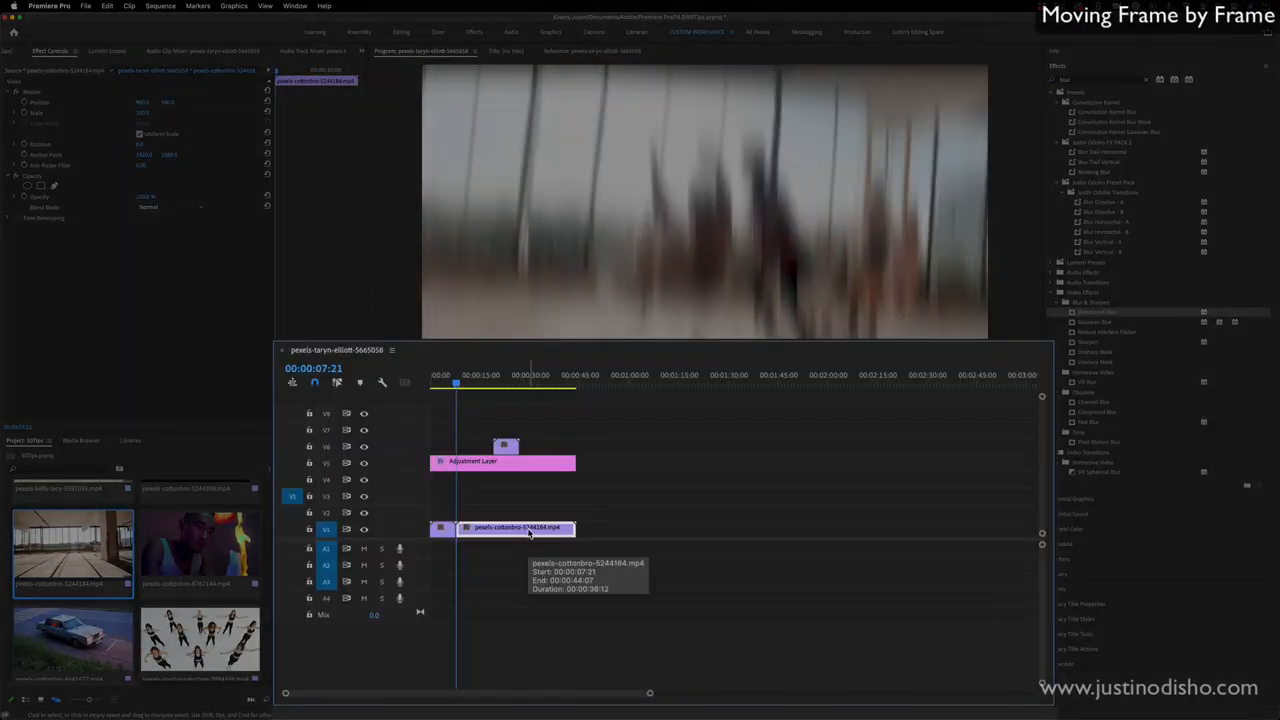
- Step the playhead frame by frame backward and forward from the cut between the two V1 clips
{"action": "key", "text": "Left"}
{"action": "key", "text": "Right"}
{"action": "key", "text": "Right"}
{"action": "key", "text": "Right"}
{"action": "key", "text": "Right"}
{"action": "key", "text": "Right"}
{"action": "key", "text": "Right"}
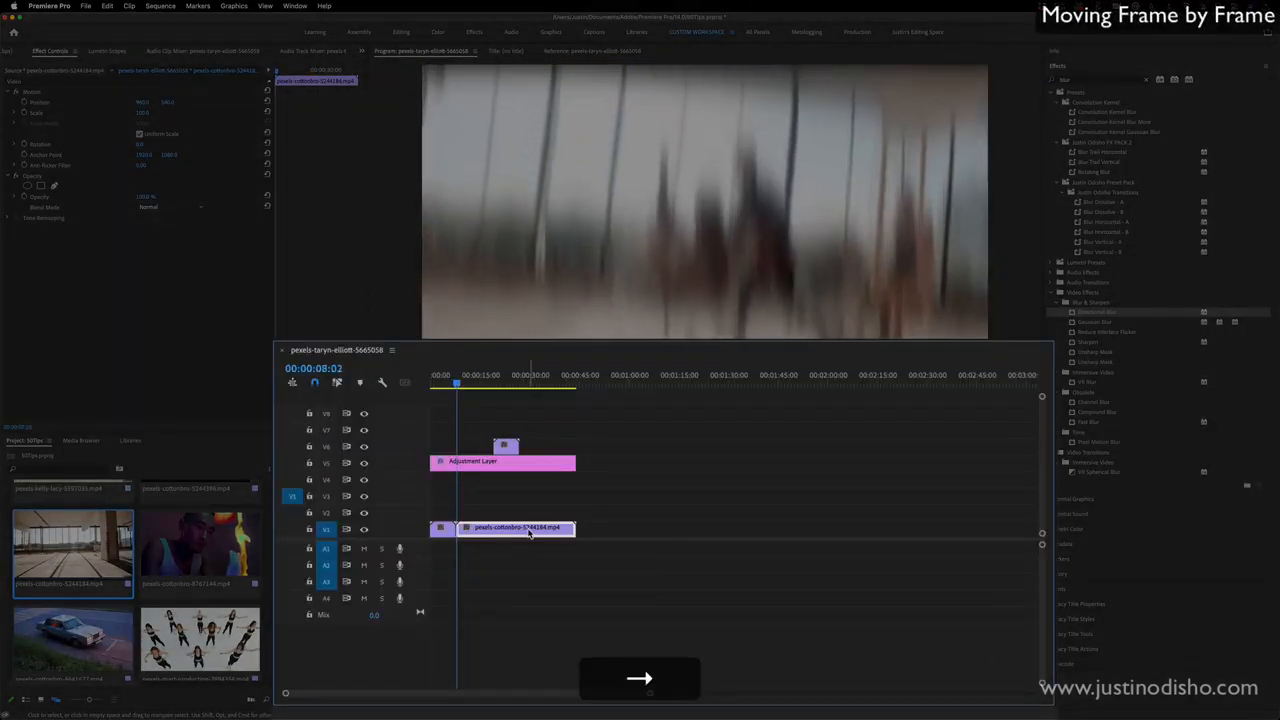
{"action": "key", "text": "Right"}
{"action": "key", "text": "Right"}
{"action": "key", "text": "Right"}
{"action": "key", "text": "Right"}
{"action": "key", "text": "Right"}
{"action": "key", "text": "Right"}
{"action": "key", "text": "Right"}
{"action": "key", "text": "Right"}
{"action": "key", "text": "Right"}
{"action": "key", "text": "Right"}
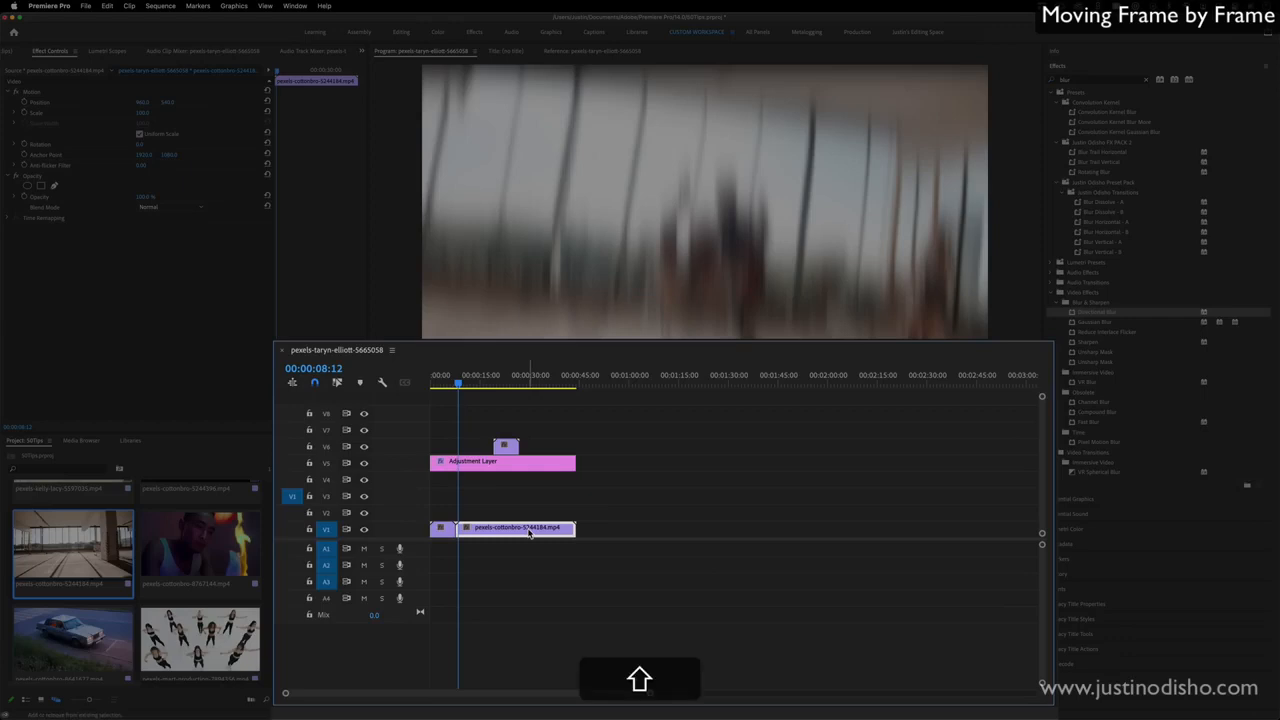
- Move the playhead forward and backward in multi-frame jumps near the start of the second V1 clip
{"action": "key", "text": "shift+Right"}
{"action": "key", "text": "shift+Left"}
{"action": "key", "text": "shift+Right"}
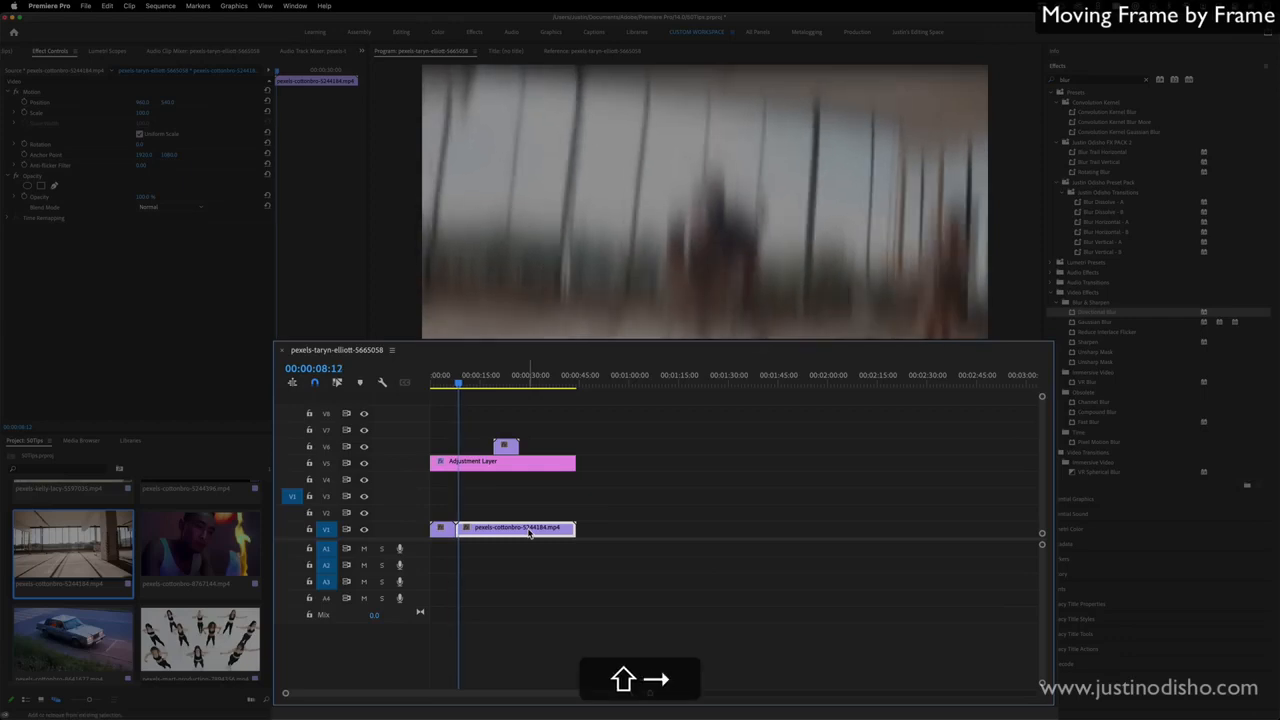
{"action": "key", "text": "shift+Left"}
{"action": "key", "text": "shift+Right"}
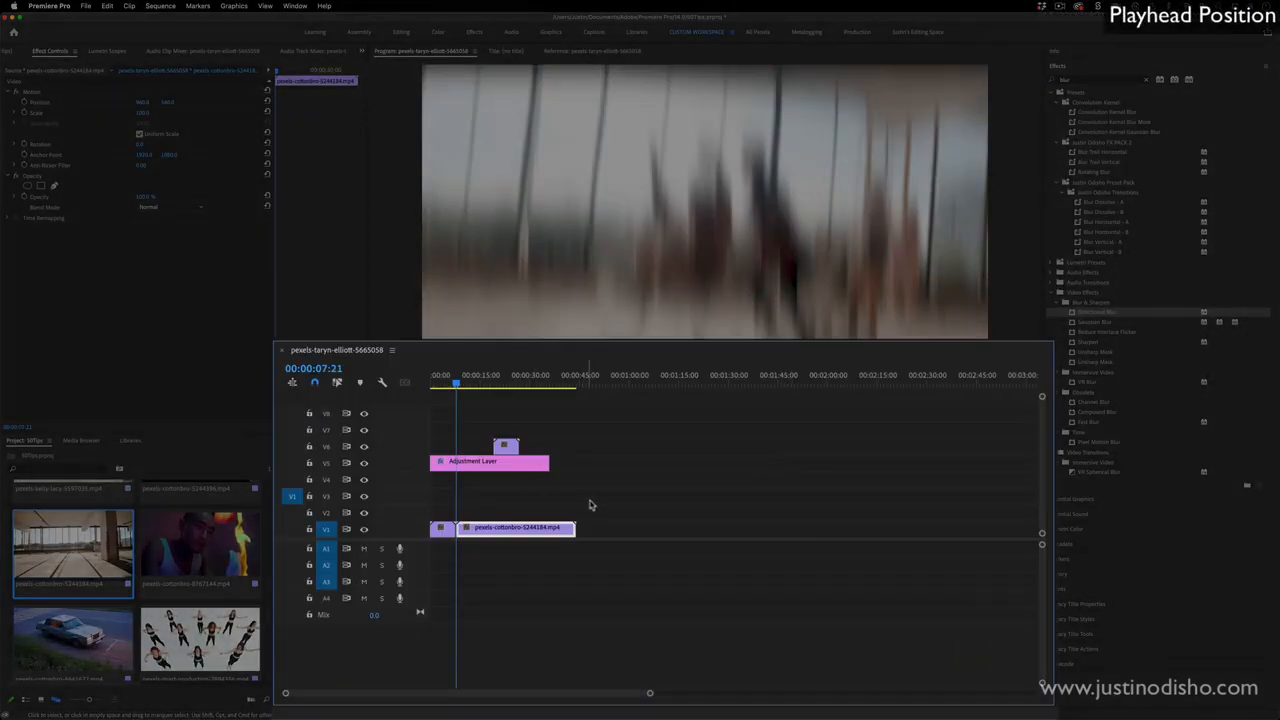
- Set the playhead position to 00:00:10:00 and zoom the timeline out to show a longer time range
{"action": "left_click", "coordinate": [333, 368]}
{"action": "left_click", "coordinate": [351, 366]}
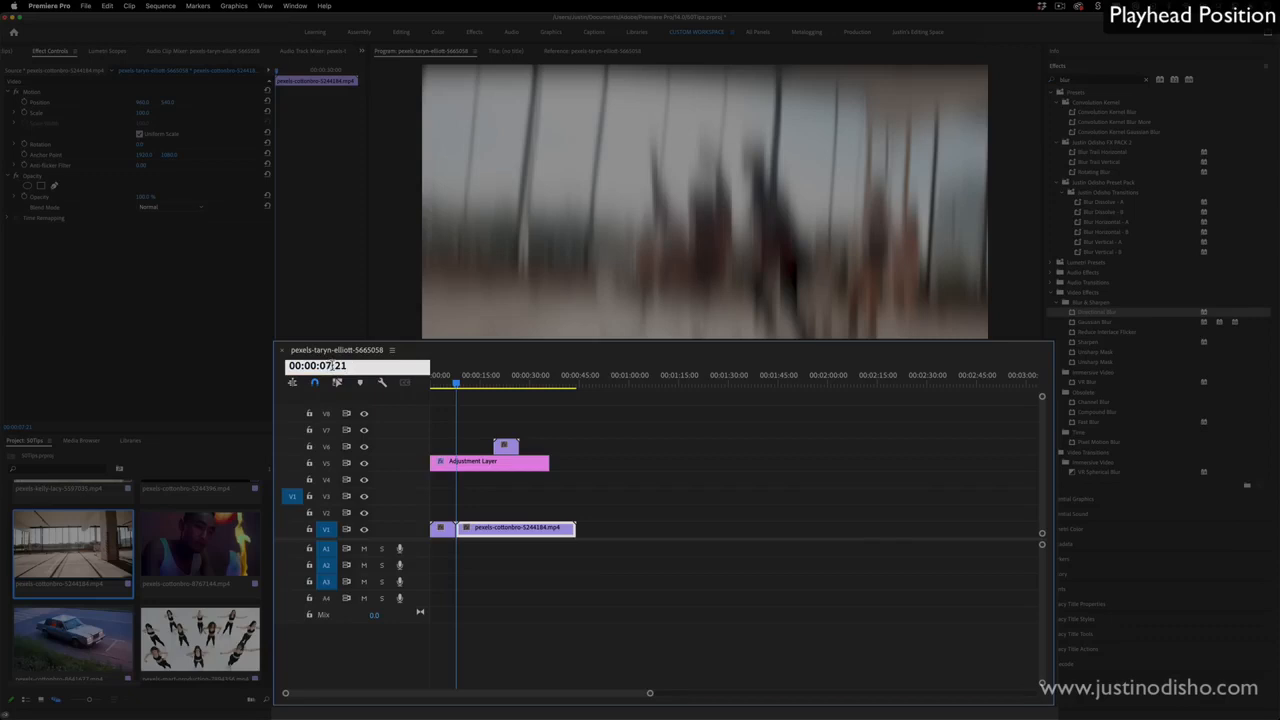
{"action": "type", "text": "10:00"}
{"action": "key", "text": "Return"}
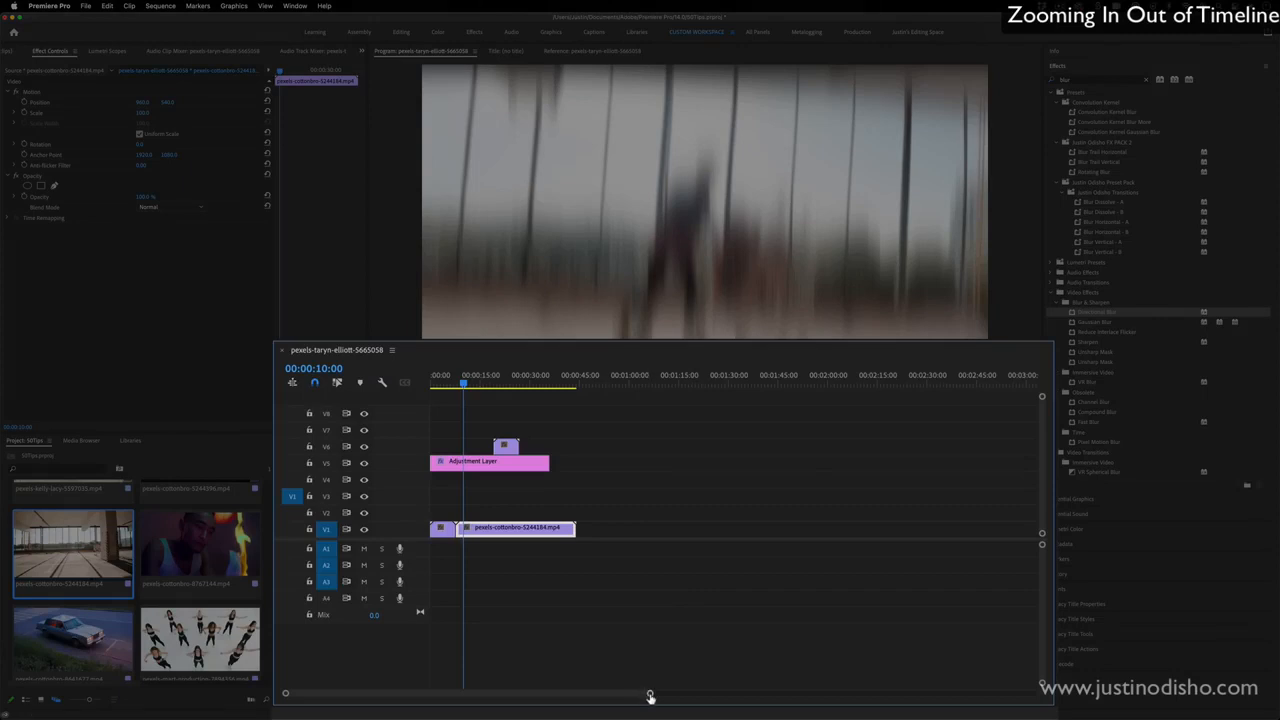
{"action": "left_click_drag", "start_coordinate": [650, 695], "coordinate": [829, 686]}
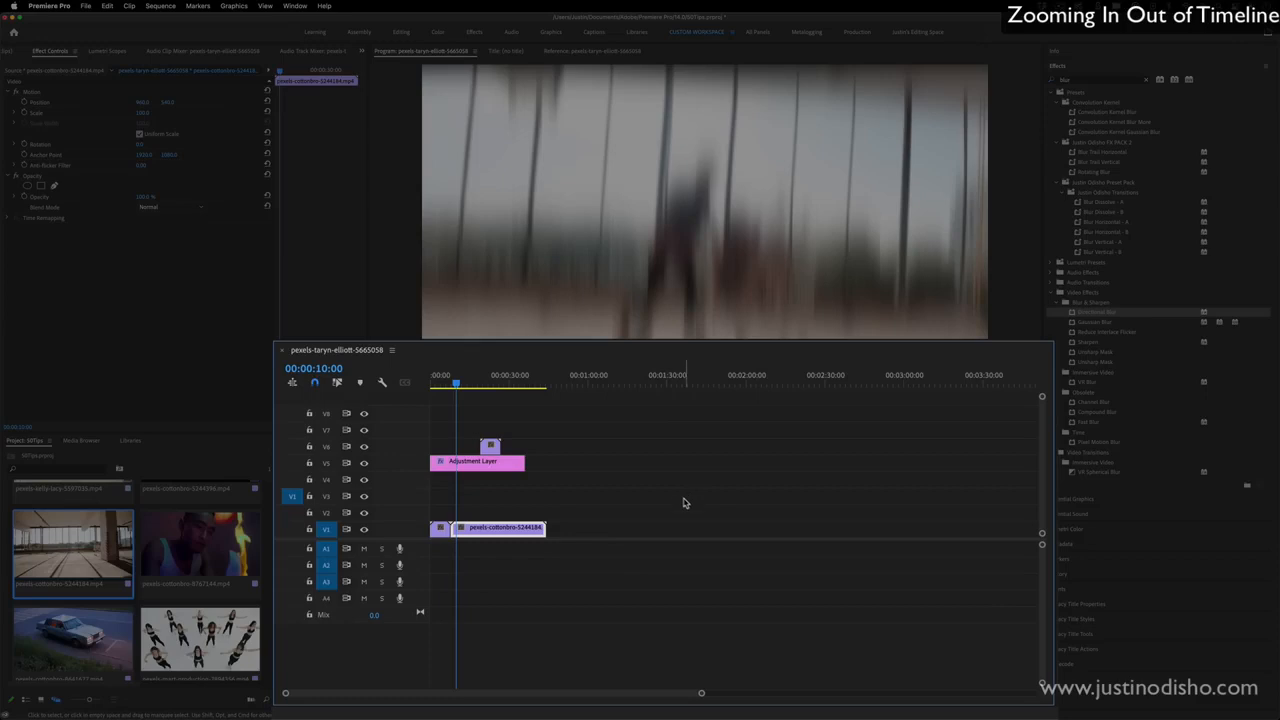
- Zoom the timeline in and out repeatedly around the playhead at 00:00:10:00, ending with a wide view of all clips
{"action": "key", "text": "equal"}
{"action": "key", "text": "equal"}
{"action": "key", "text": "equal"}
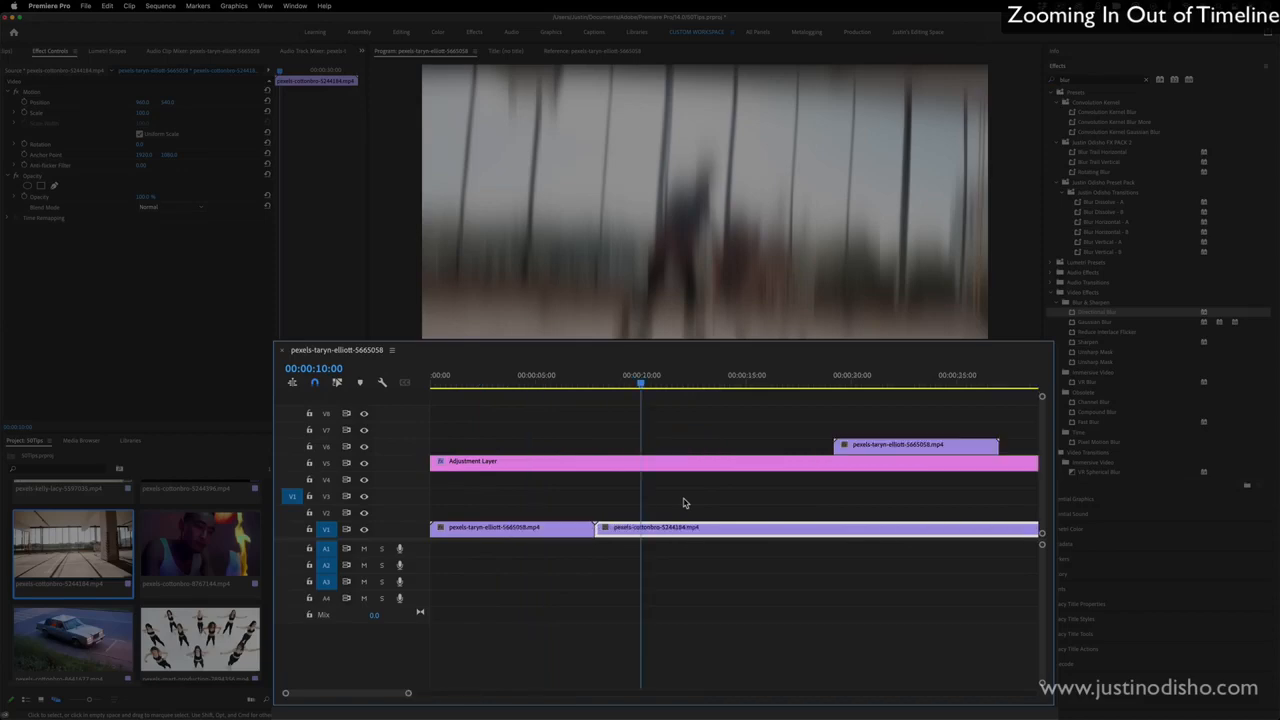
{"action": "key", "text": "minus"}
{"action": "key", "text": "minus"}
{"action": "key", "text": "equal"}
{"action": "key", "text": "equal"}
{"action": "key", "text": "minus"}
{"action": "key", "text": "minus"}
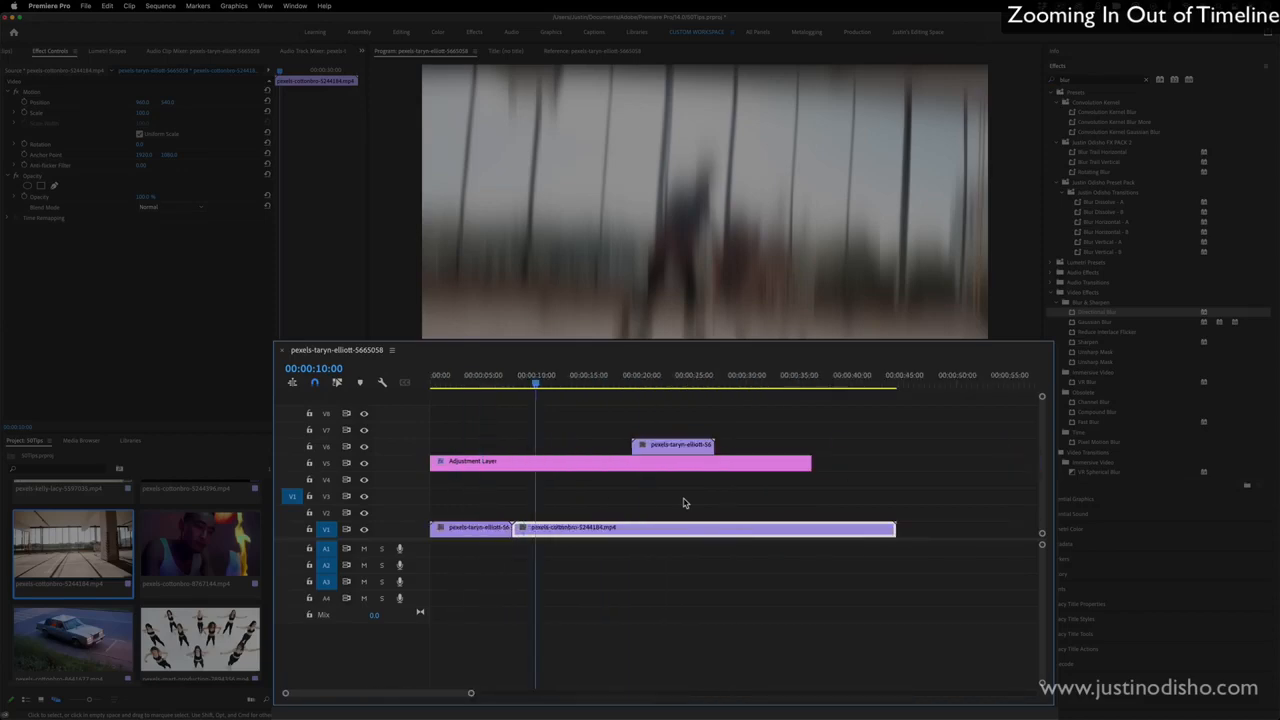
{"action": "key", "text": "equal"}
{"action": "key", "text": "equal"}
{"action": "key", "text": "equal"}
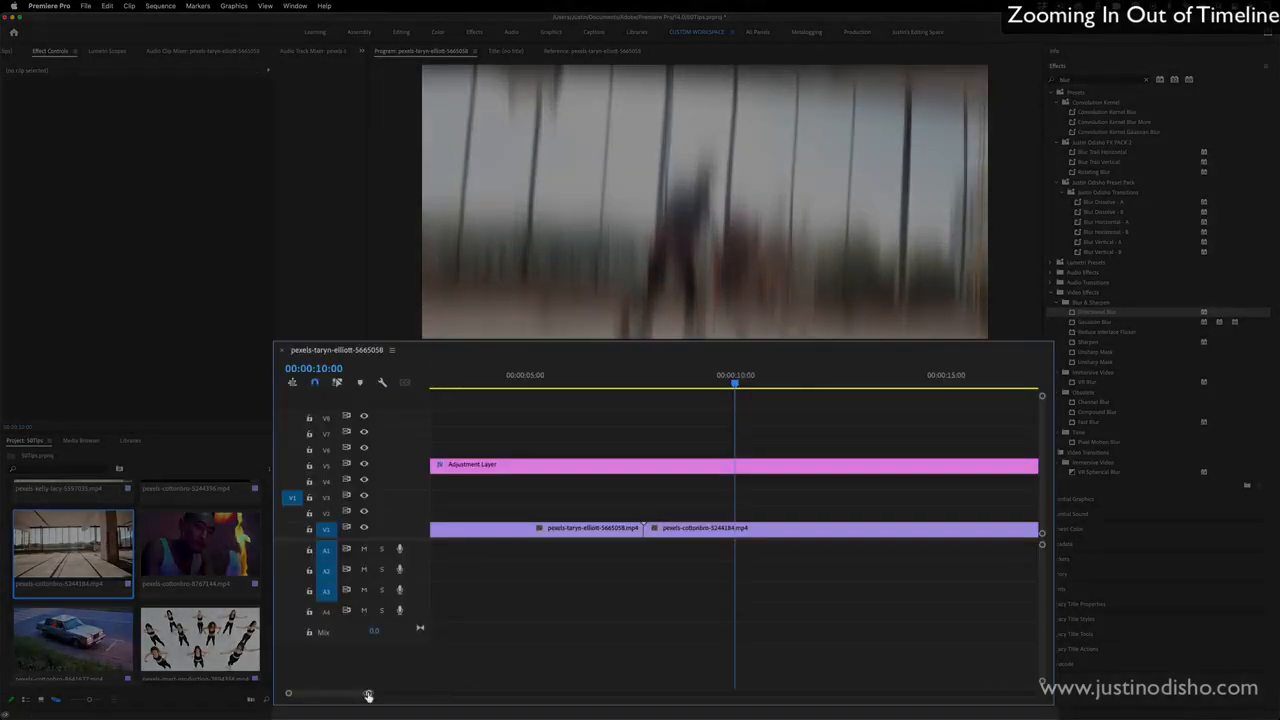
{"action": "left_click_drag", "start_coordinate": [368, 693], "coordinate": [603, 679]}
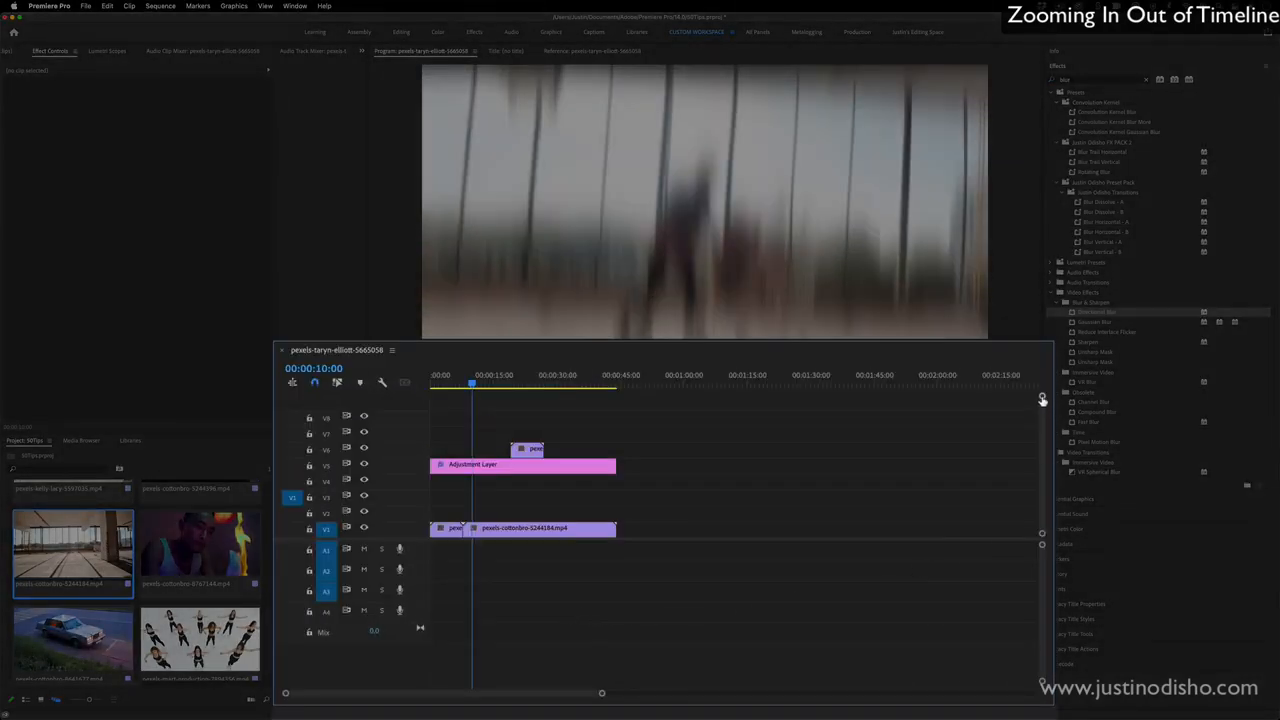
- Increase the height of video track V1 to show clip thumbnails and select its second clip in a closer timeline view
{"action": "mouse_move", "coordinate": [1042, 399]}
{"action": "left_mouse_down"}
{"action": "mouse_move", "coordinate": [1042, 419]}
{"action": "mouse_move", "coordinate": [1044, 364]}
{"action": "mouse_move", "coordinate": [1043, 398]}
{"action": "left_mouse_up"}
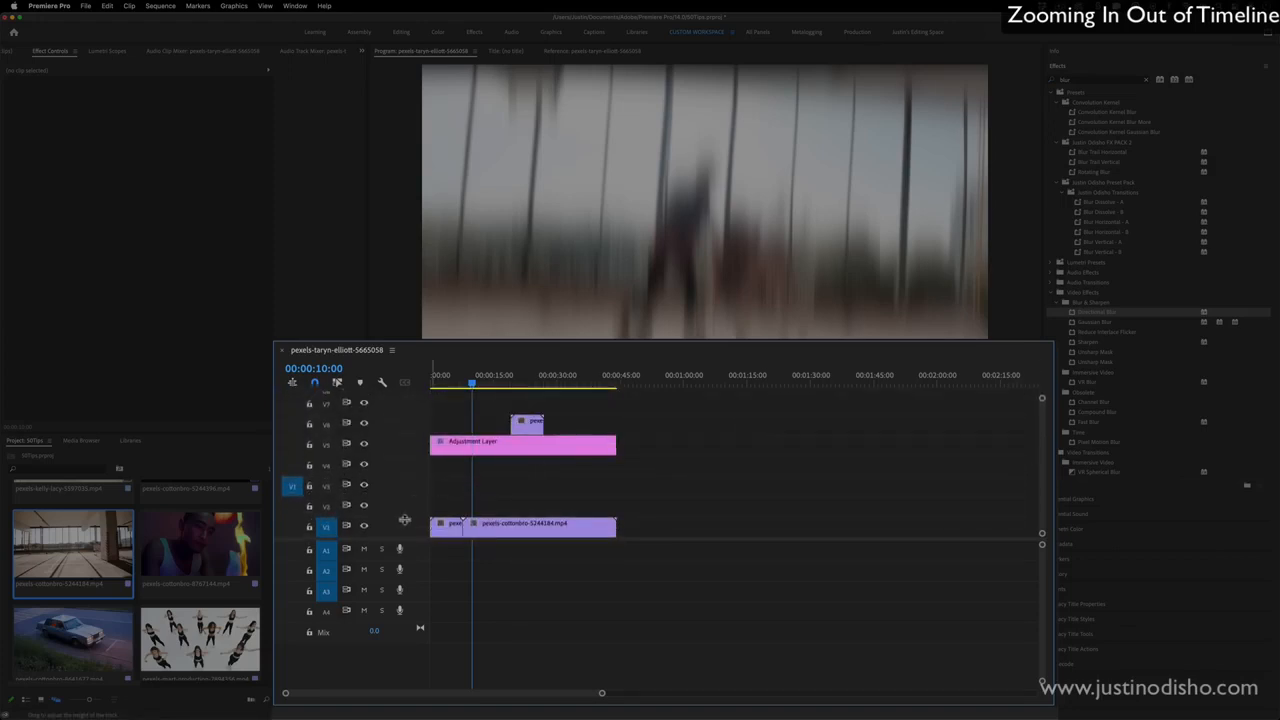
{"action": "left_click_drag", "start_coordinate": [404, 519], "coordinate": [405, 469]}
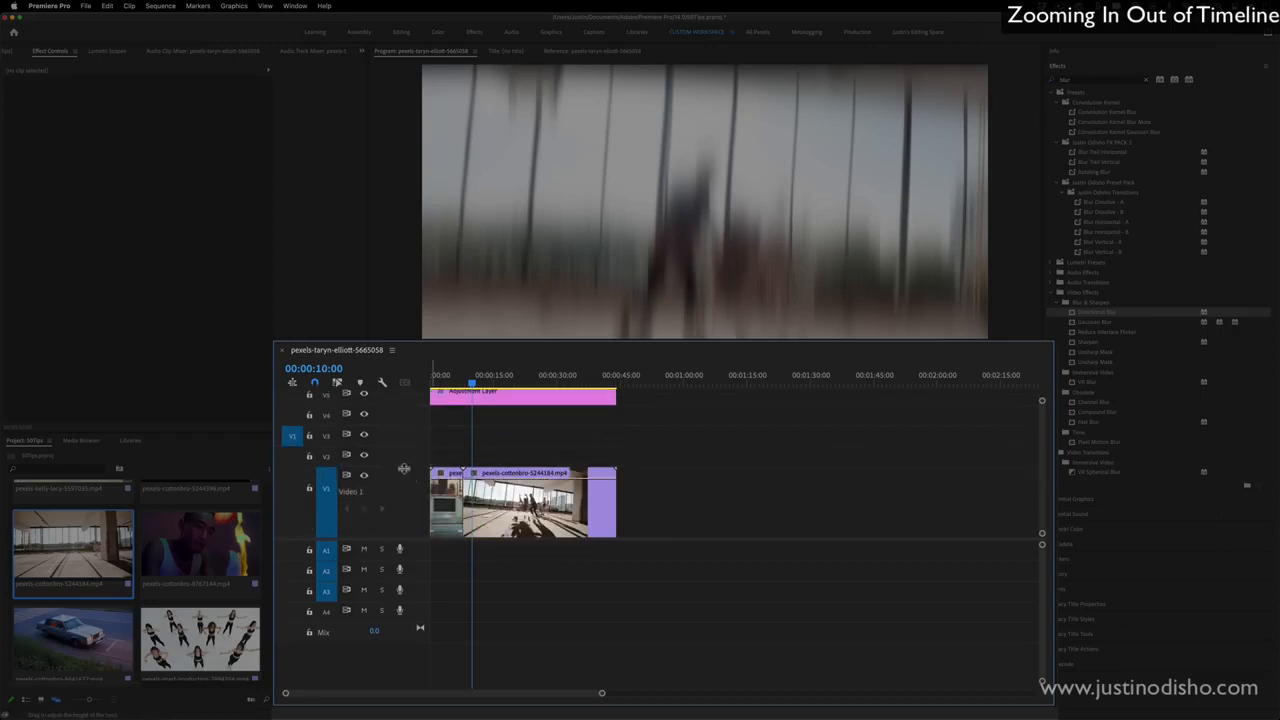
{"action": "left_click", "coordinate": [540, 516]}
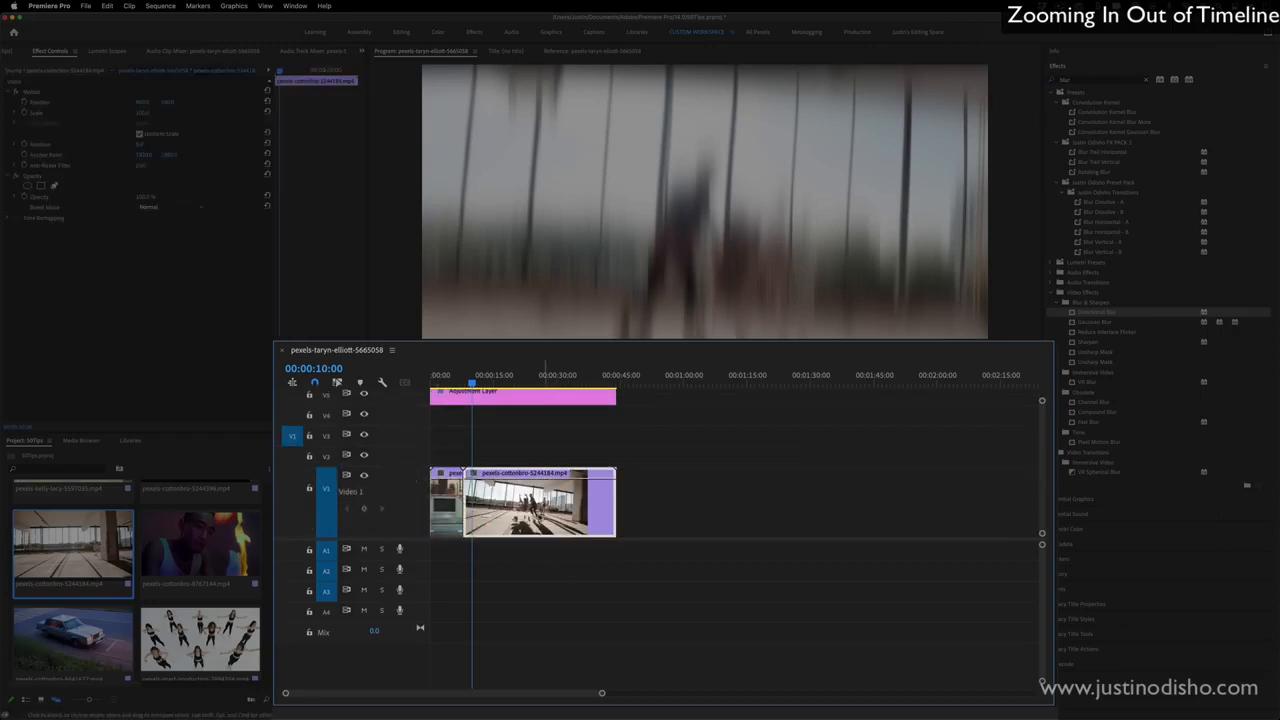
{"action": "left_click_drag", "start_coordinate": [601, 693], "coordinate": [478, 692]}
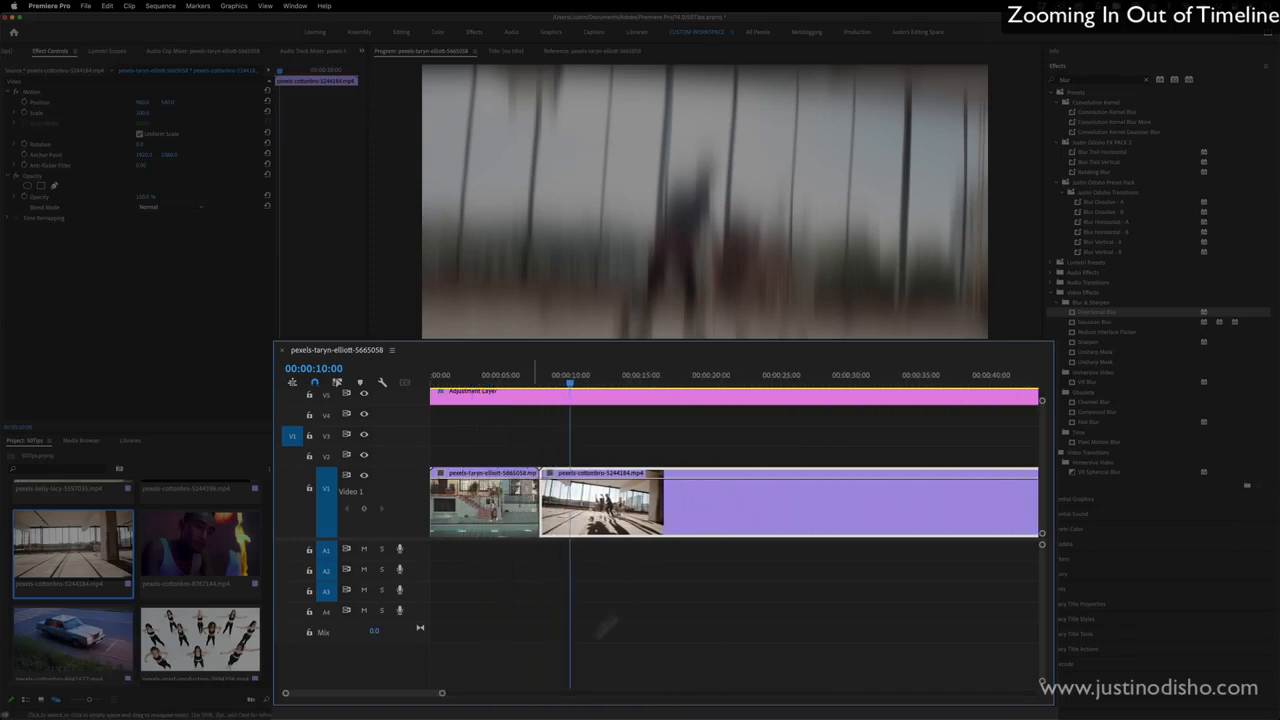
- Nudge the opacity line of the second V1 clip slightly lower and switch its displayed keyframes to time remapping
{"action": "right_click", "coordinate": [589, 482]}
{"action": "left_click", "coordinate": [769, 480]}
{"action": "mouse_move", "coordinate": [769, 480]}
{"action": "left_mouse_down"}
{"action": "mouse_move", "coordinate": [772, 512]}
{"action": "mouse_move", "coordinate": [768, 481]}
{"action": "left_mouse_up"}
{"action": "right_click", "coordinate": [768, 481]}
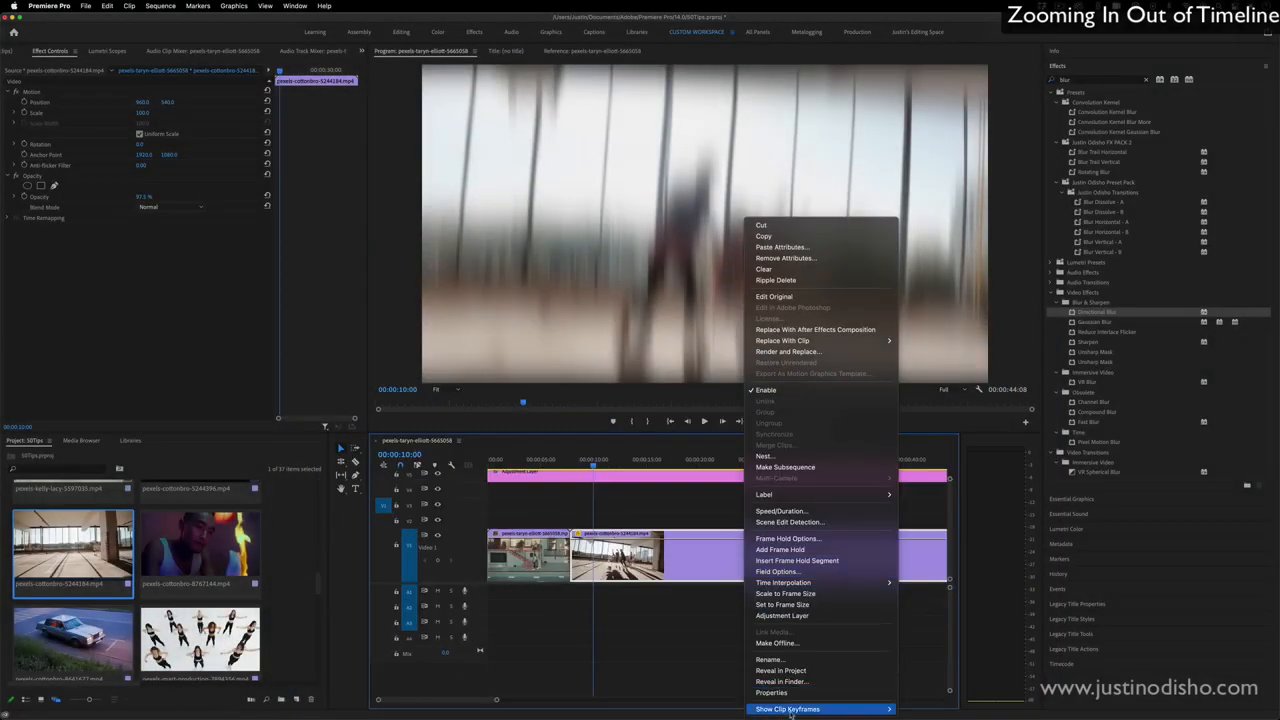
{"action": "mouse_move", "coordinate": [790, 709]}
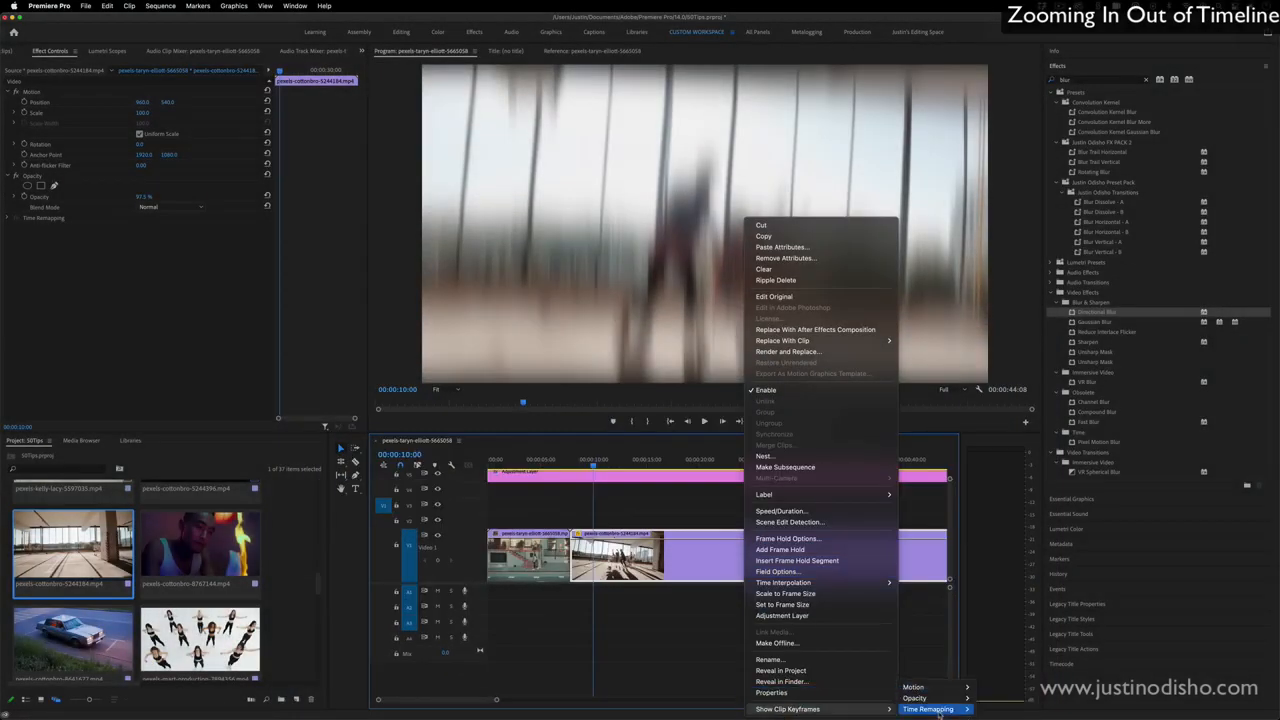
{"action": "mouse_move", "coordinate": [940, 709]}
{"action": "left_click", "coordinate": [990, 709]}
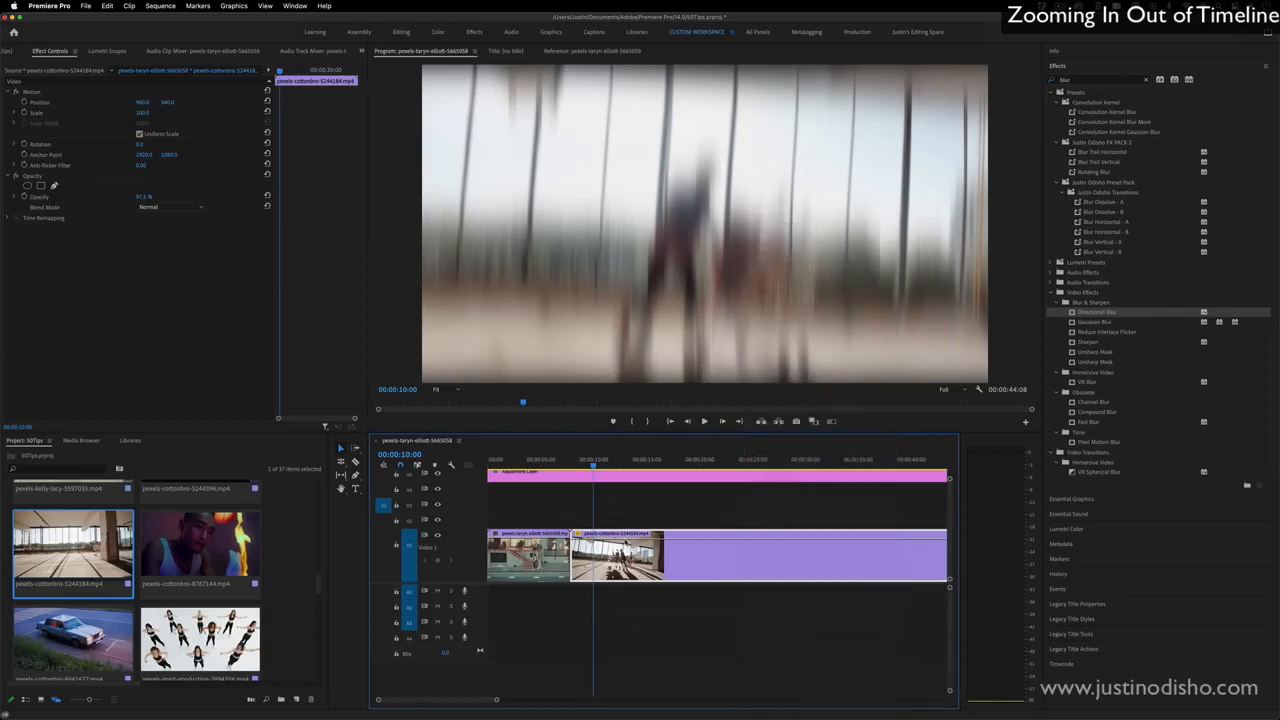
{"action": "left_click_drag", "start_coordinate": [626, 540], "coordinate": [625, 536]}
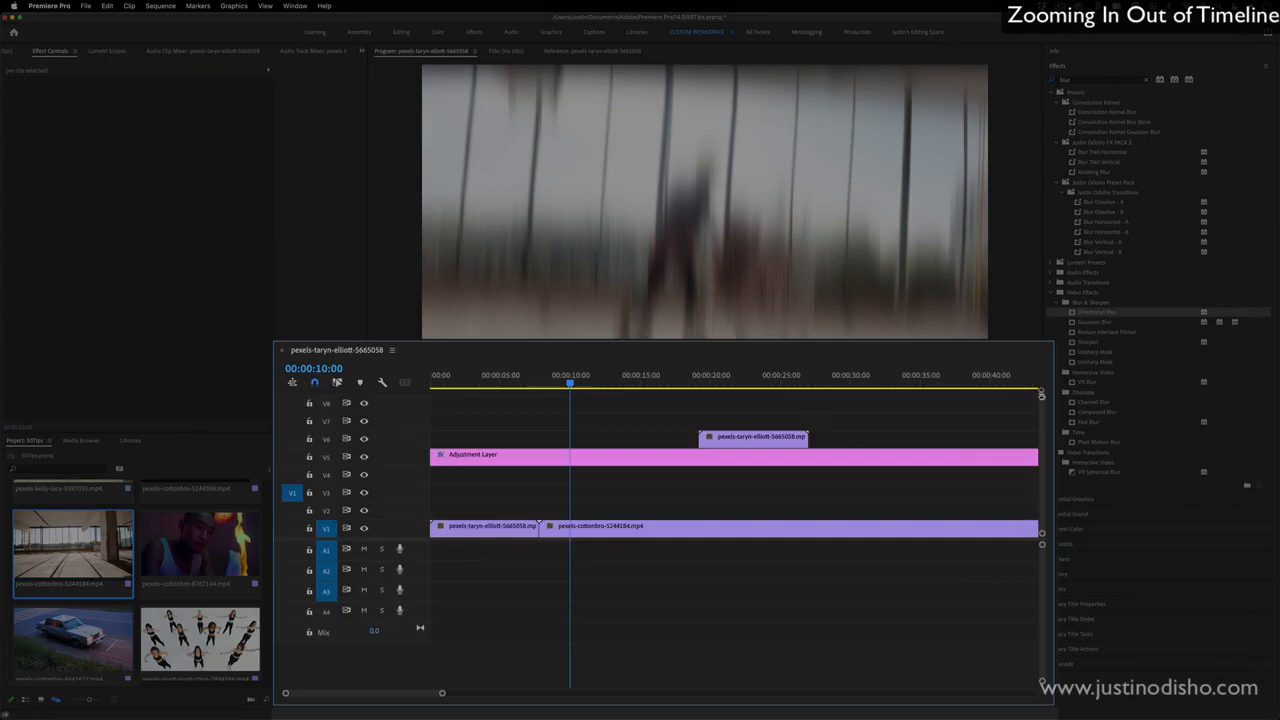
- Expand and minimize the heights of all timeline tracks, leaving the video tracks as thin rows
{"action": "key", "text": "shift+="}
{"action": "key", "text": "shift+="}
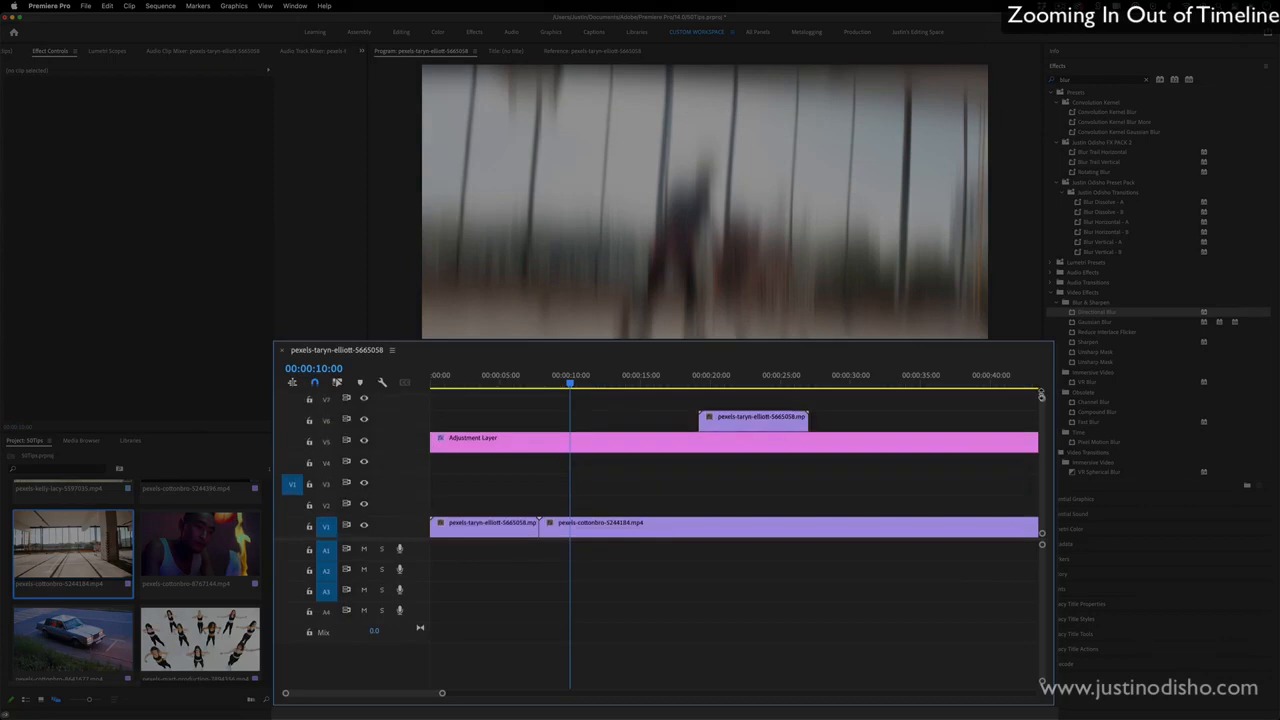
{"action": "left_click_drag", "start_coordinate": [1041, 398], "coordinate": [1041, 399]}
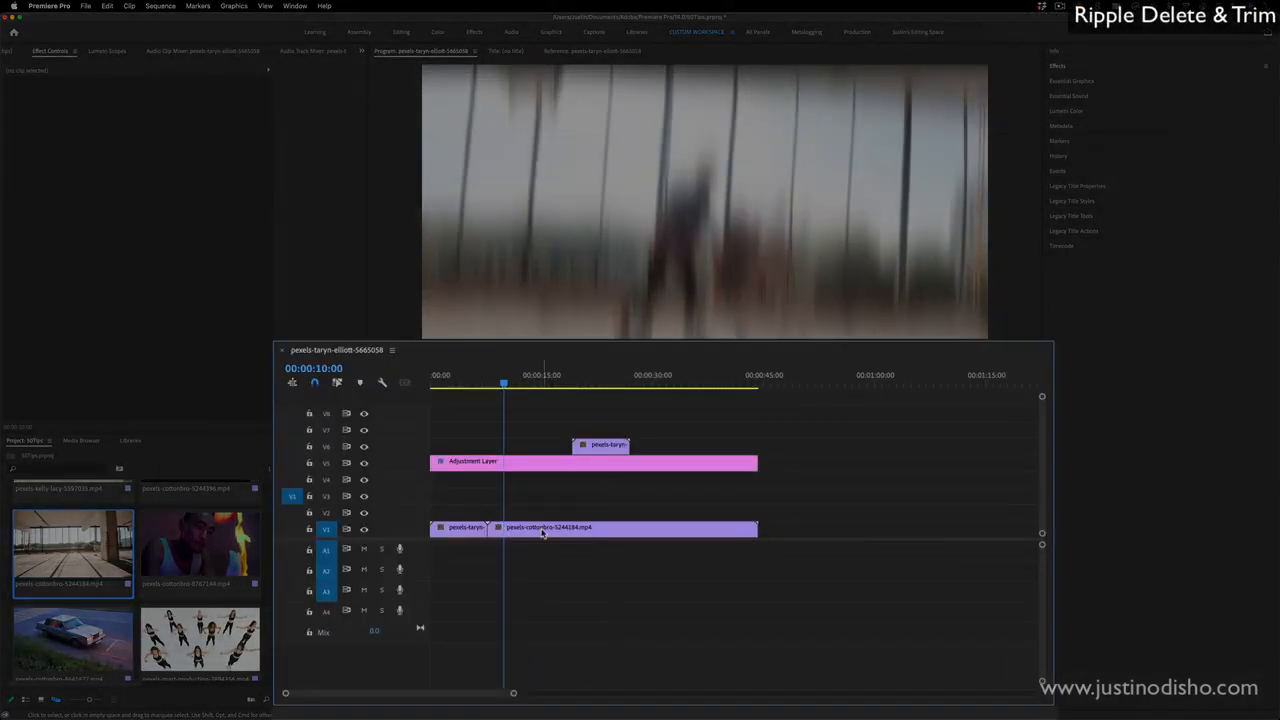
- Shift the second V1 clip forward by about 7 seconds and move the V6 clip onto V1 past its end, leaving gaps
{"action": "left_click_drag", "start_coordinate": [543, 533], "coordinate": [594, 534]}
{"action": "left_click_drag", "start_coordinate": [614, 446], "coordinate": [893, 535]}
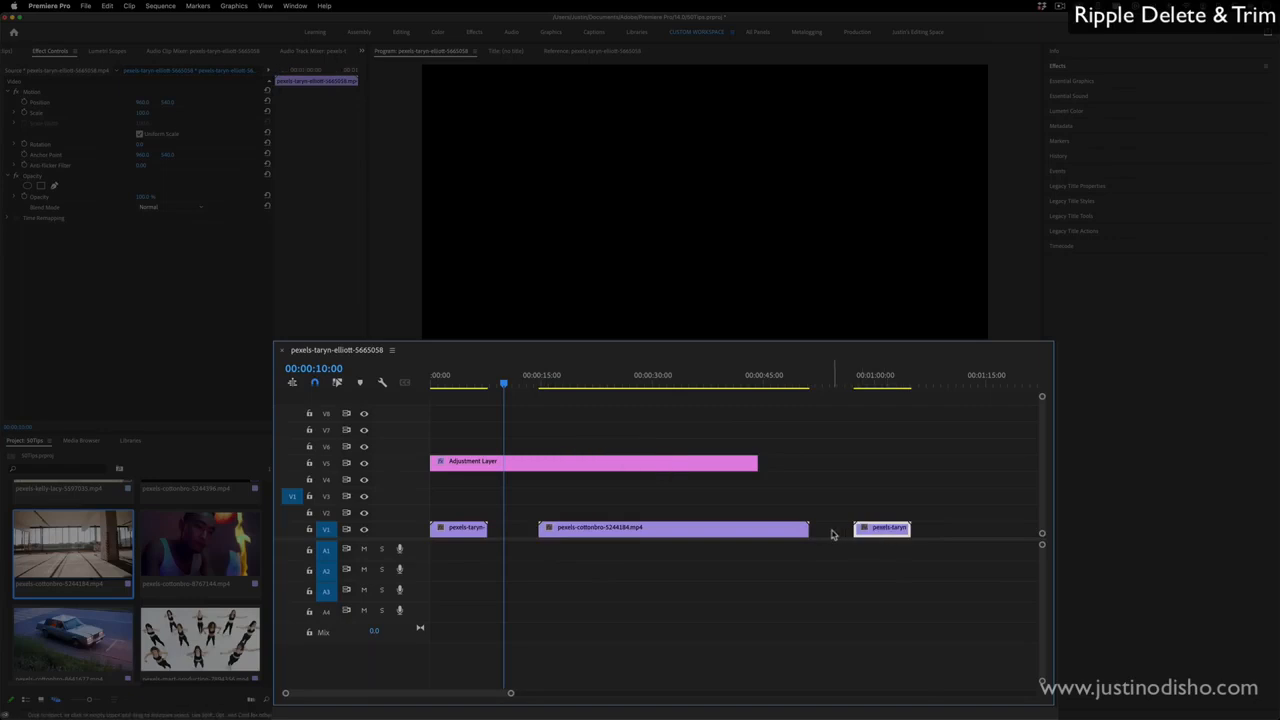
- Ripple delete the two empty gaps between the V1 clips and remove the adjustment layer from V5
{"action": "left_click", "coordinate": [521, 534]}
{"action": "left_click", "coordinate": [840, 534]}
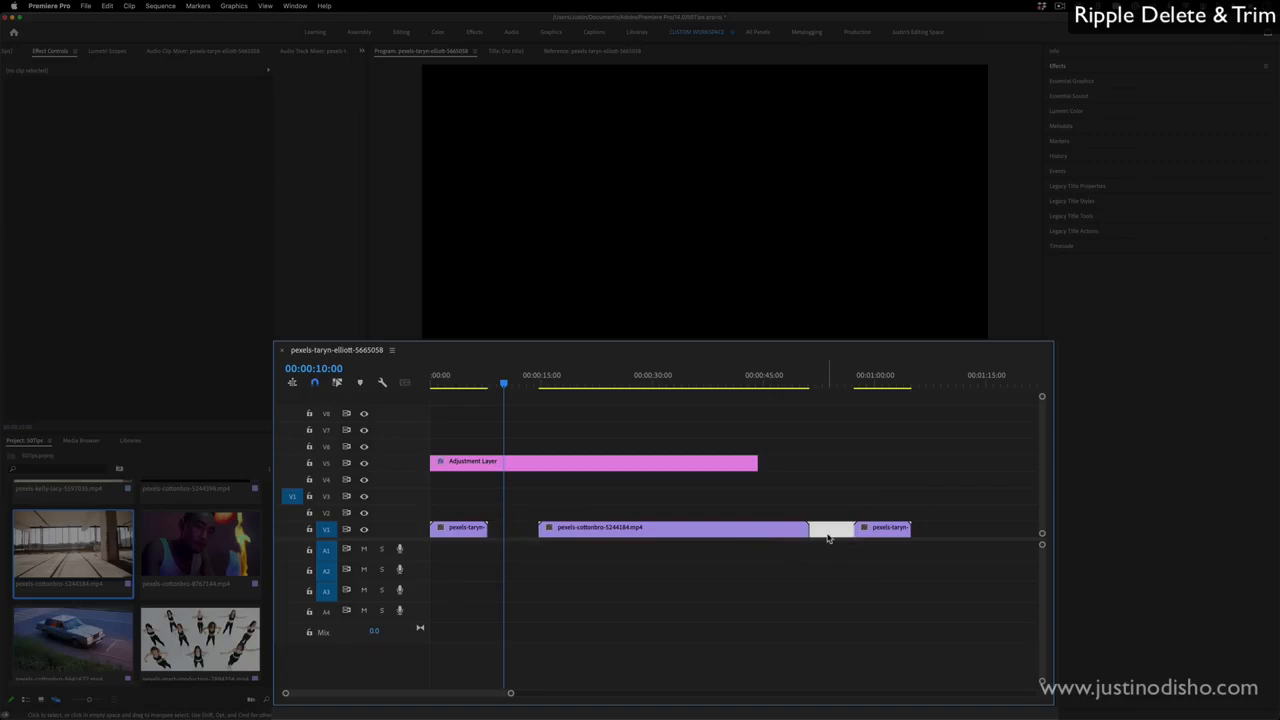
{"action": "key", "text": "BackSpace"}
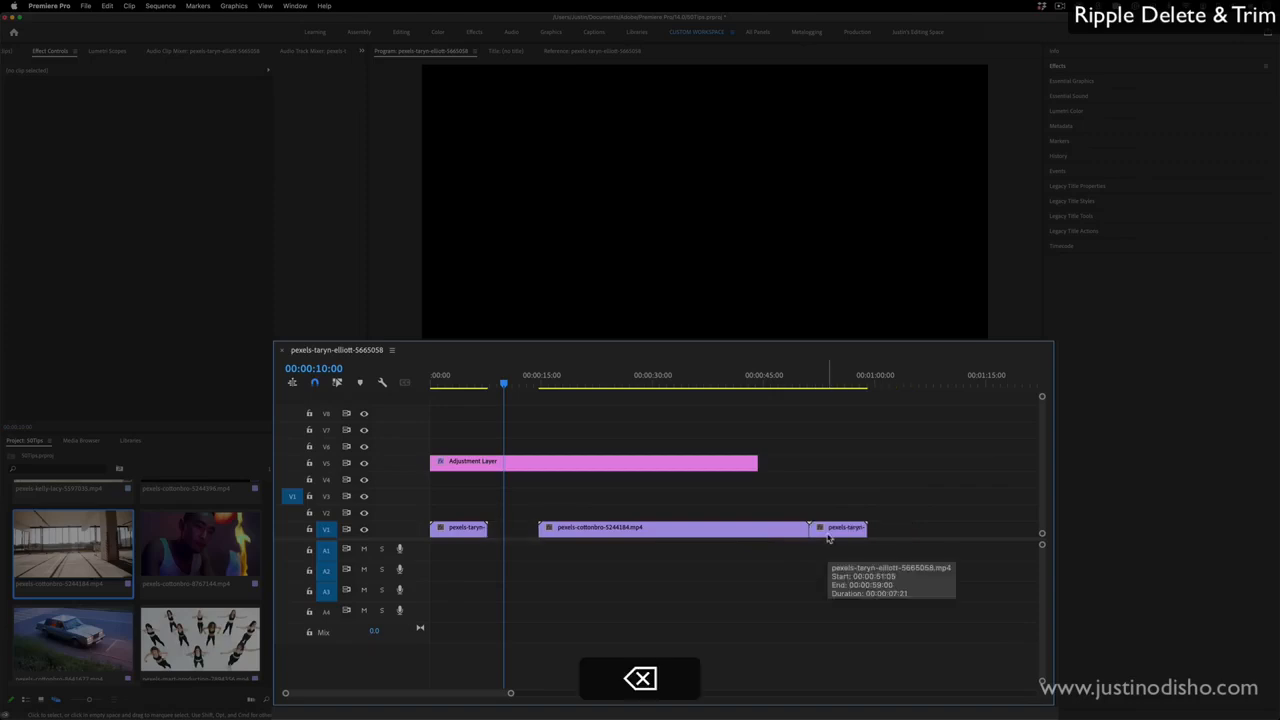
{"action": "left_click", "coordinate": [528, 532]}
{"action": "key", "text": "BackSpace"}
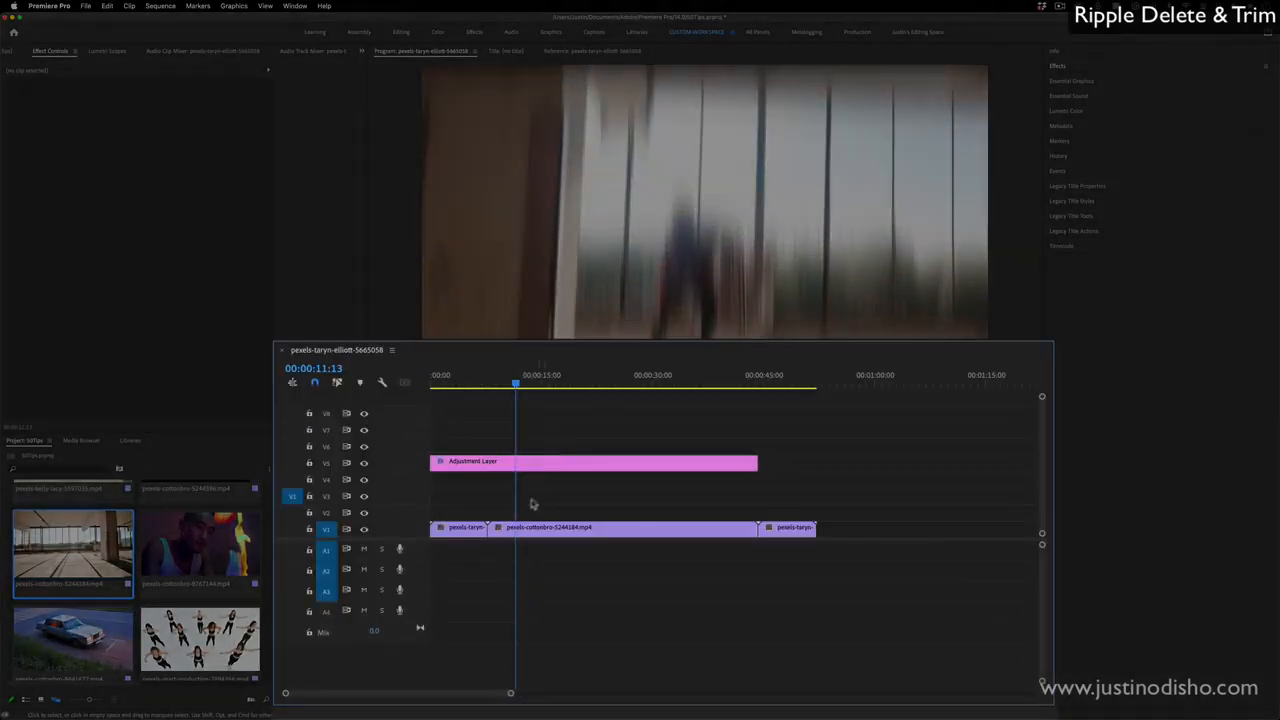
{"action": "left_click", "coordinate": [529, 461]}
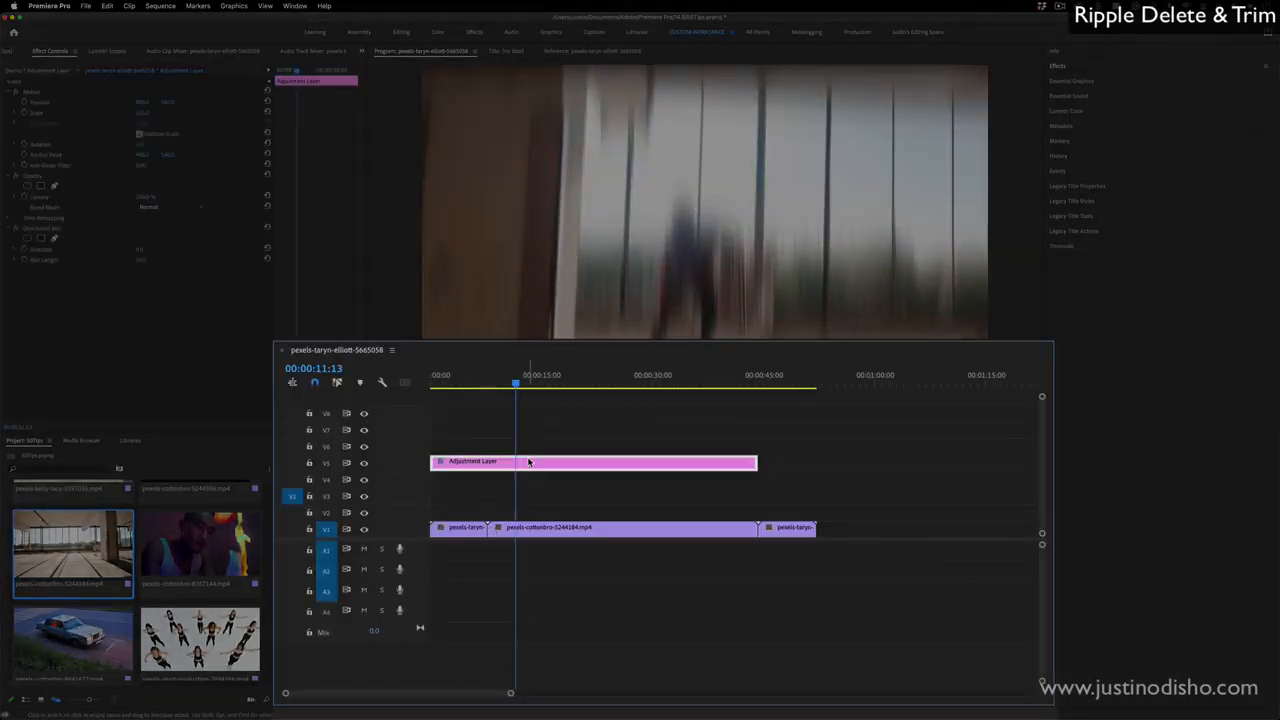
{"action": "key", "text": "BackSpace"}
- Trim about 7 seconds off the start of the second V1 clip and ripple delete the resulting gap
{"action": "left_click_drag", "start_coordinate": [491, 527], "coordinate": [540, 528]}
{"action": "left_click", "coordinate": [507, 531]}
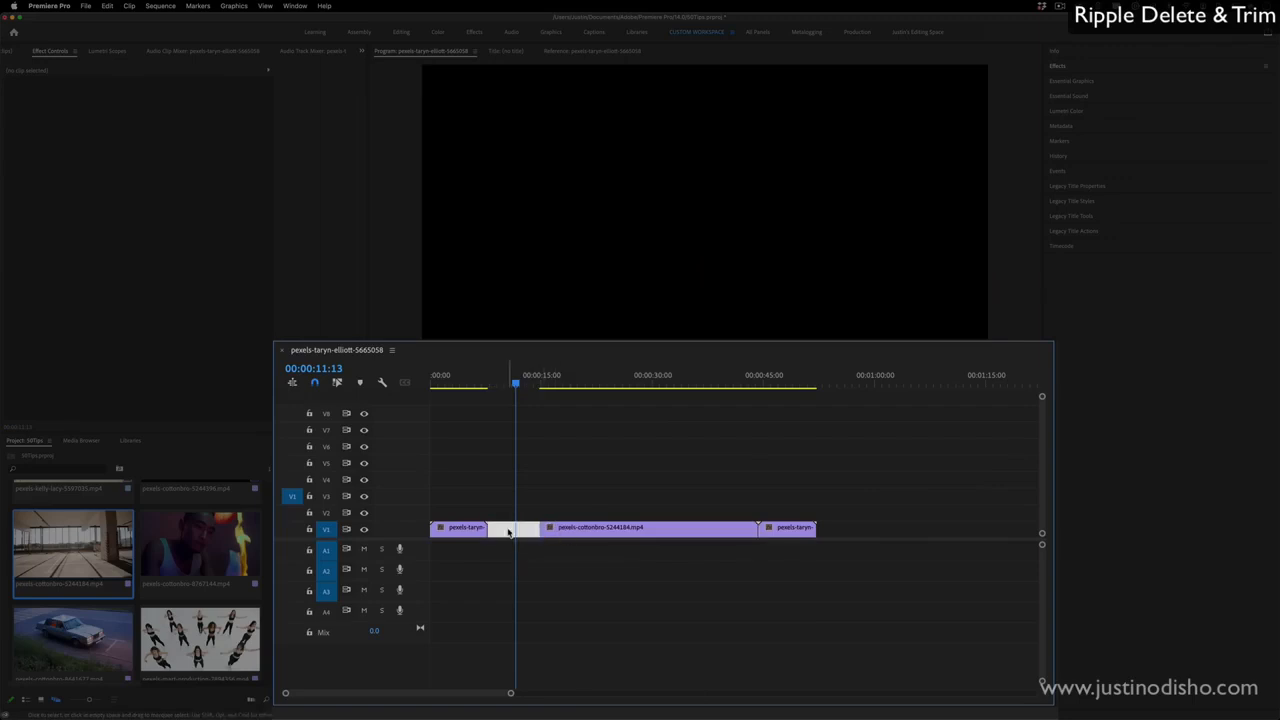
{"action": "key", "text": "BackSpace"}
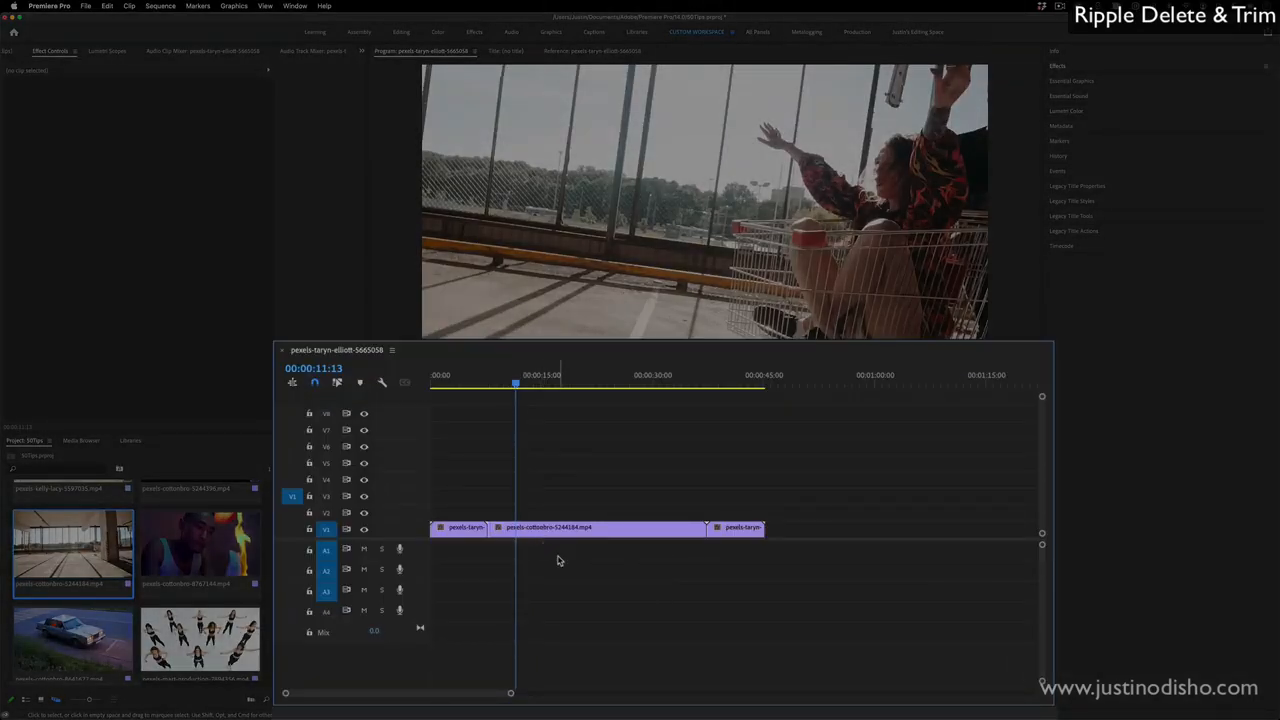
- Undo and redo the start trim and gap deletion on V1 several times, ending with both undone
{"action": "key", "text": "super+z"}
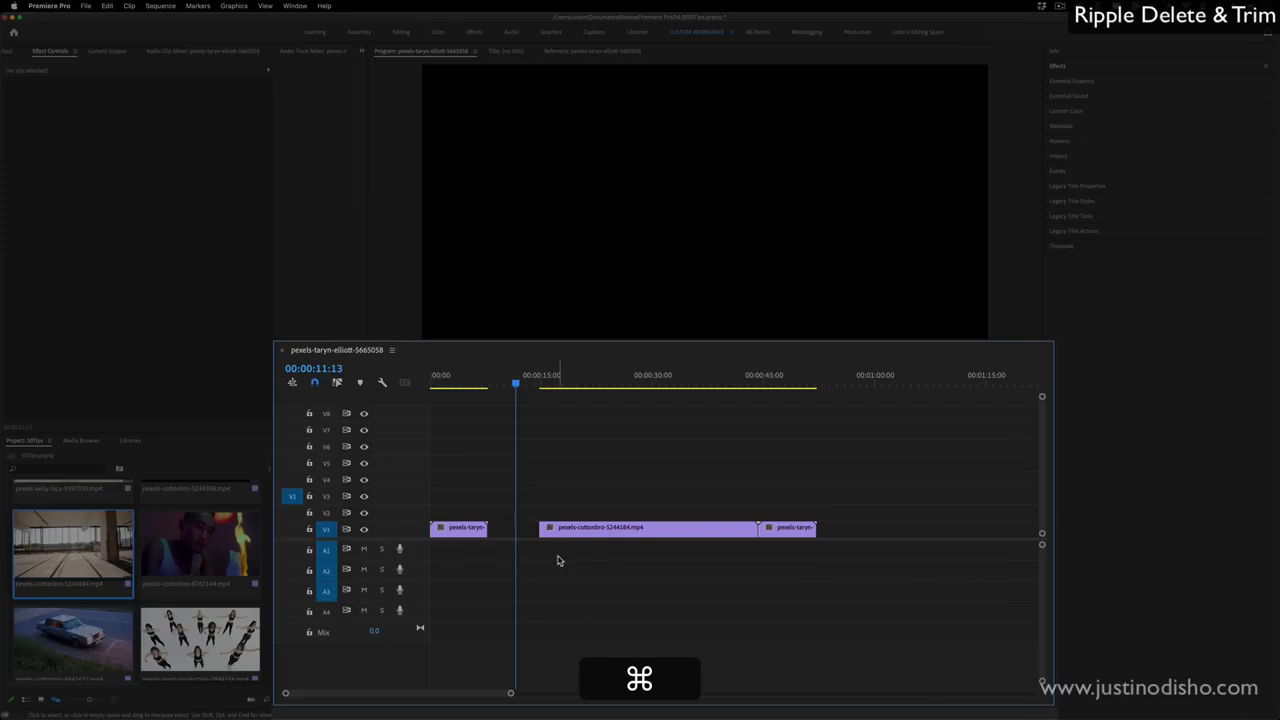
{"action": "key", "text": "super+shift+z"}
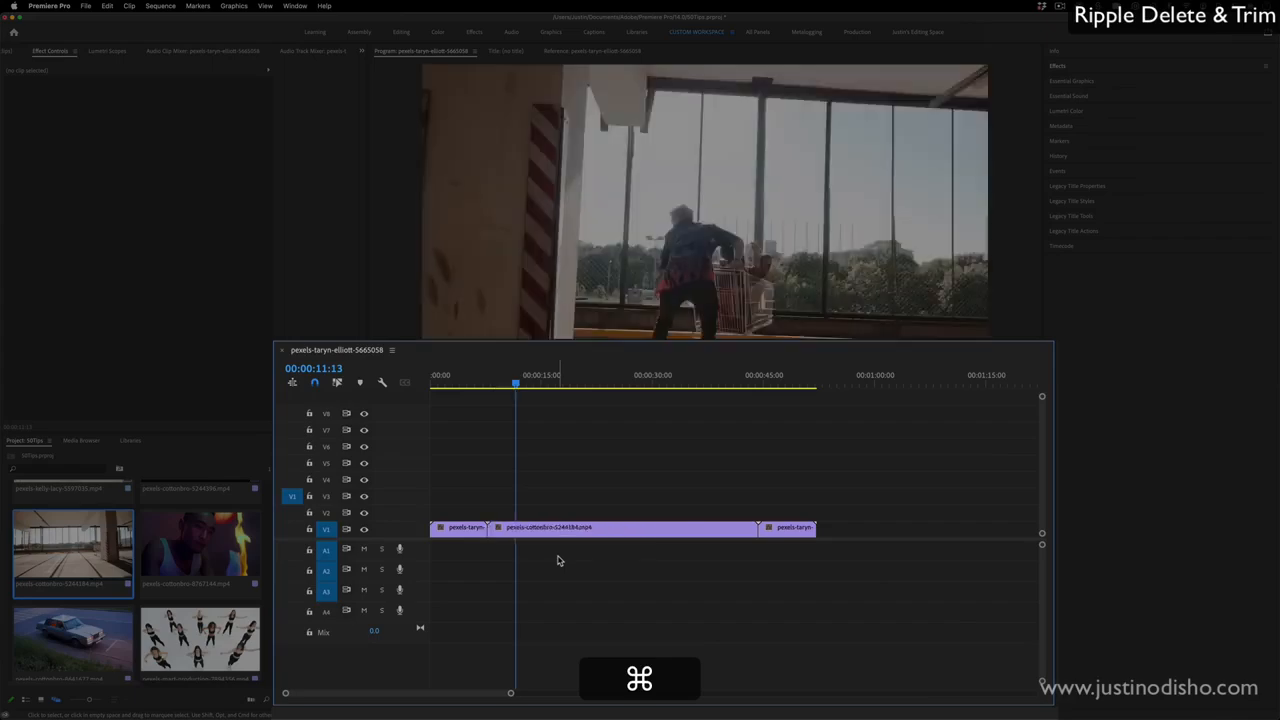
{"action": "key", "text": "super+shift+z"}
{"action": "key", "text": "super+shift+z"}
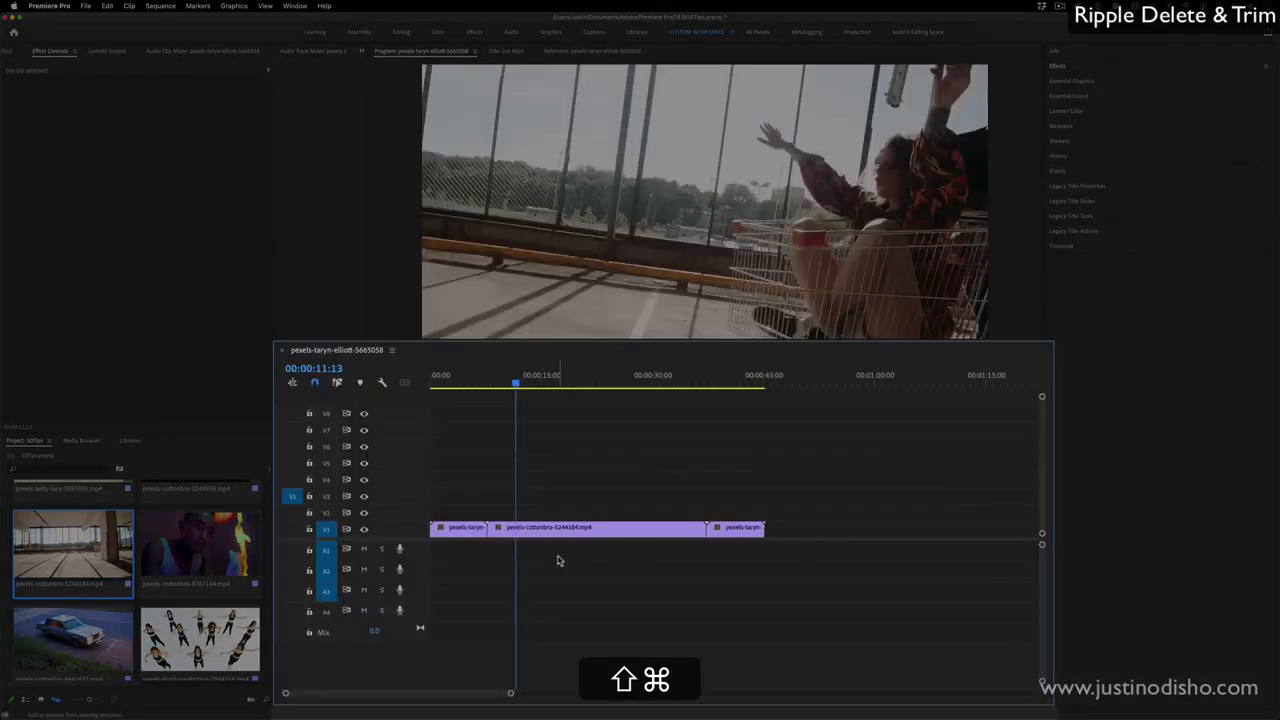
{"action": "key", "text": "super+z"}
{"action": "key", "text": "super+z"}
{"action": "key", "text": "super+shift+z"}
{"action": "key", "text": "super+shift+z"}
{"action": "key", "text": "super+z"}
{"action": "key", "text": "super+shift+z"}
{"action": "key", "text": "super+z"}
{"action": "key", "text": "super+z"}
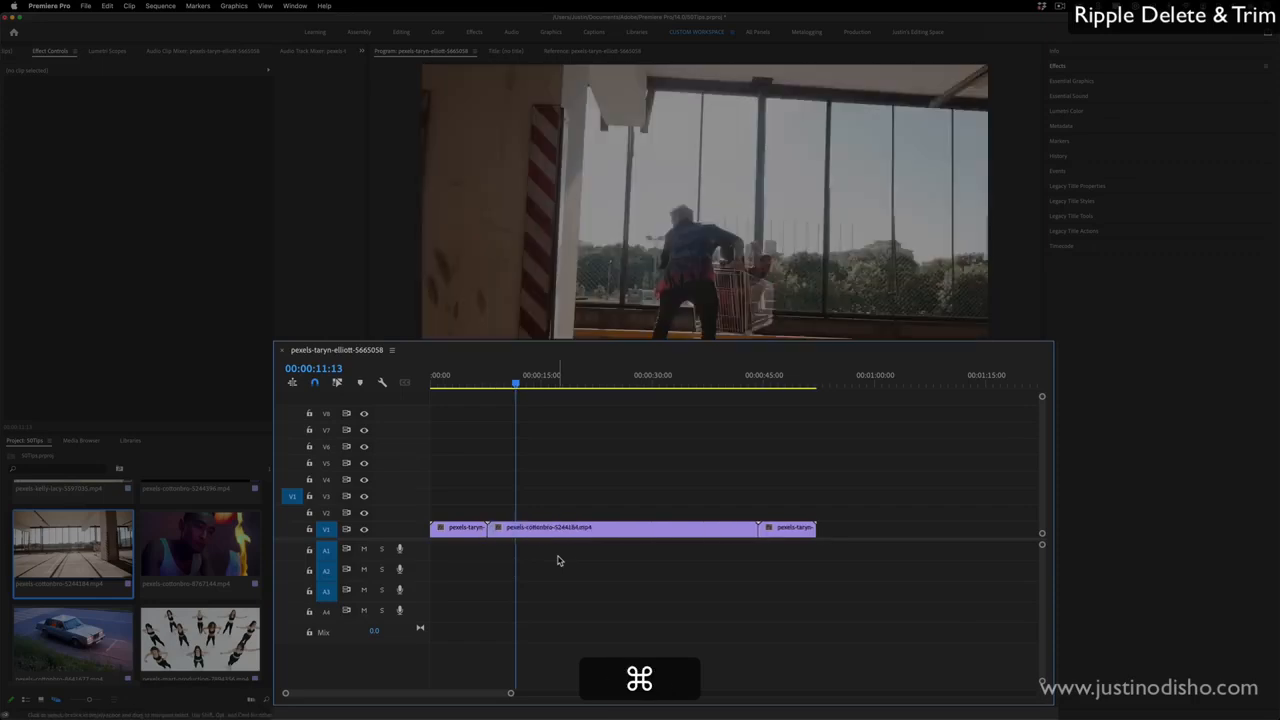
- Ripple trim the start of the second V1 clip to the playhead at 00:00:13:10 and again at about 00:00:11:20
{"action": "left_click_drag", "start_coordinate": [516, 384], "coordinate": [531, 386]}
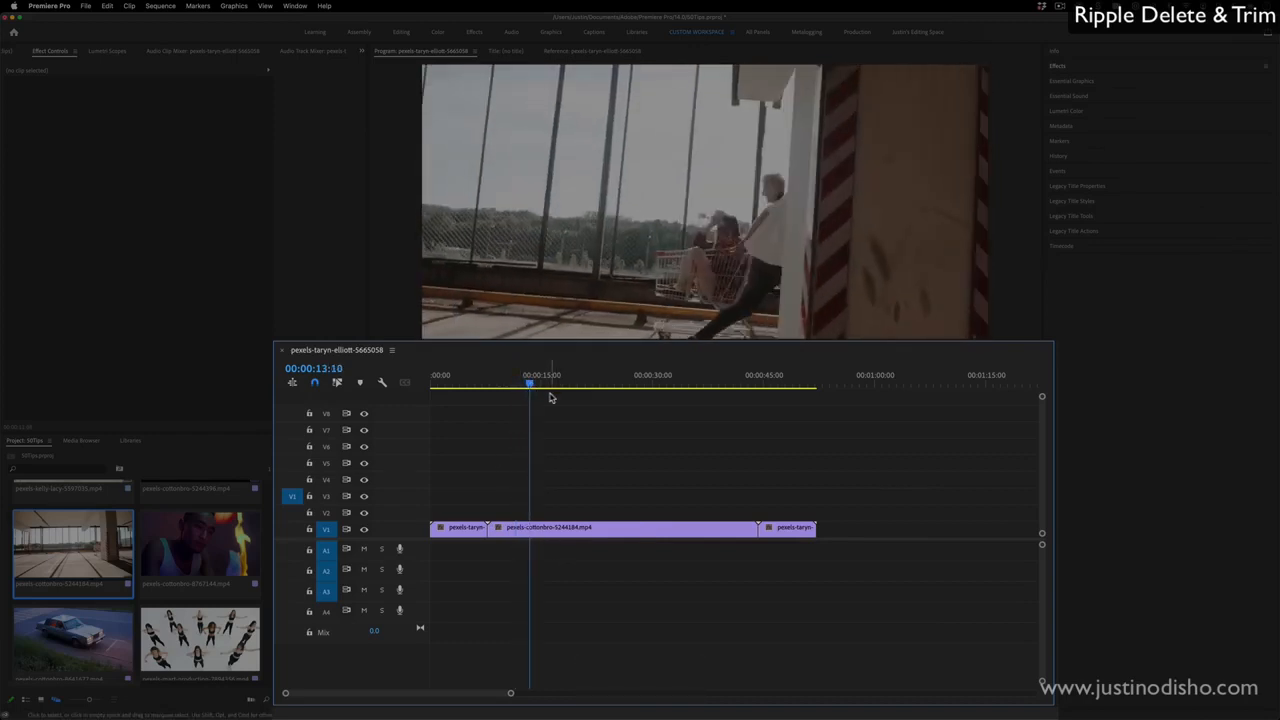
{"action": "key", "text": "q"}
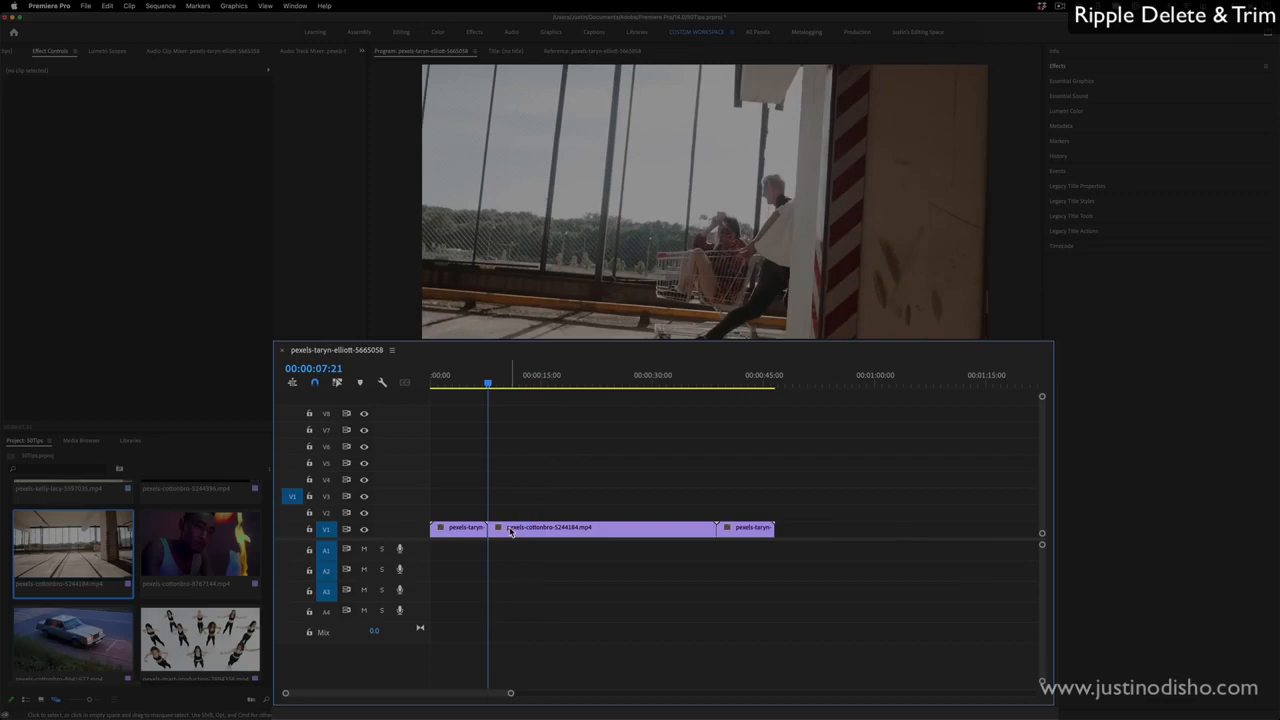
{"action": "left_click_drag", "start_coordinate": [488, 387], "coordinate": [518, 389]}
{"action": "key", "text": "q"}
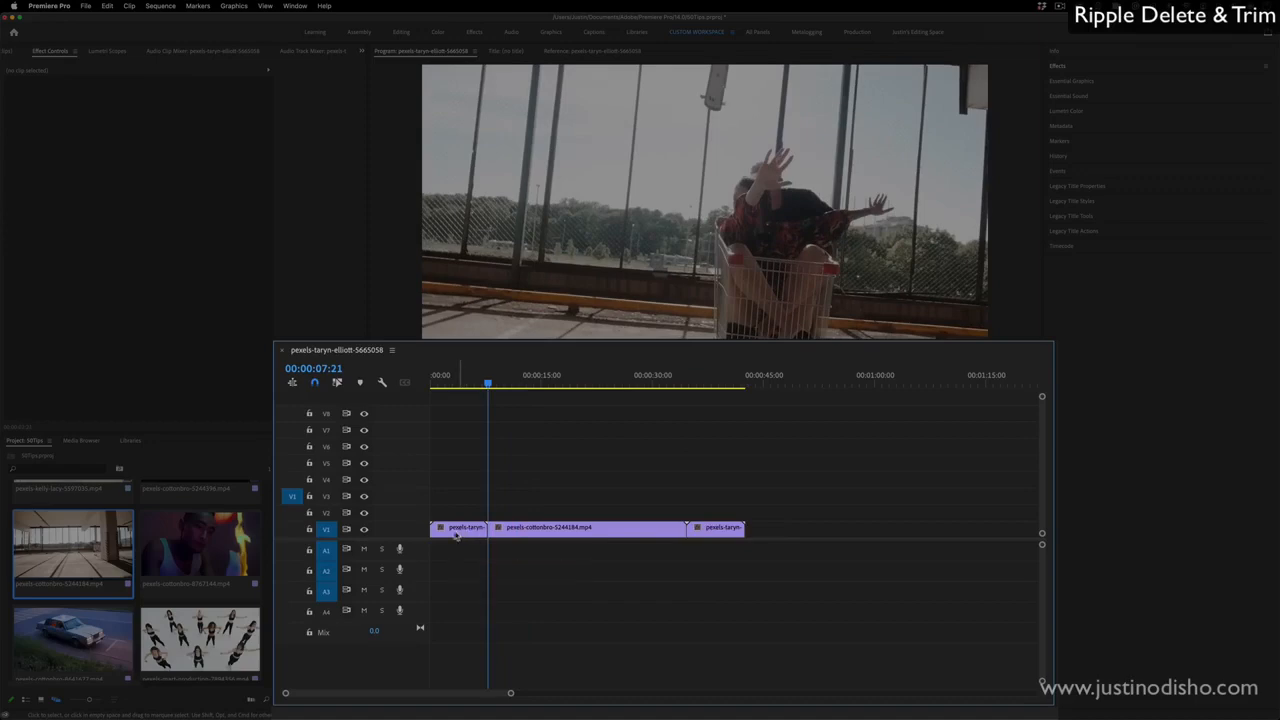
- Add pexels-cottonbro-8767144.mp4 to track V3 at the start of the sequence, ending at 00:00:10:08
{"action": "left_click_drag", "start_coordinate": [200, 545], "coordinate": [557, 483]}
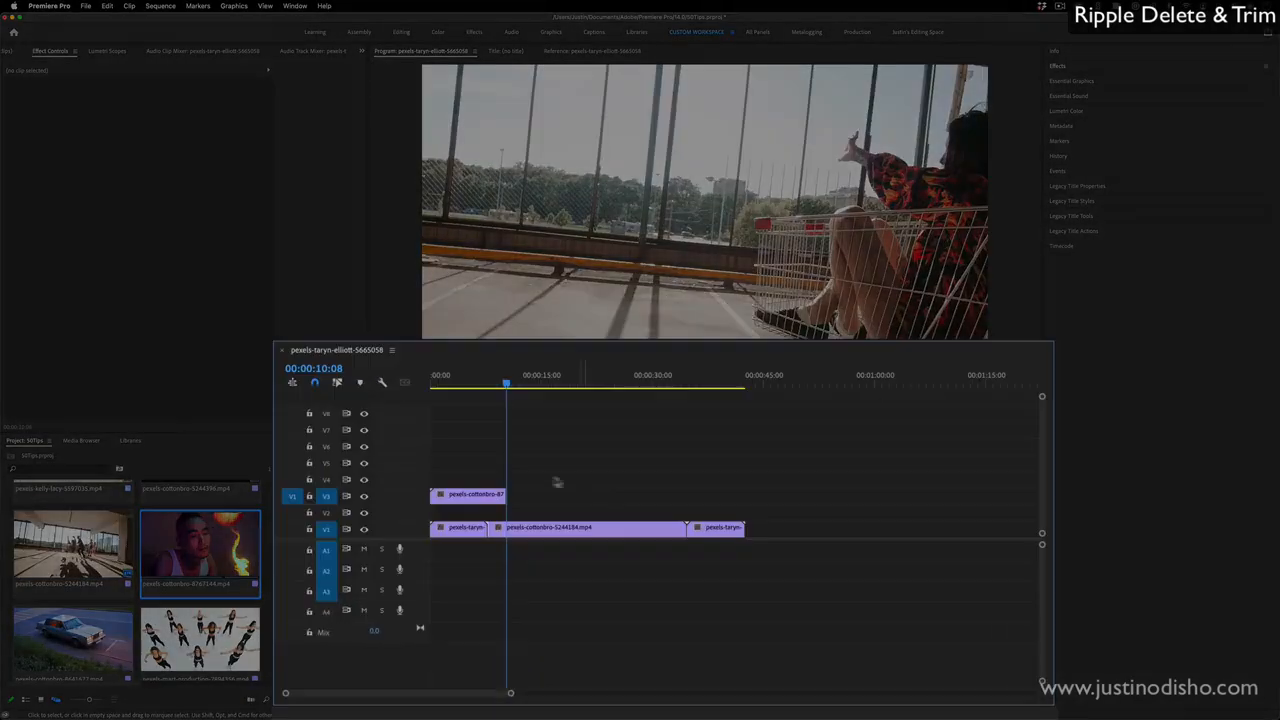
{"action": "left_click", "coordinate": [478, 496]}
- Ripple trim the start of the second V1 clip to the playhead at 00:00:18:10
{"action": "left_click", "coordinate": [552, 531]}
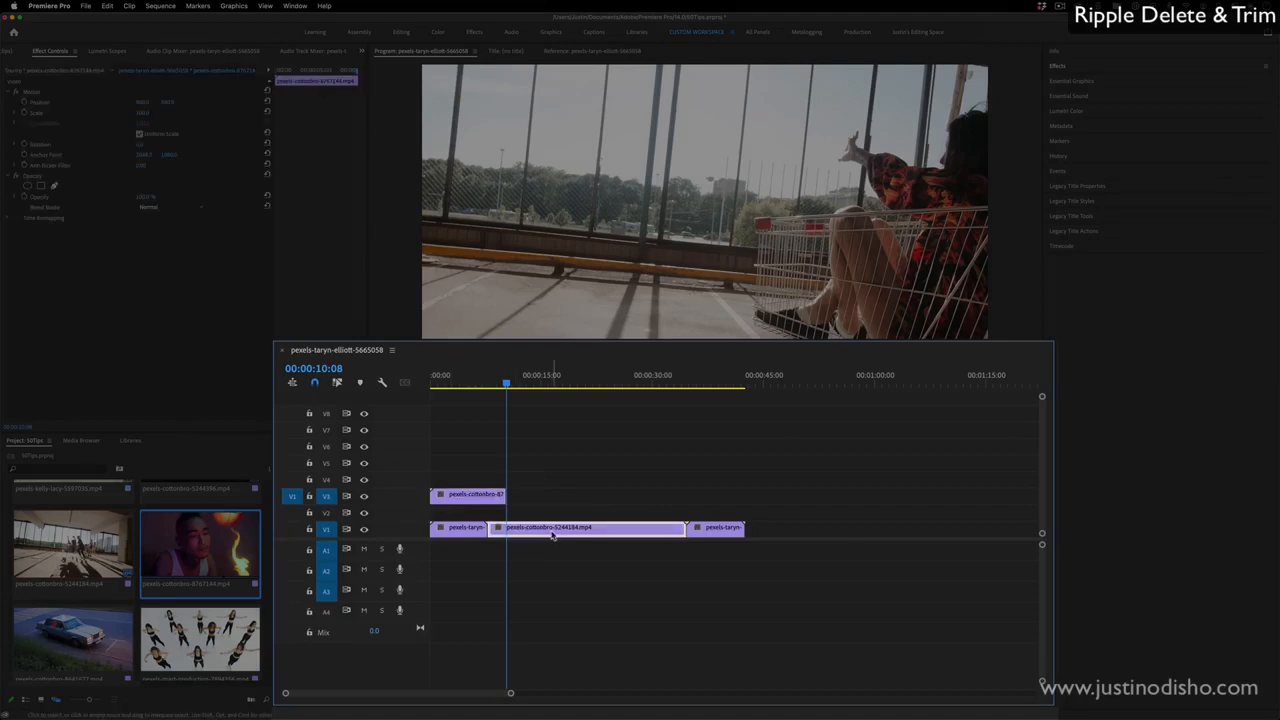
{"action": "left_click_drag", "start_coordinate": [506, 383], "coordinate": [569, 389]}
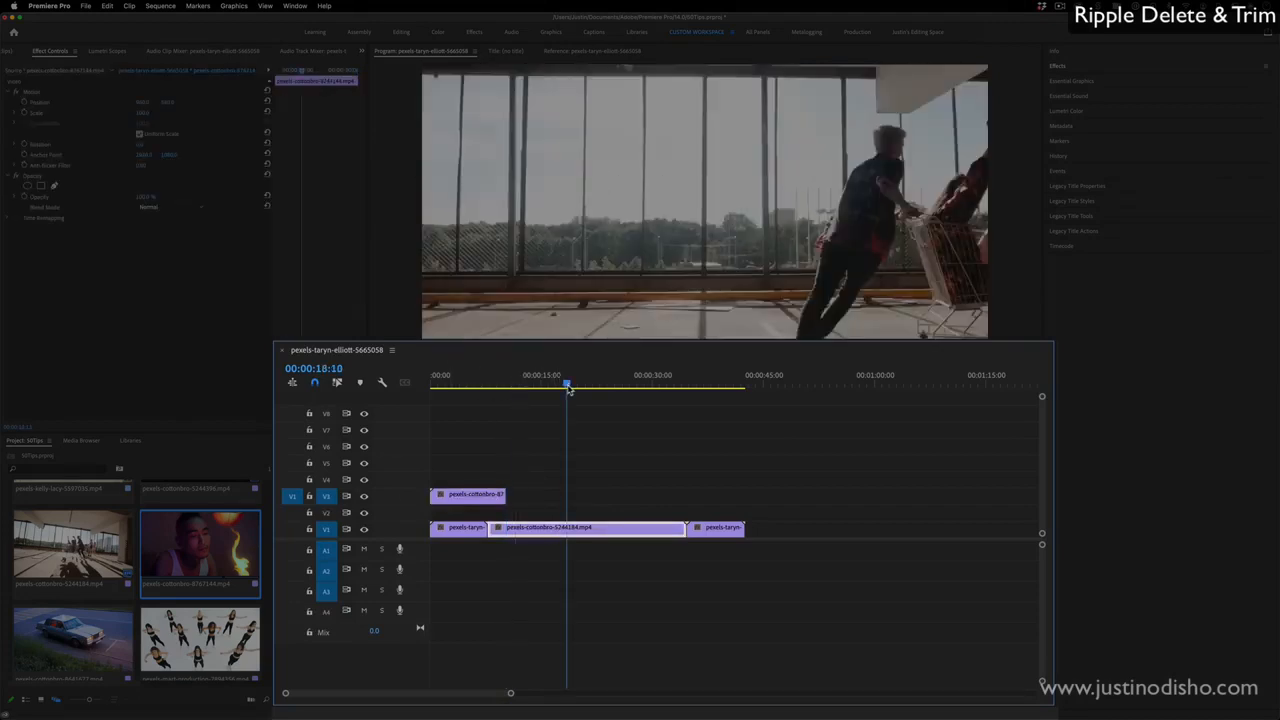
{"action": "key", "text": "q"}
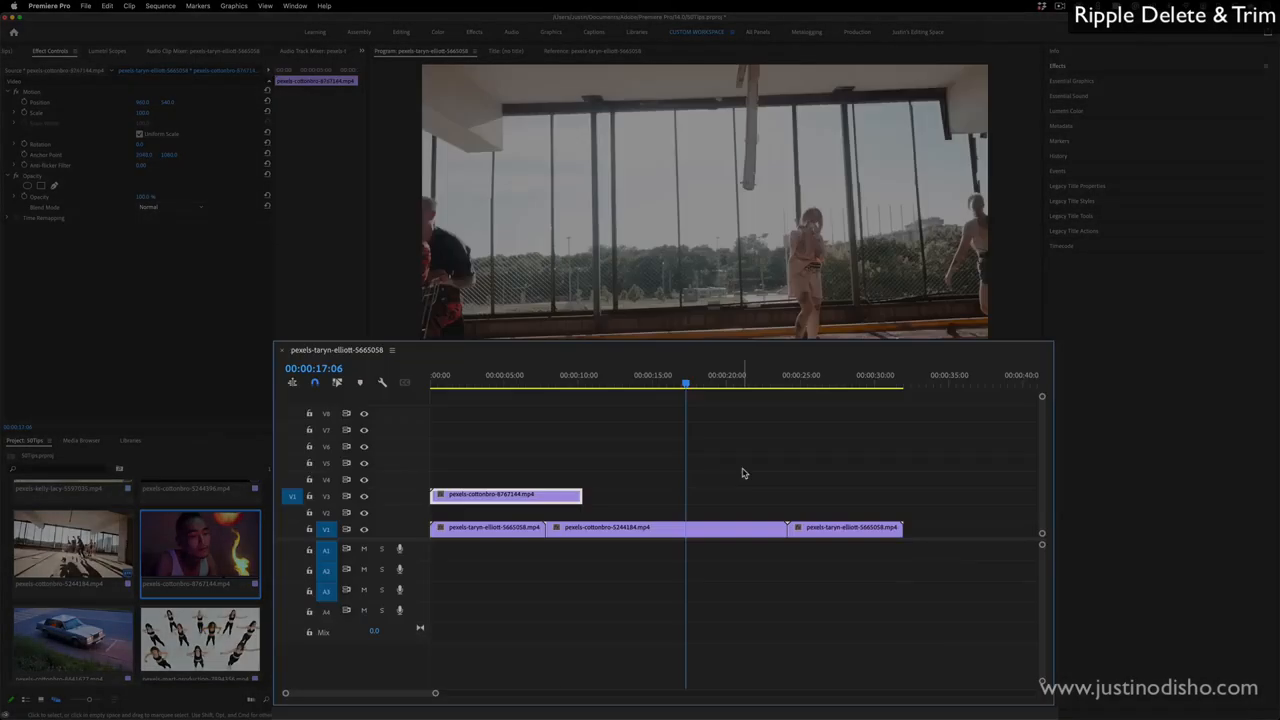
- Ripple trim the end of the second V1 clip to 00:00:21:16 and again to about 00:00:19:18
{"action": "left_click", "coordinate": [751, 380]}
{"action": "key", "text": "w"}
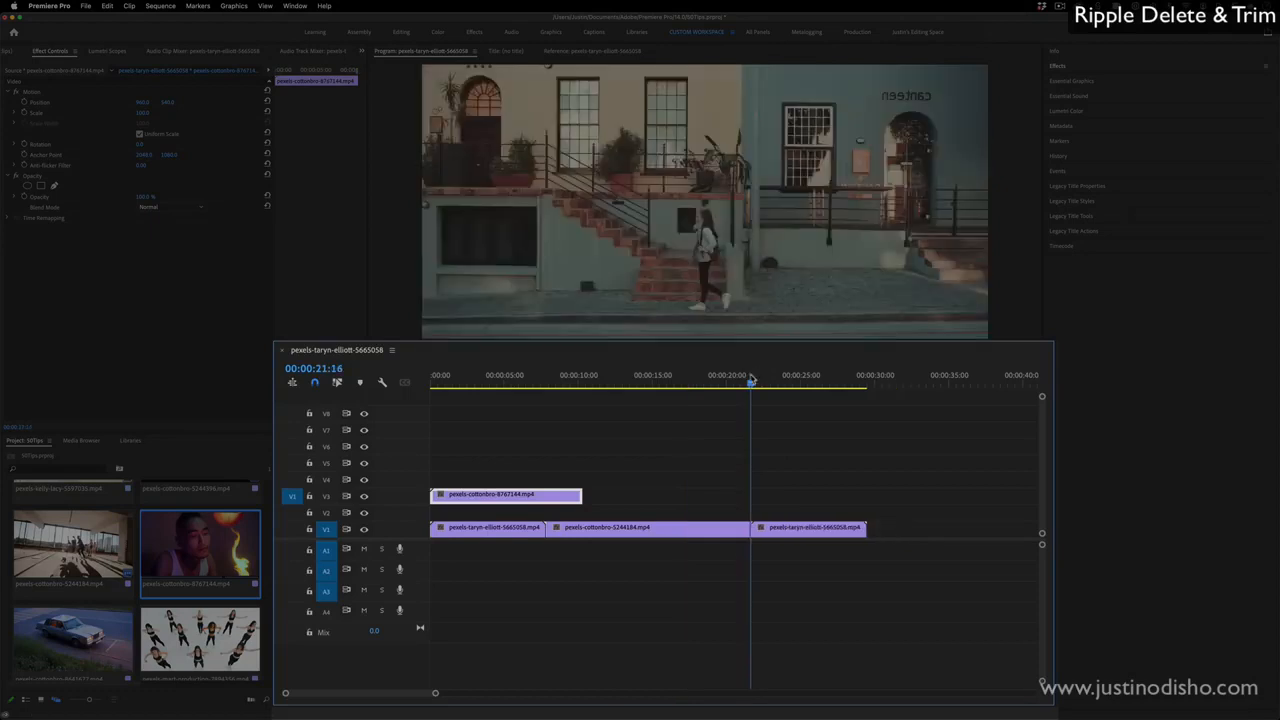
{"action": "left_click", "coordinate": [724, 380]}
{"action": "key", "text": "w"}
- Ripple trim the end of the last V1 clip to 00:00:25:22 and the second V1 clip's end to 00:00:18:17 and 00:00:17:15
{"action": "left_click_drag", "start_coordinate": [724, 380], "coordinate": [814, 380]}
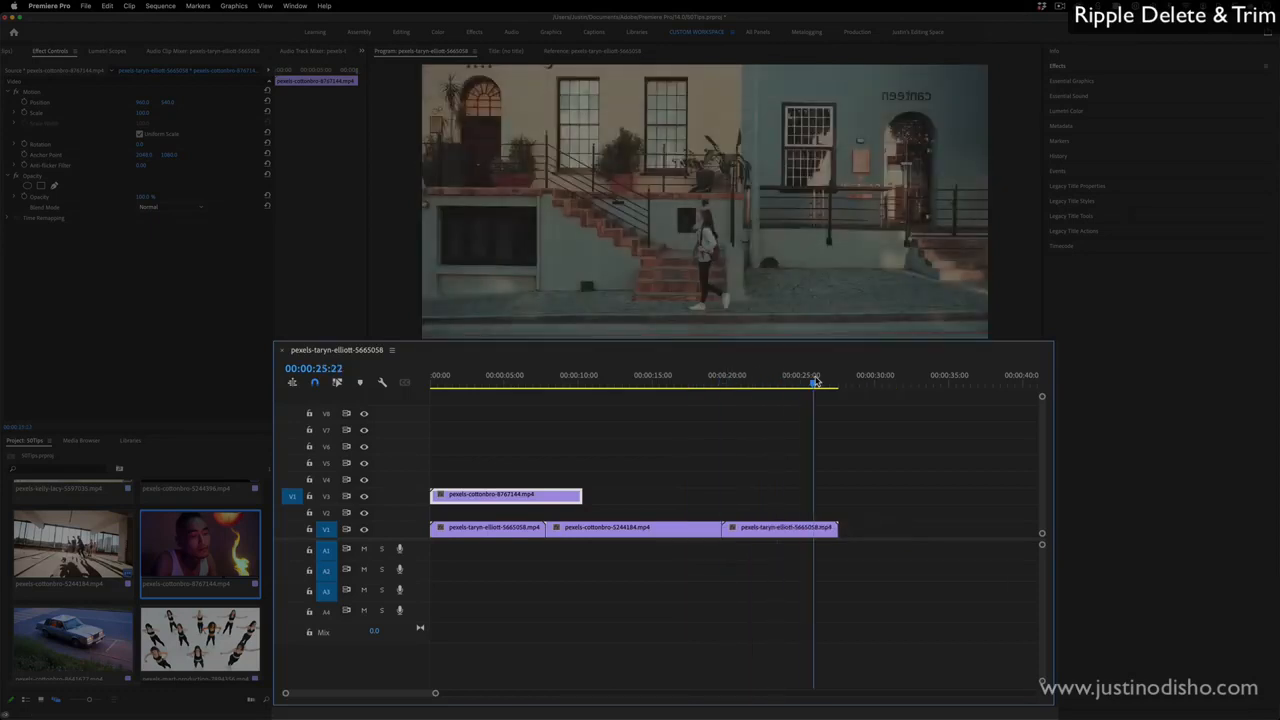
{"action": "key", "text": "w"}
{"action": "left_click_drag", "start_coordinate": [645, 381], "coordinate": [707, 381]}
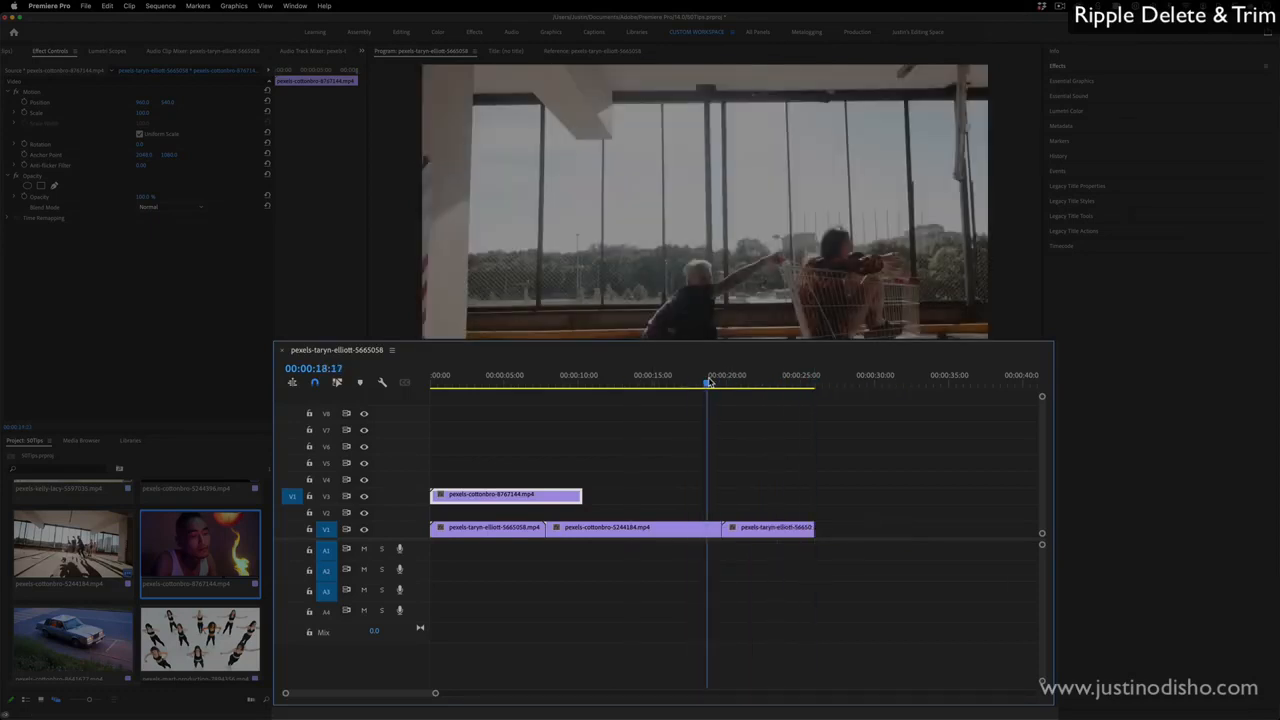
{"action": "key", "text": "w"}
{"action": "left_click", "coordinate": [690, 381]}
{"action": "key", "text": "w"}
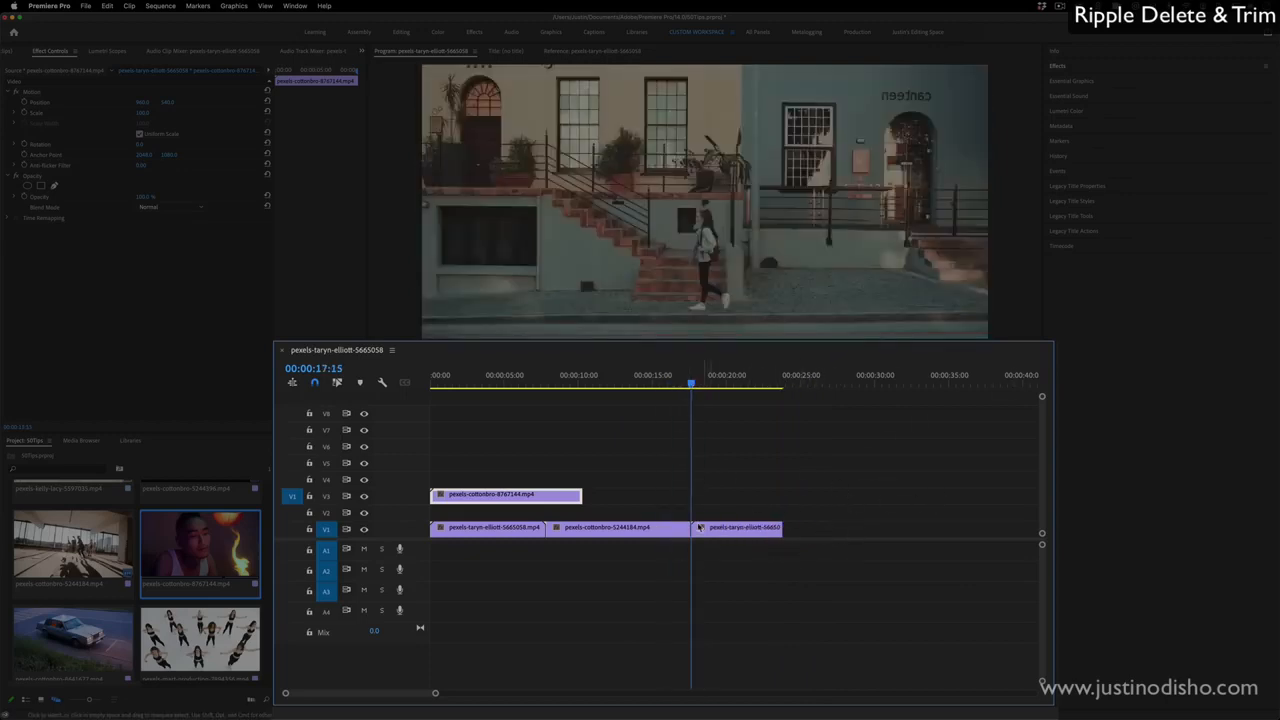
- Try a regular trim of the second V1 clip's end back to about 00:00:14:00, without rippling
{"action": "left_click", "coordinate": [652, 381]}
{"action": "left_click_drag", "start_coordinate": [685, 529], "coordinate": [638, 529]}
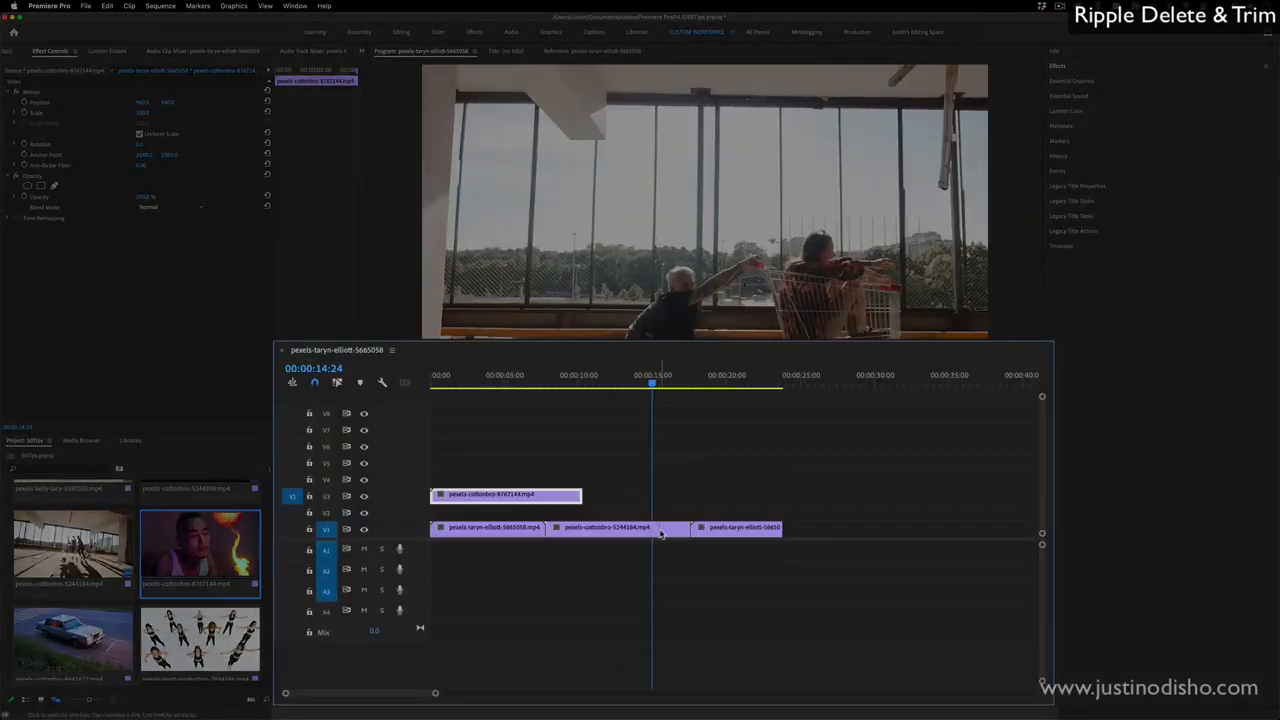
- Cut the second V1 clip just after the 00:00:14:24 playhead, delete the leftover piece and move the last clip to close the gap
{"action": "left_click", "coordinate": [660, 532]}
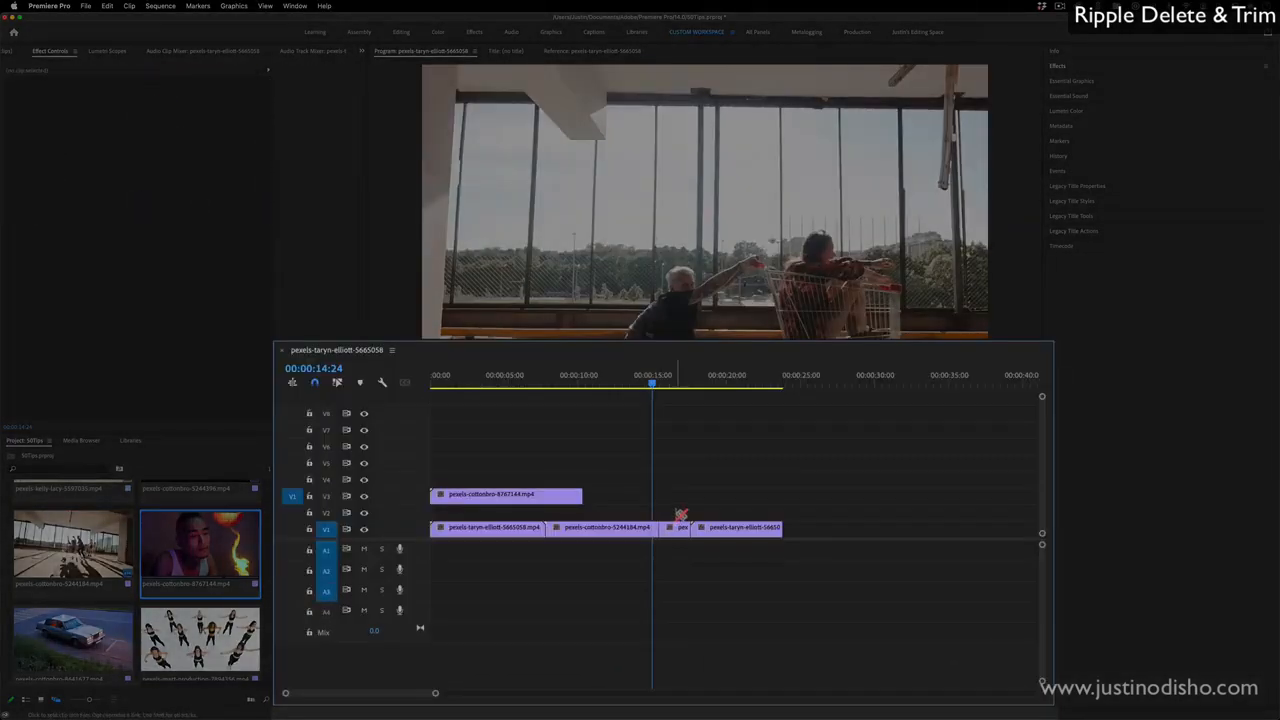
{"action": "left_click", "coordinate": [677, 528]}
{"action": "key", "text": "BackSpace"}
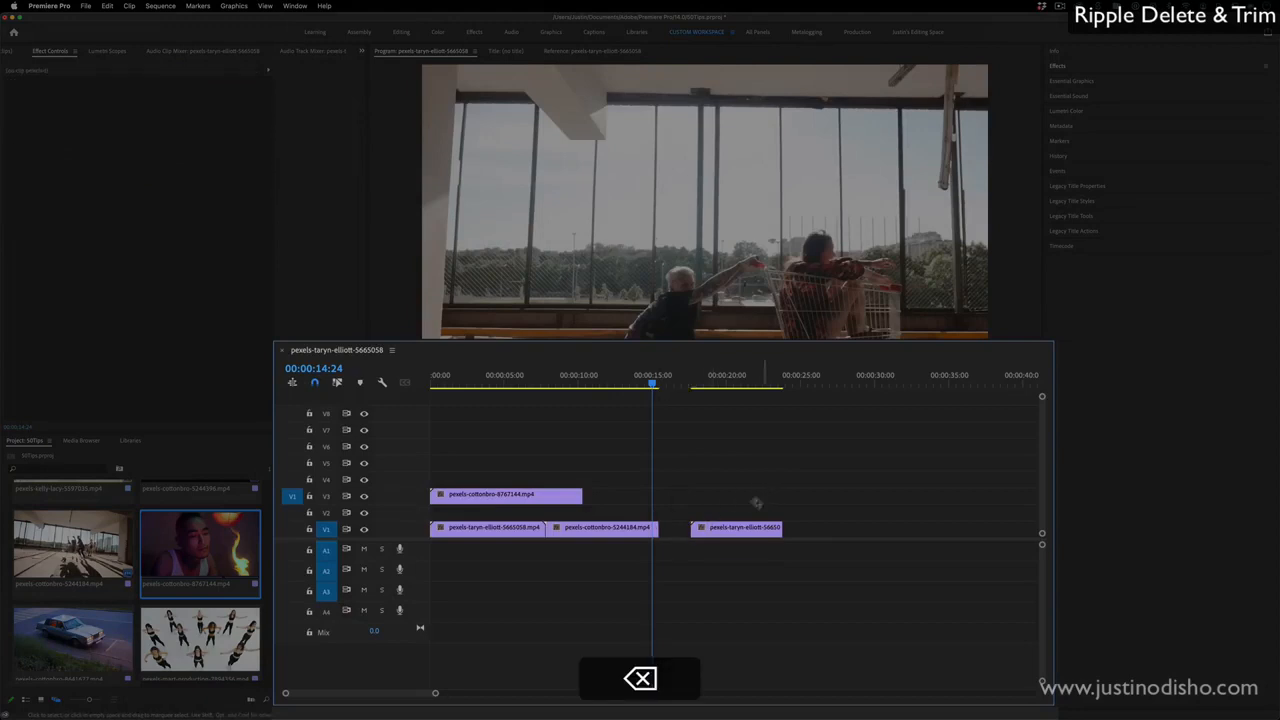
{"action": "left_click_drag", "start_coordinate": [727, 531], "coordinate": [696, 536]}
- Ripple trim the end of the second V1 clip to 00:00:13:17
{"action": "left_click", "coordinate": [634, 378]}
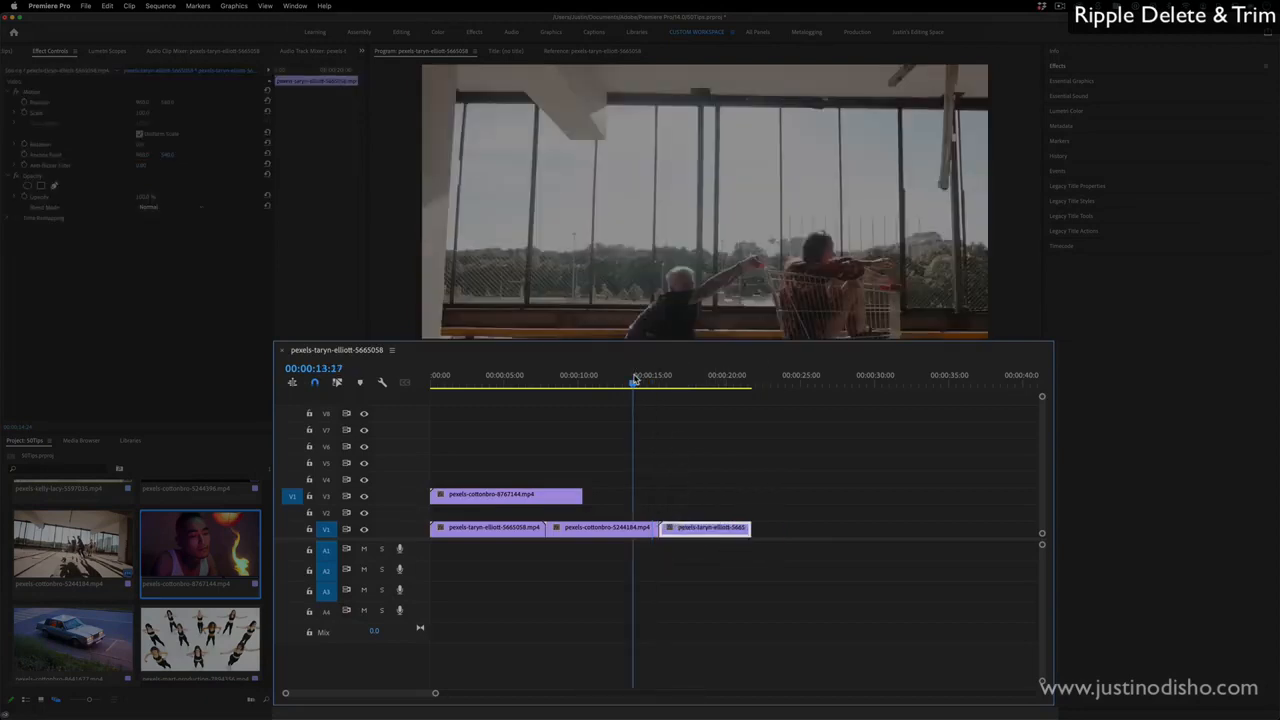
{"action": "key", "text": "w"}
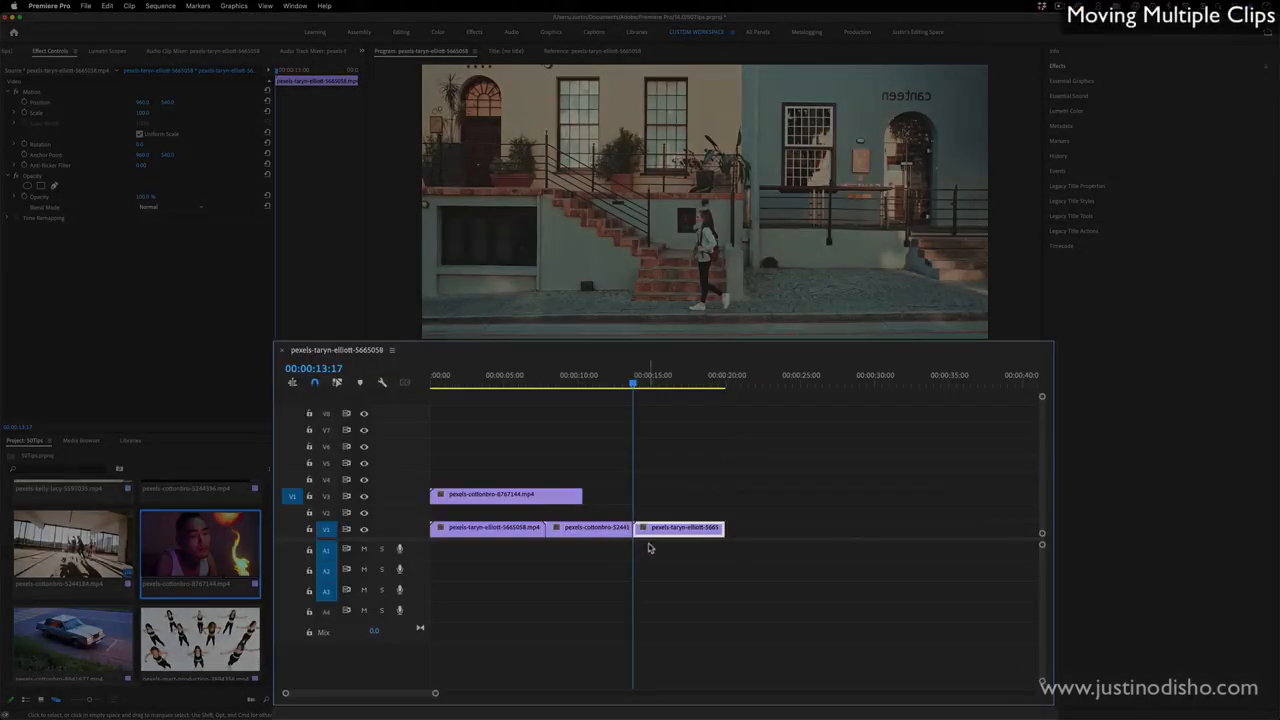
- Select all three V1 clips together and move them along the track so the second clip starts at 00:00:13:17
{"action": "left_click", "coordinate": [525, 531], "text": "shift"}
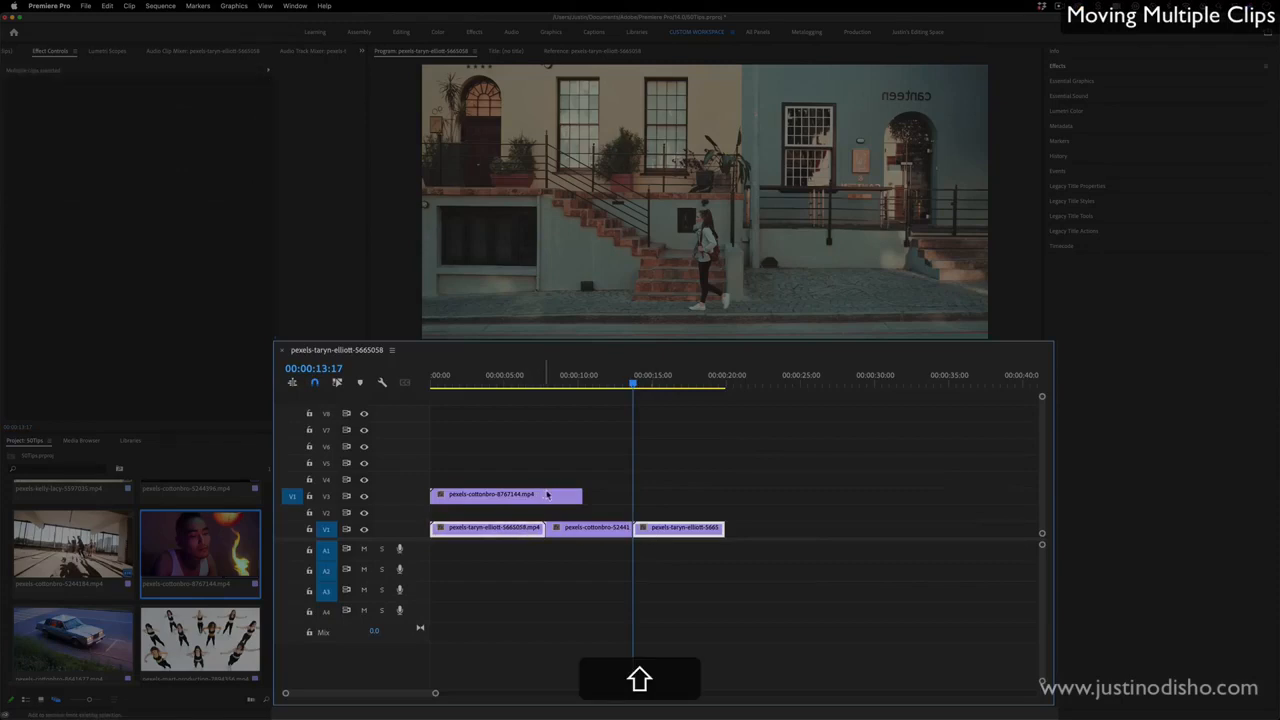
{"action": "left_click", "coordinate": [582, 527], "text": "shift"}
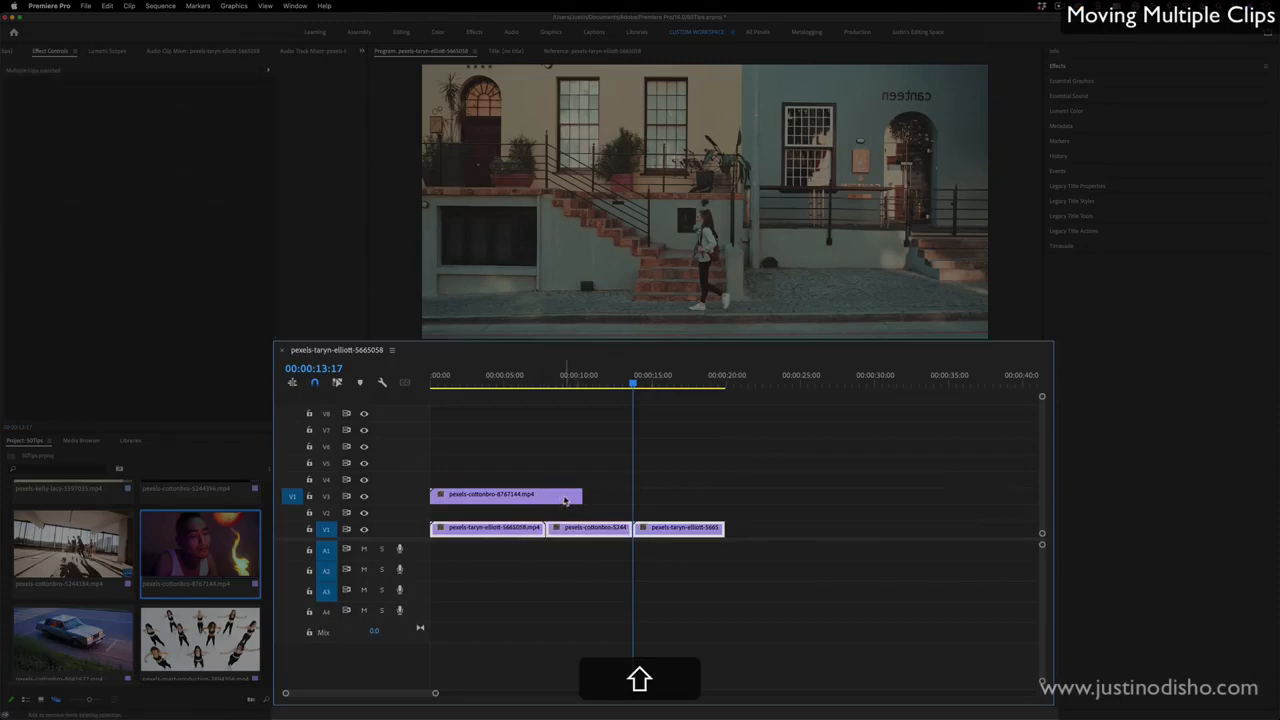
{"action": "left_click_drag", "start_coordinate": [571, 530], "coordinate": [657, 530]}
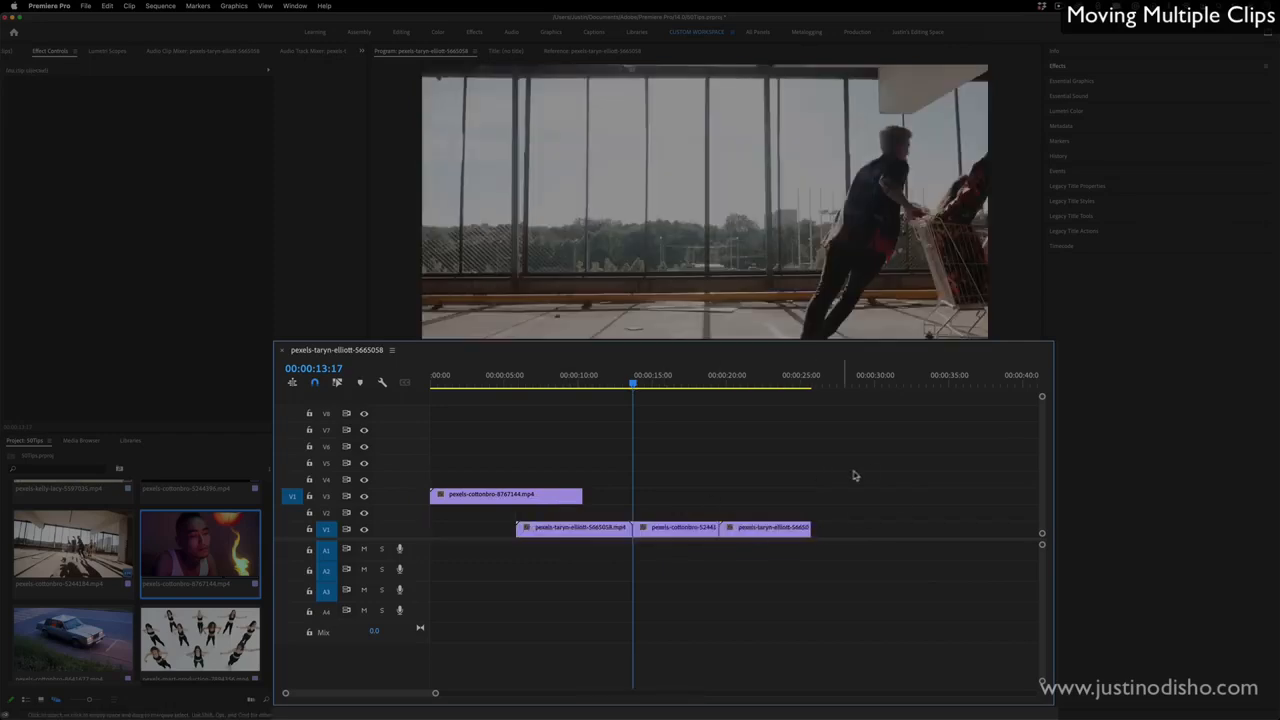
- Marquee-select the three V1 clips and clear the selection
{"action": "left_click_drag", "start_coordinate": [888, 460], "coordinate": [611, 586]}
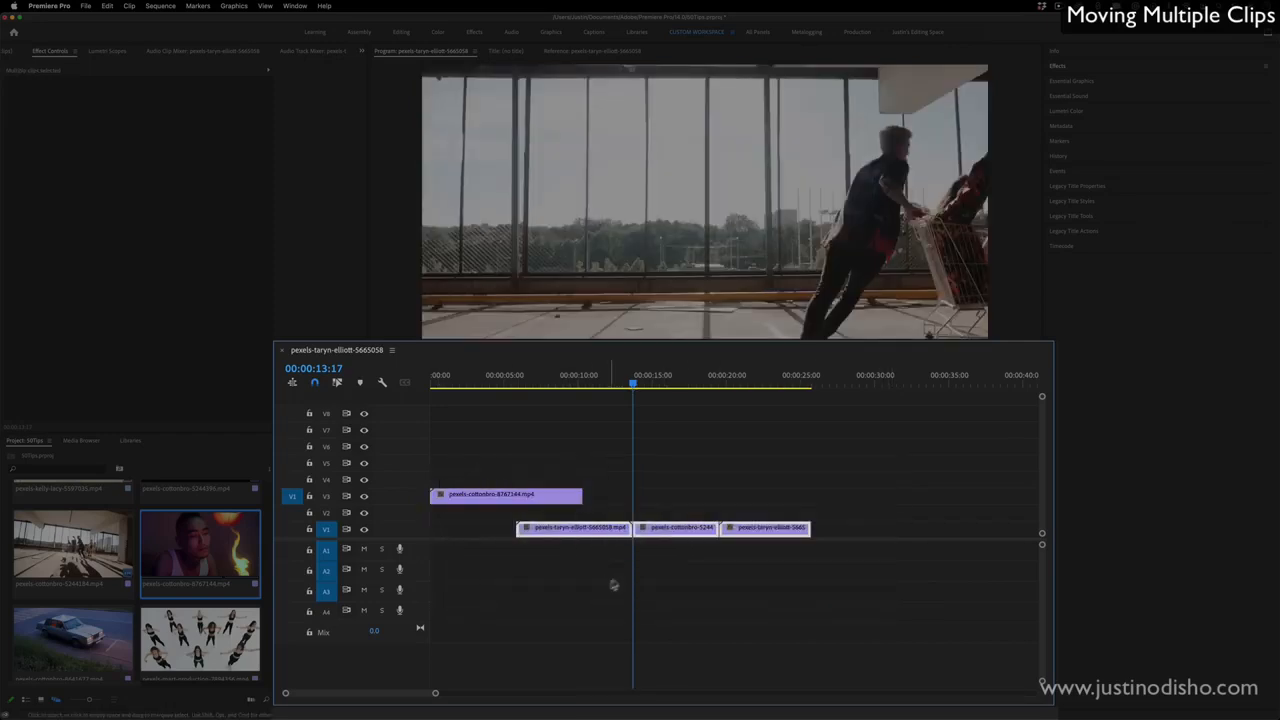
{"action": "left_click_drag", "start_coordinate": [810, 488], "coordinate": [611, 586]}
{"action": "left_click", "coordinate": [697, 500]}
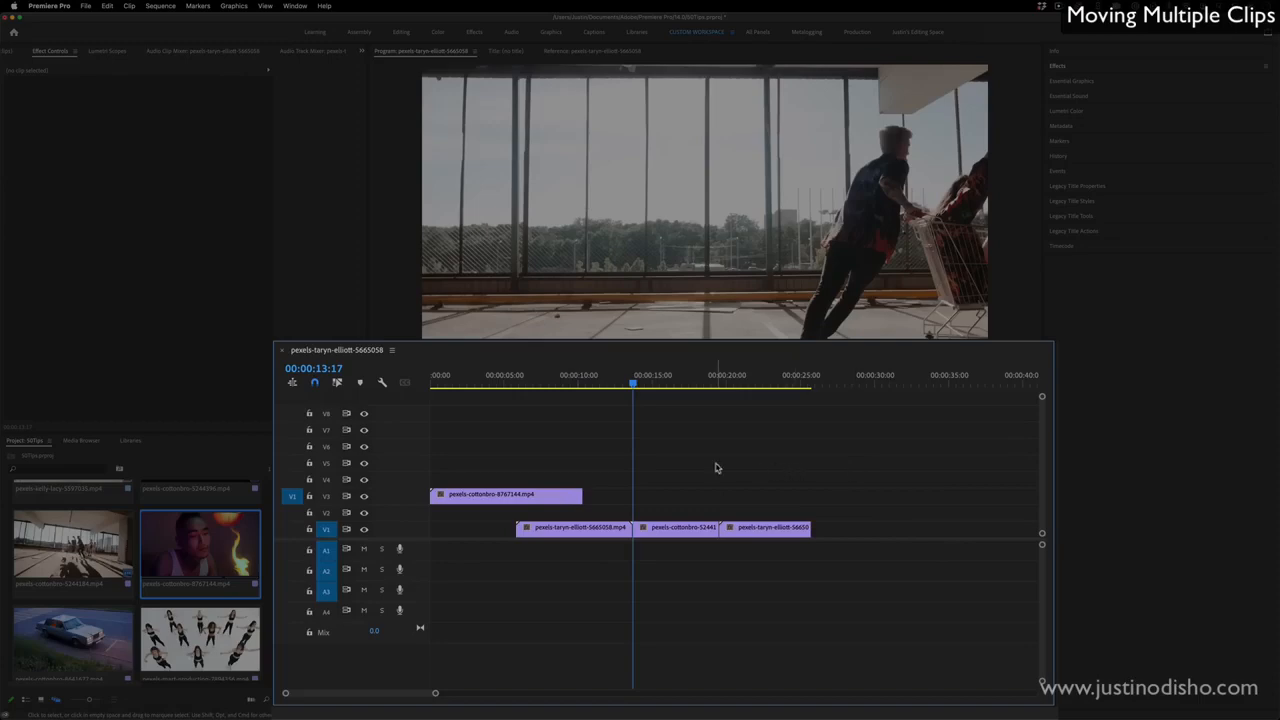
- Select the V3 clip together with the last V1 clip and move both about 5 seconds forward in the sequence
{"action": "left_click", "coordinate": [526, 496], "text": "shift"}
{"action": "left_click", "coordinate": [770, 530], "text": "shift"}
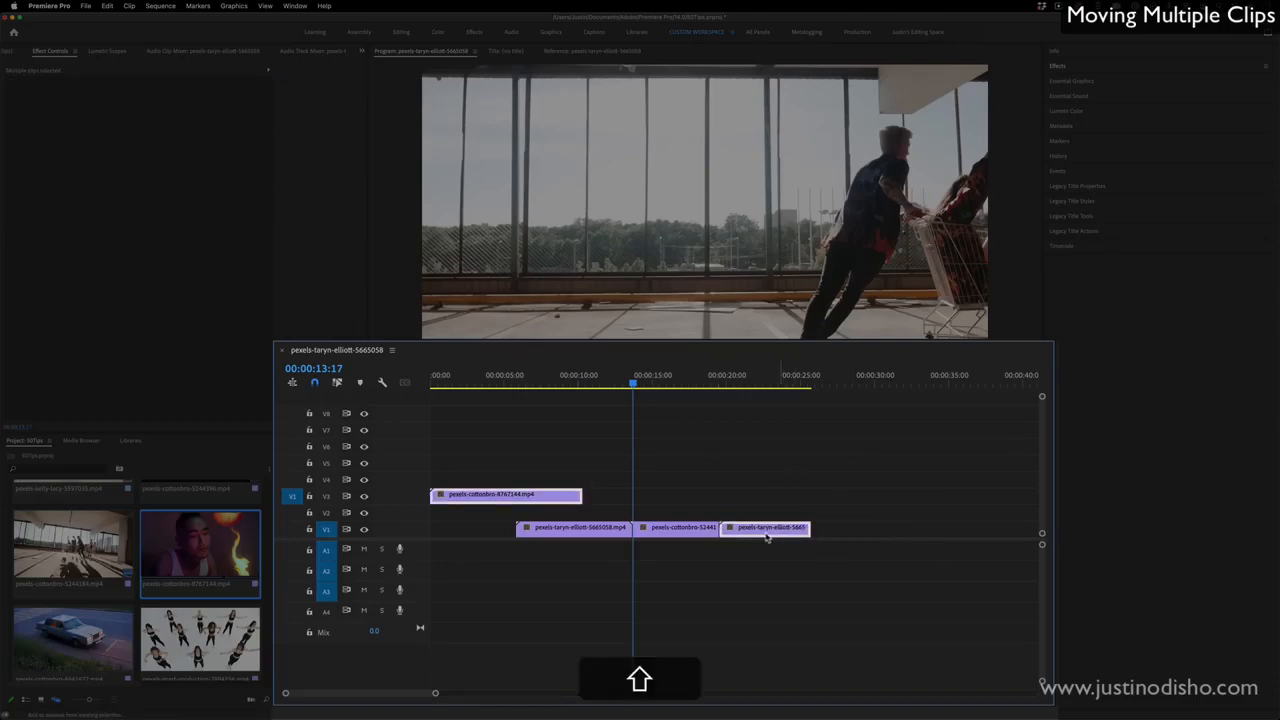
{"action": "left_click_drag", "start_coordinate": [767, 537], "coordinate": [843, 537]}
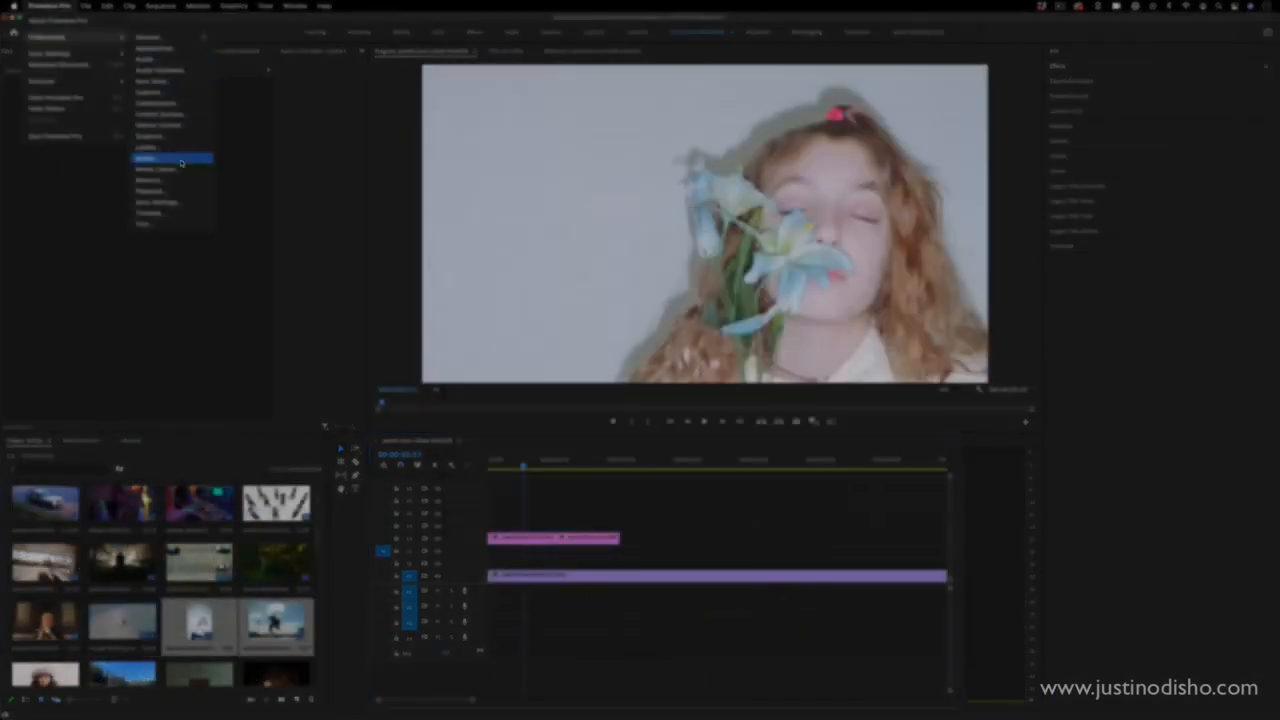
- Look through the Preferences categories, including Timeline, Labels and Appearance, and close the dialog without changes
{"action": "left_click", "coordinate": [181, 161]}
{"action": "left_click_drag", "start_coordinate": [482, 268], "coordinate": [492, 424]}
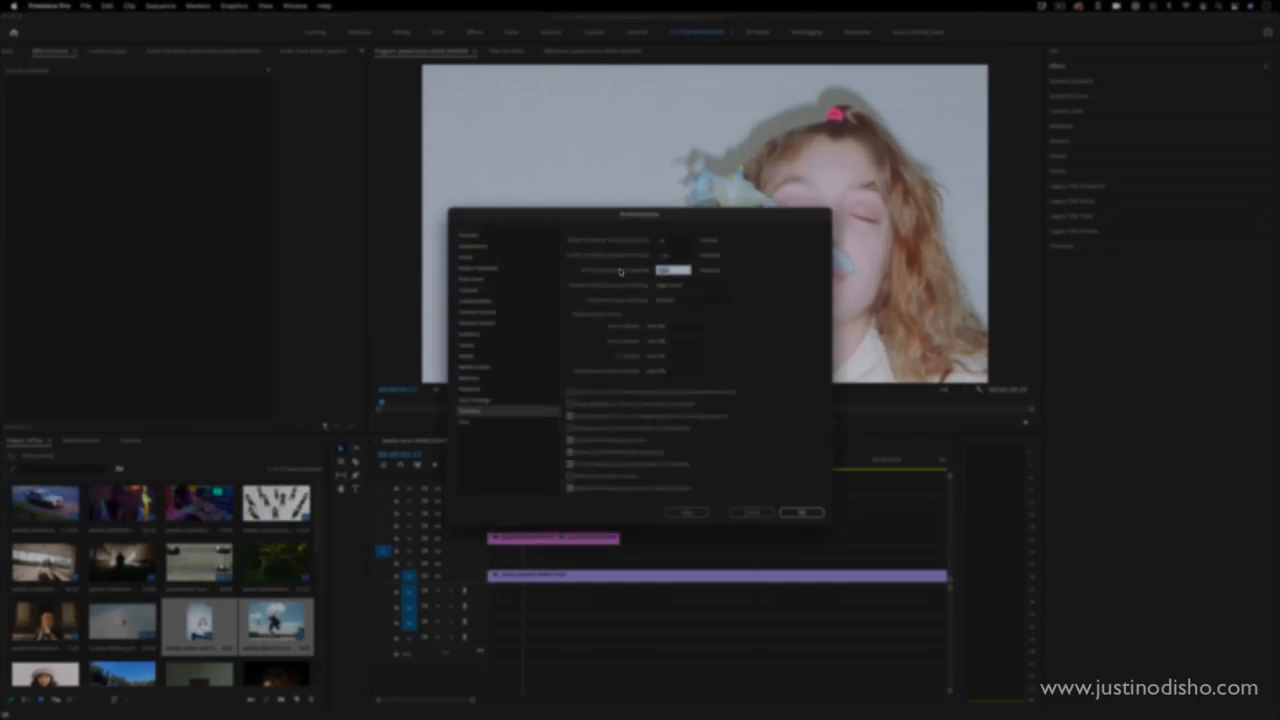
{"action": "left_click_drag", "start_coordinate": [500, 279], "coordinate": [498, 236]}
{"action": "left_click", "coordinate": [512, 346]}
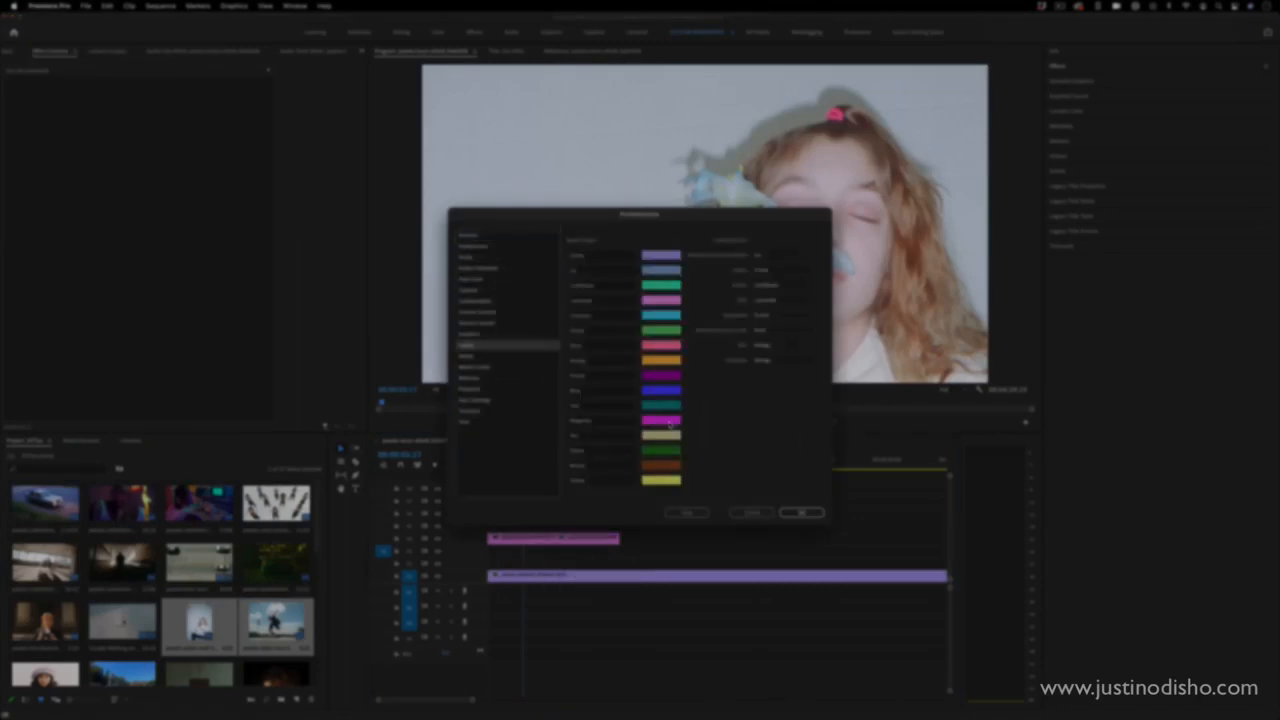
{"action": "left_click", "coordinate": [488, 412]}
{"action": "left_click", "coordinate": [487, 365]}
{"action": "left_click", "coordinate": [487, 280]}
{"action": "left_click", "coordinate": [487, 246]}
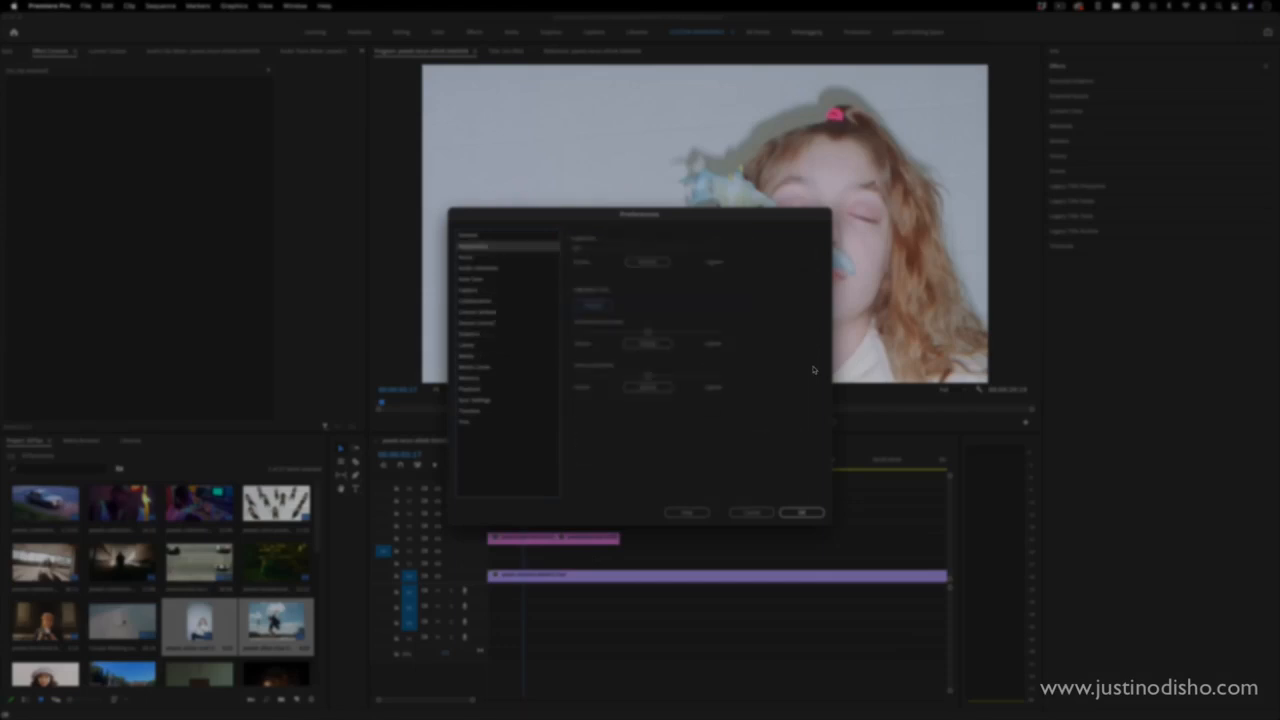
{"action": "left_click", "coordinate": [489, 280]}
{"action": "left_click", "coordinate": [751, 513]}
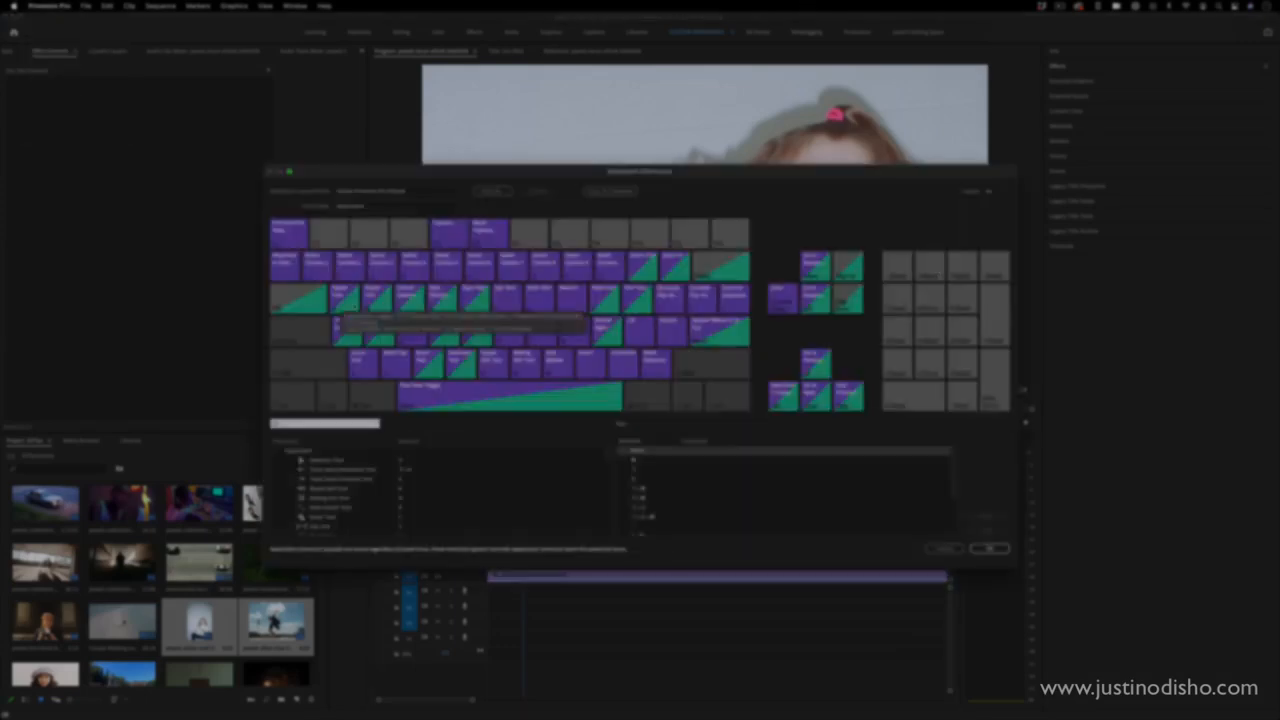
- Review the keyboard shortcut layout for different modifier combinations and check the keyboard layout preset
{"action": "key", "text": "shift"}
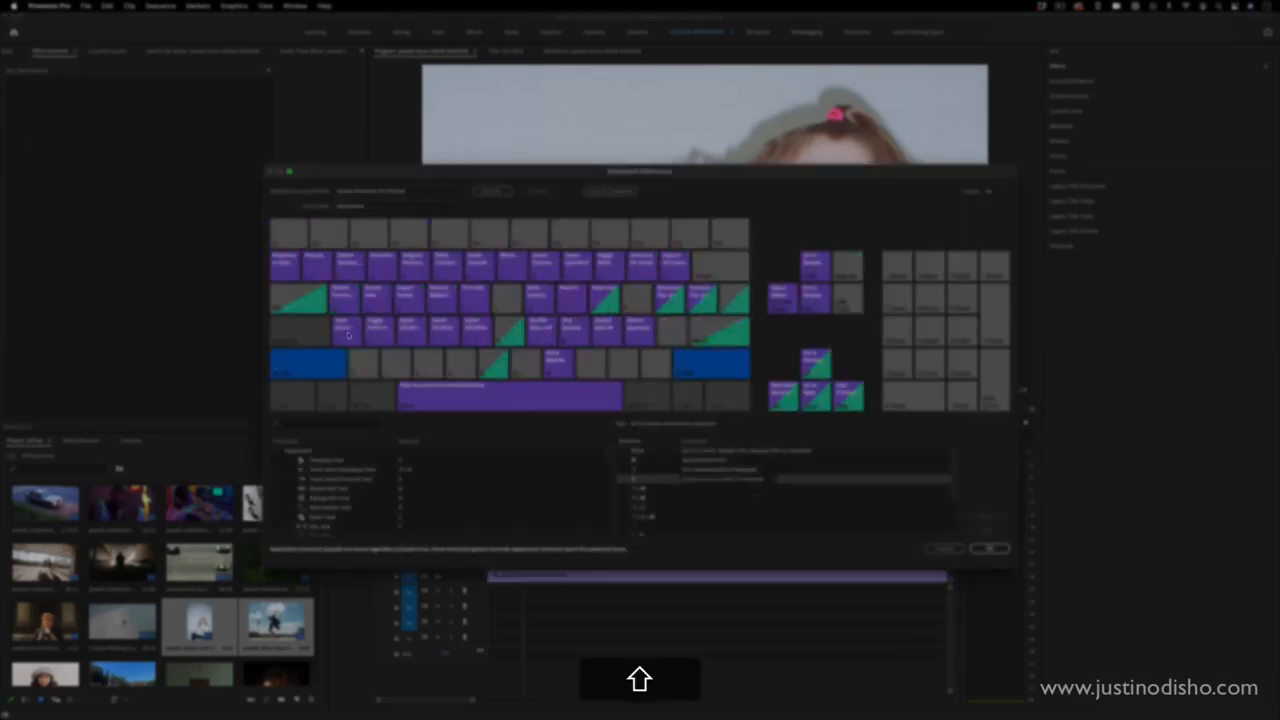
{"action": "key", "text": "shift+alt+super"}
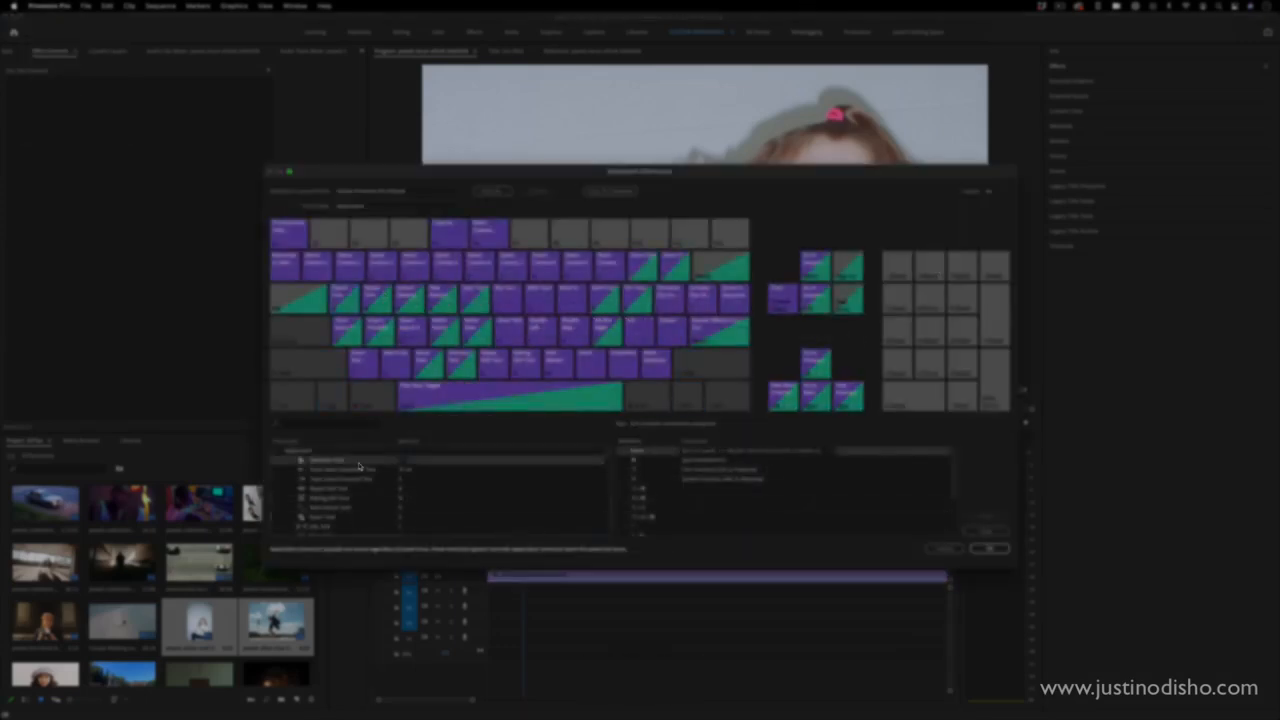
{"action": "left_click", "coordinate": [395, 191]}
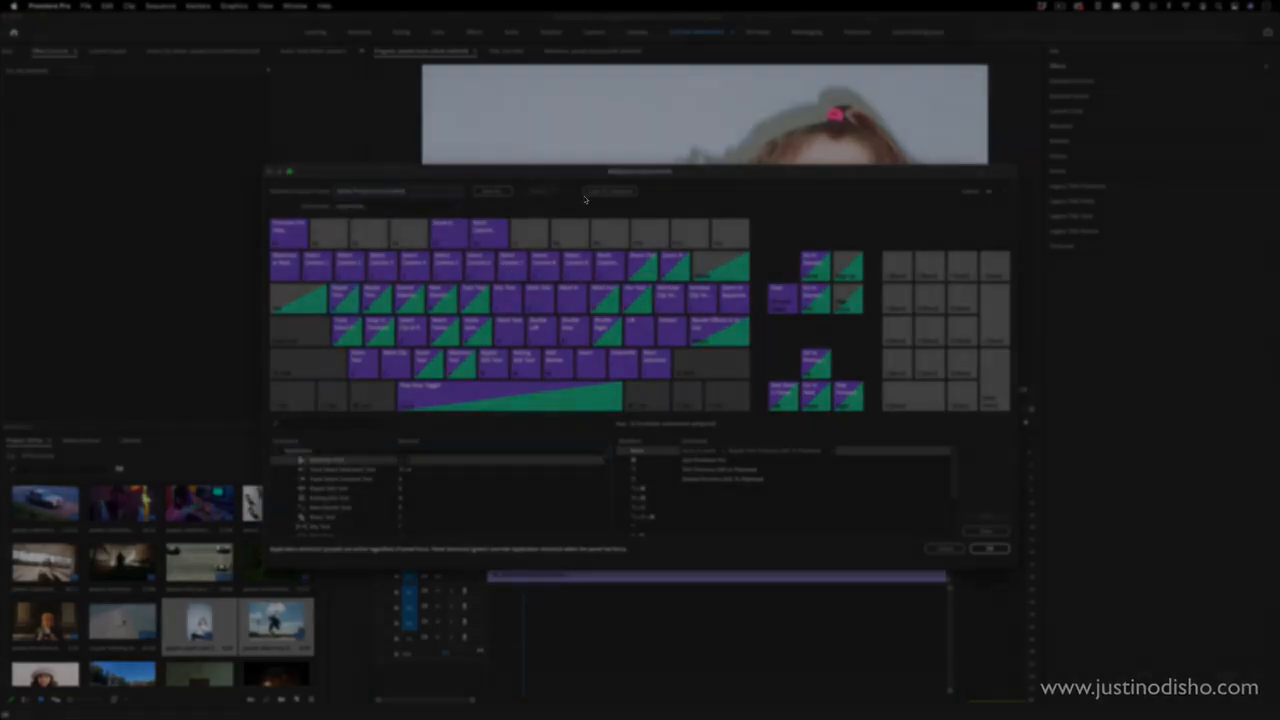